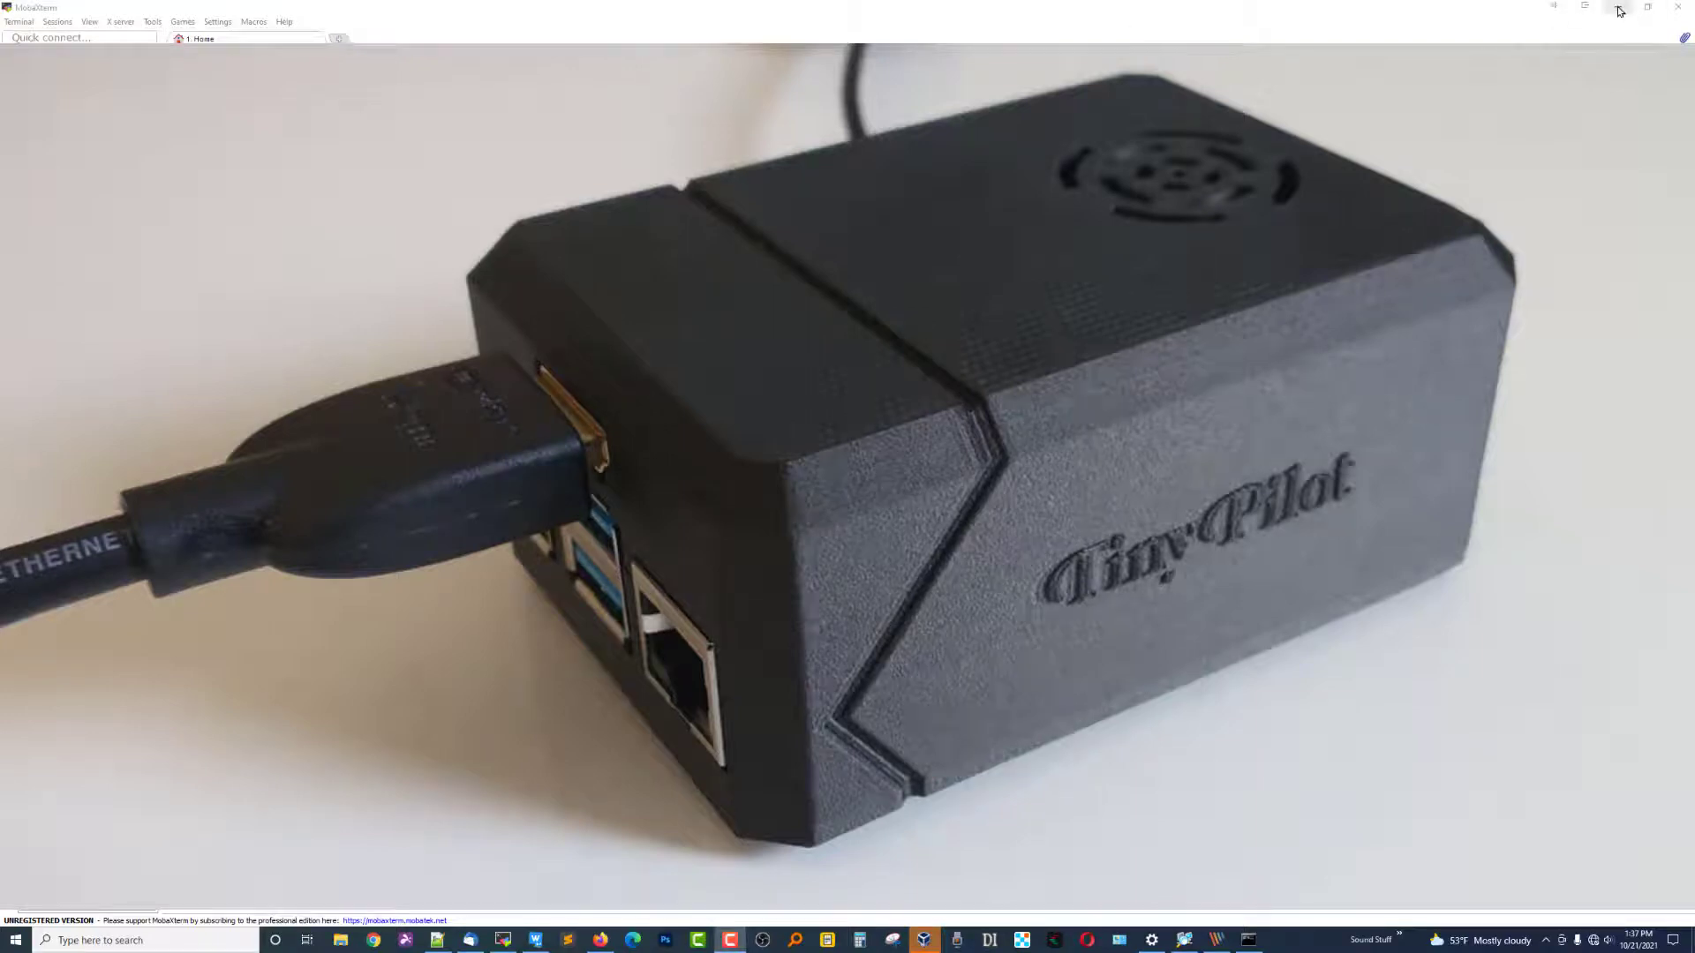
Minimize MobaXterm to show the TinyPilot desktop wallpaper.
{"action": "left_click", "coordinate": [1619, 10]}
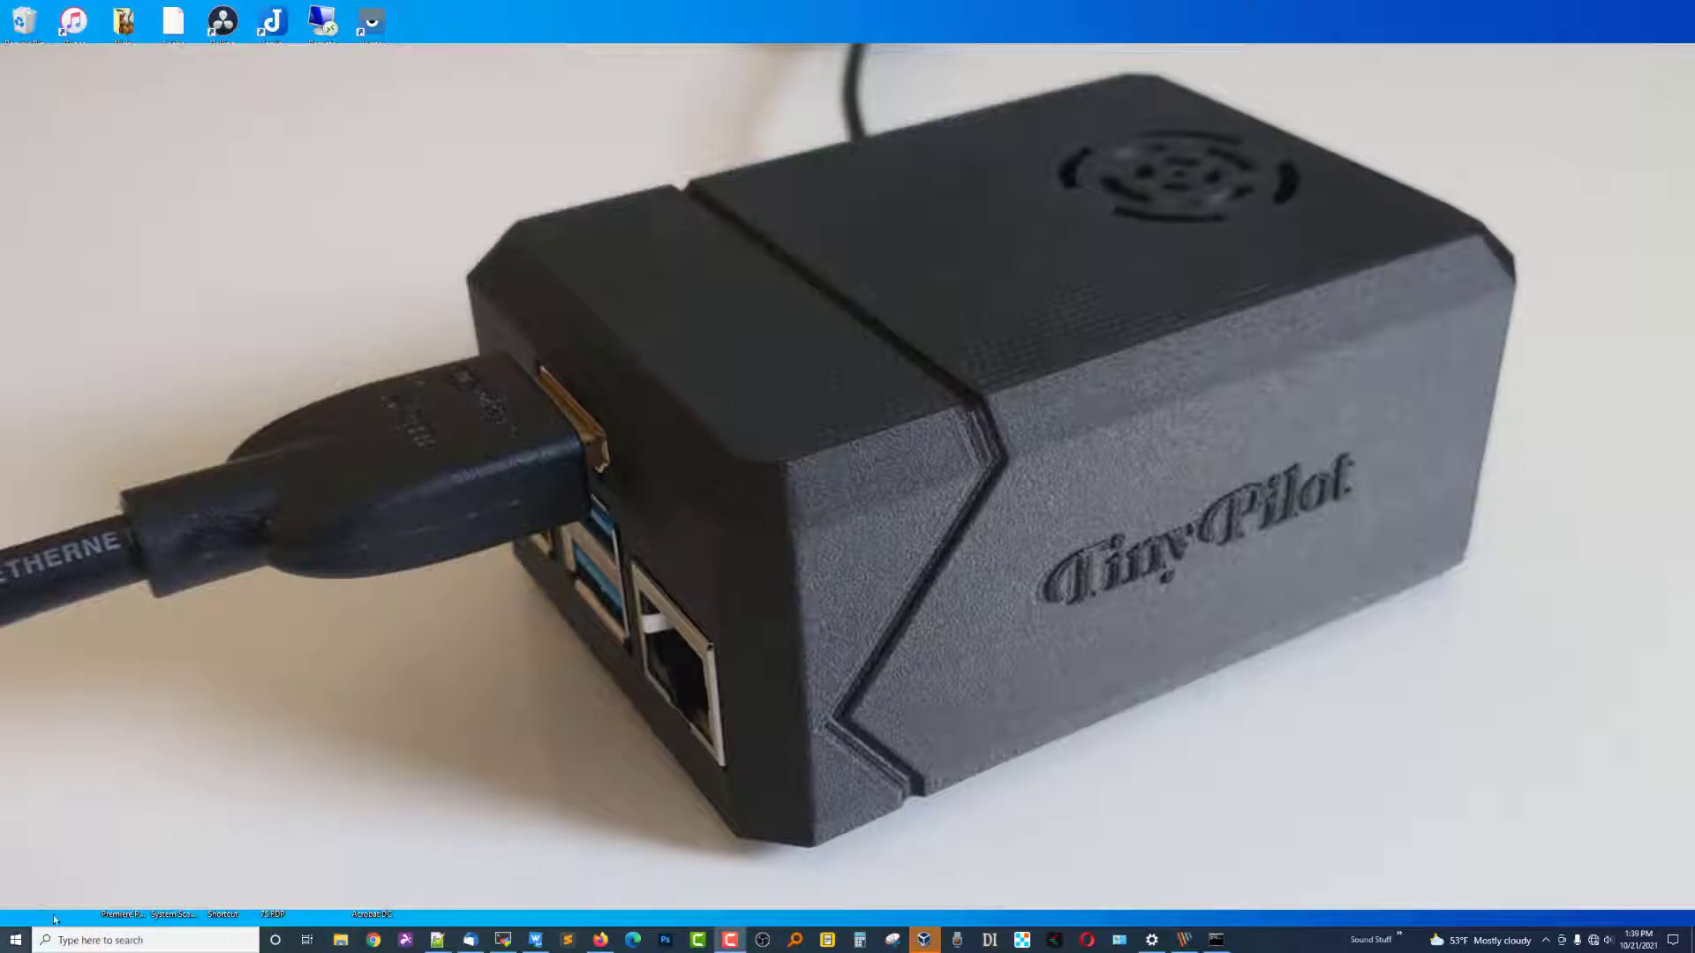
Launch Advanced IP Scanner by searching 'ad' from the Start menu.
{"action": "left_click", "coordinate": [25, 938]}
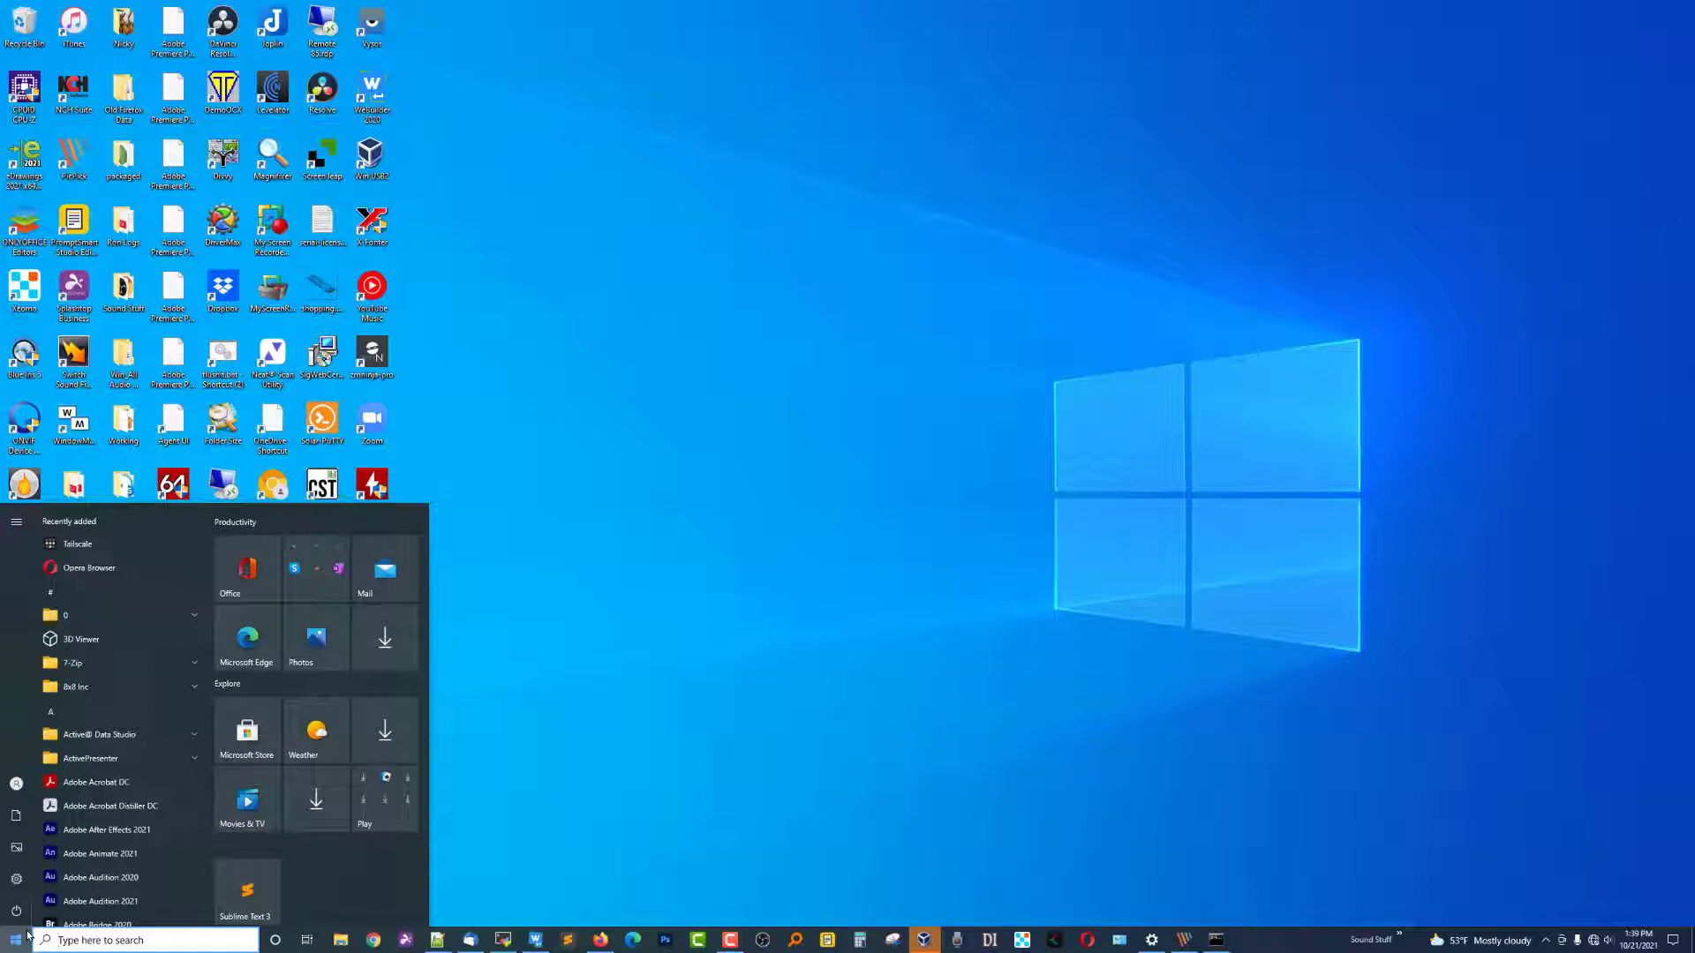
{"action": "type", "text": "ad"}
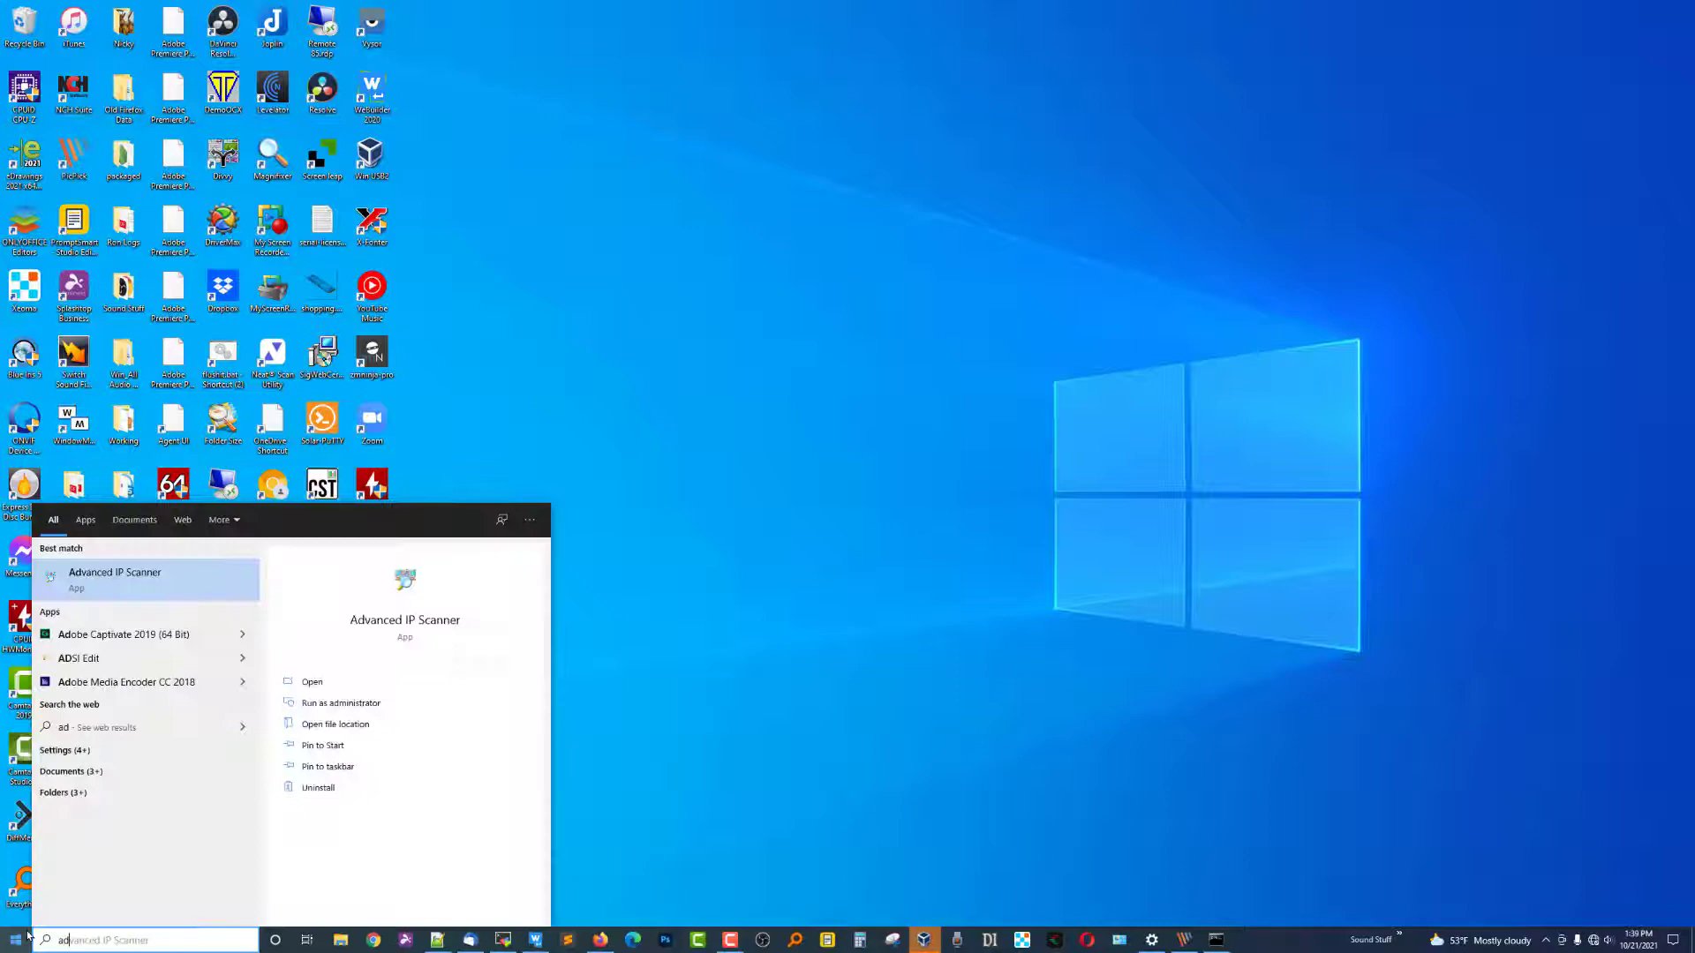
{"action": "left_click", "coordinate": [150, 589]}
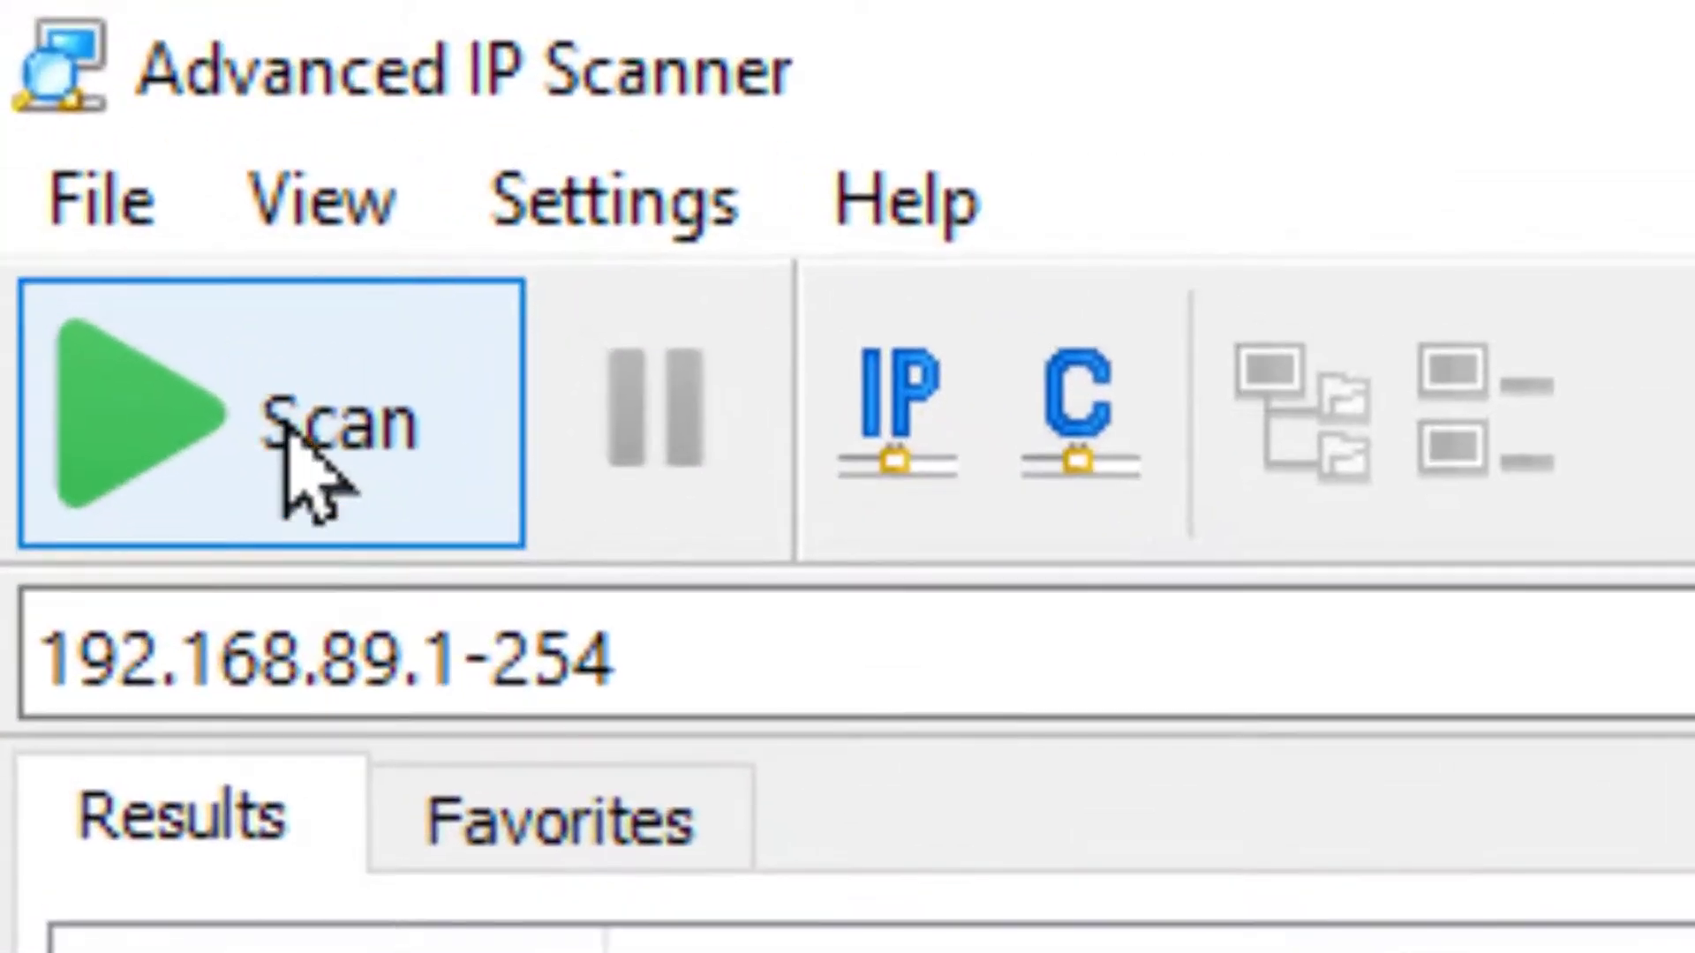
Scan 192.168.89.1-254, confirm tinypilot at 192.168.89.4, then close the scanner.
{"action": "left_click", "coordinate": [291, 452]}
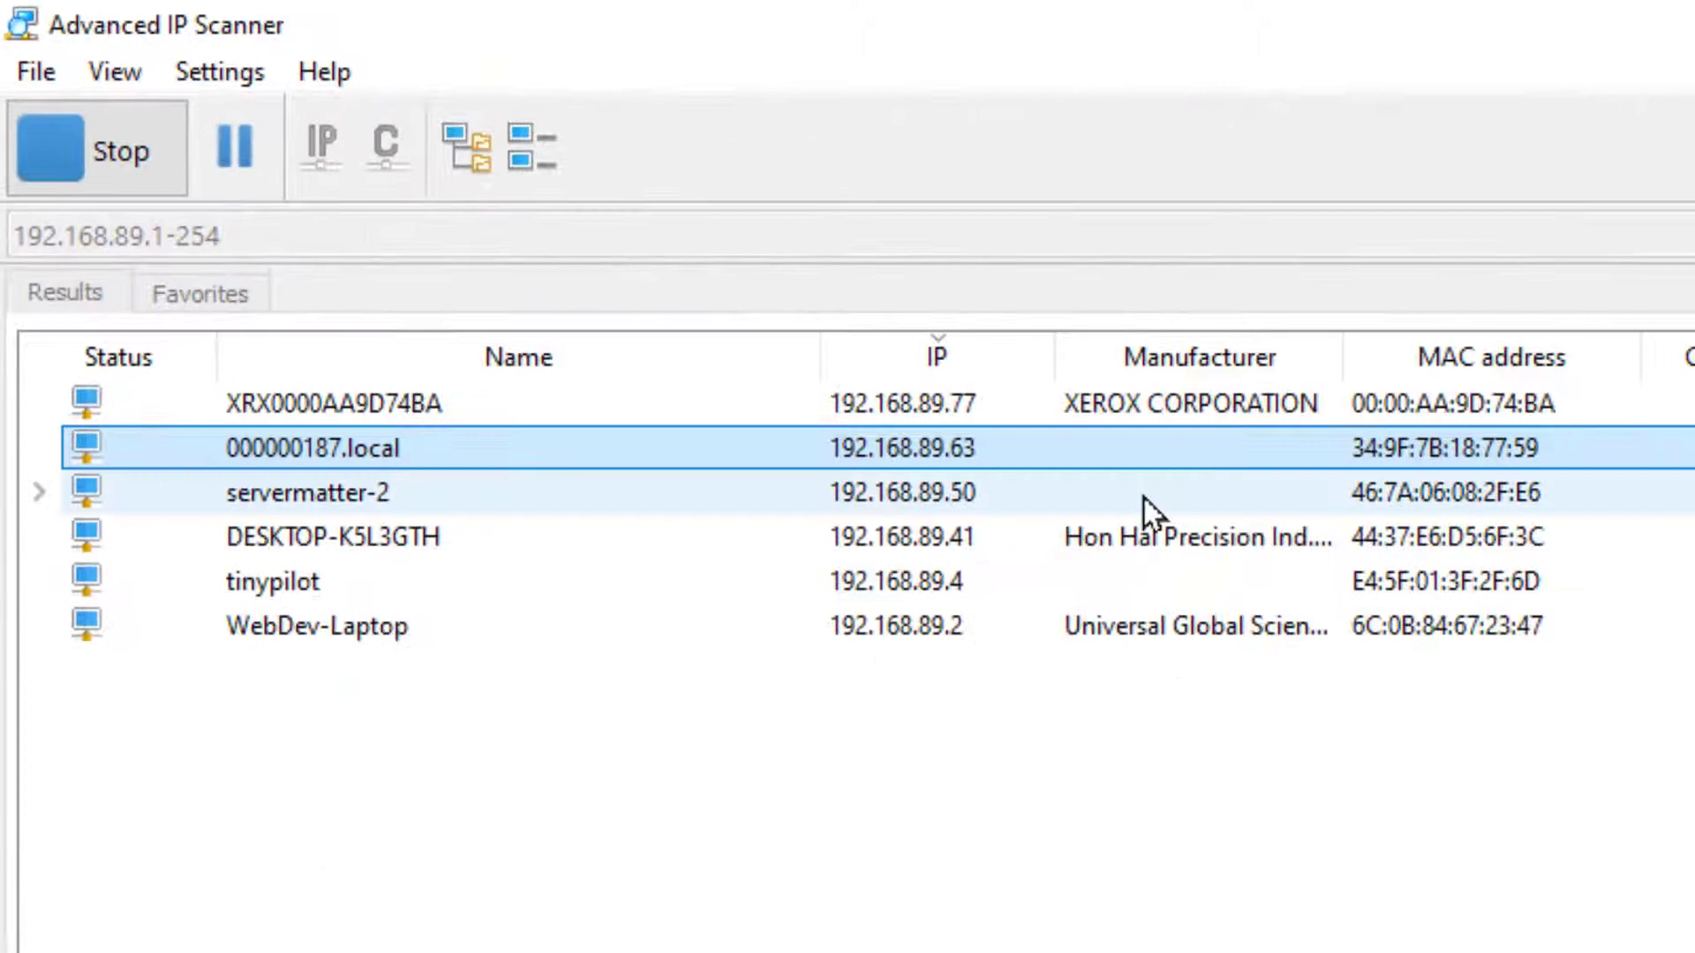
{"action": "left_click", "coordinate": [296, 587]}
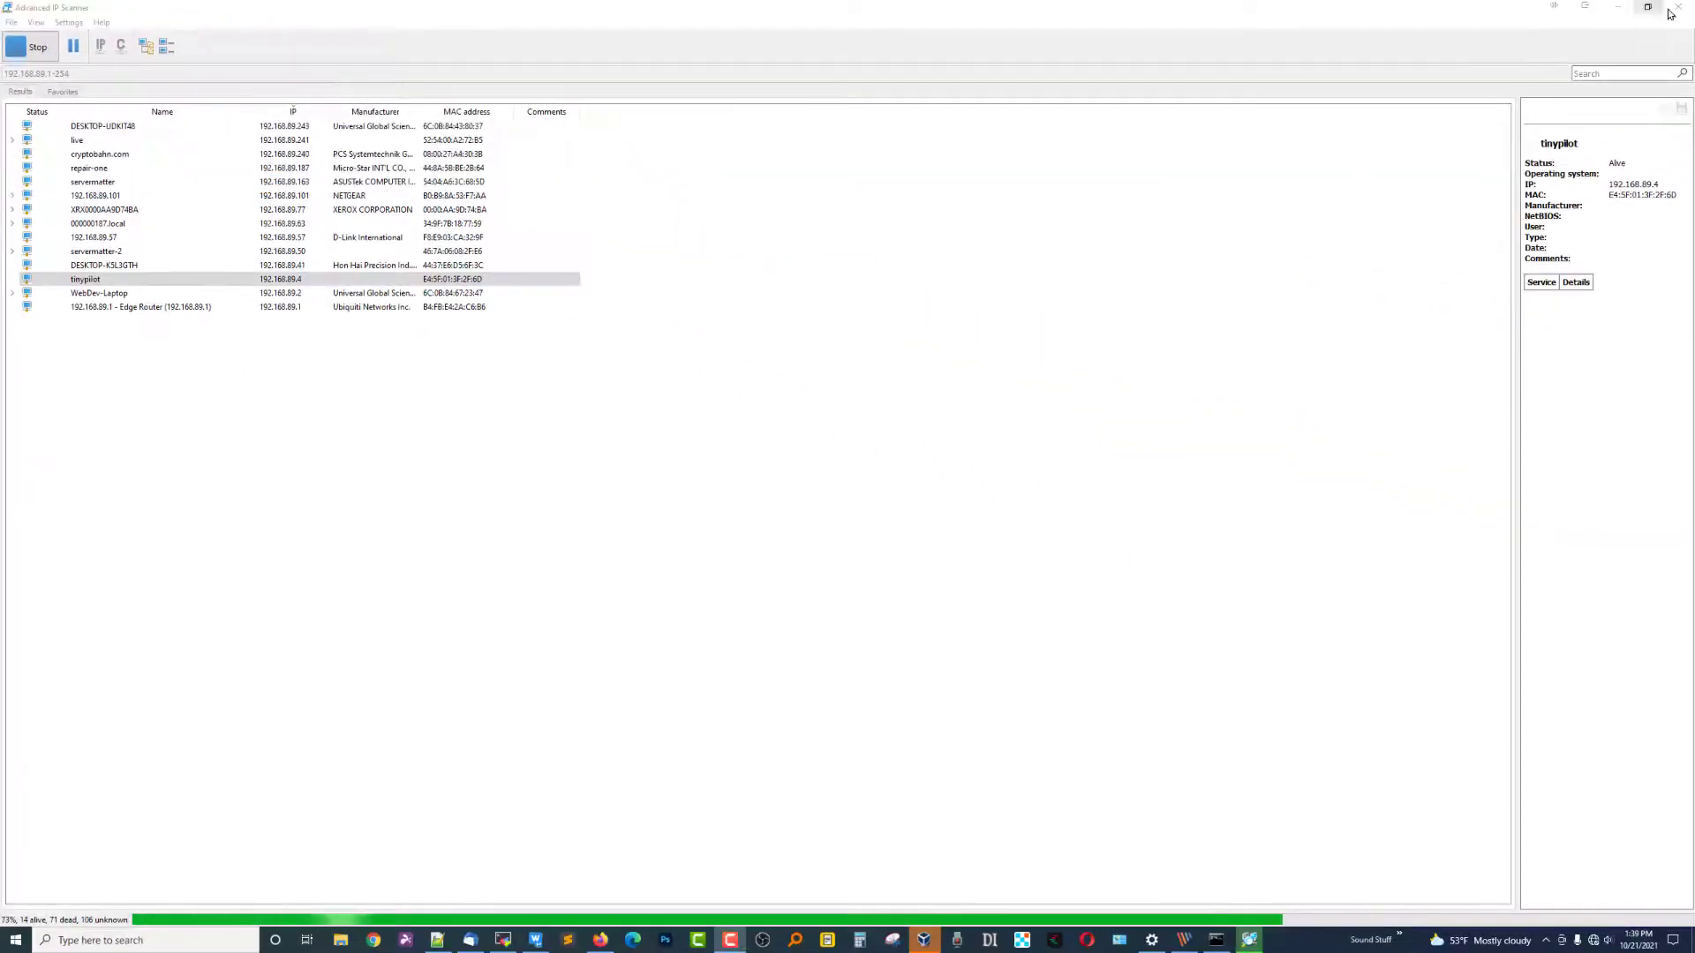
{"action": "left_click", "coordinate": [1674, 12]}
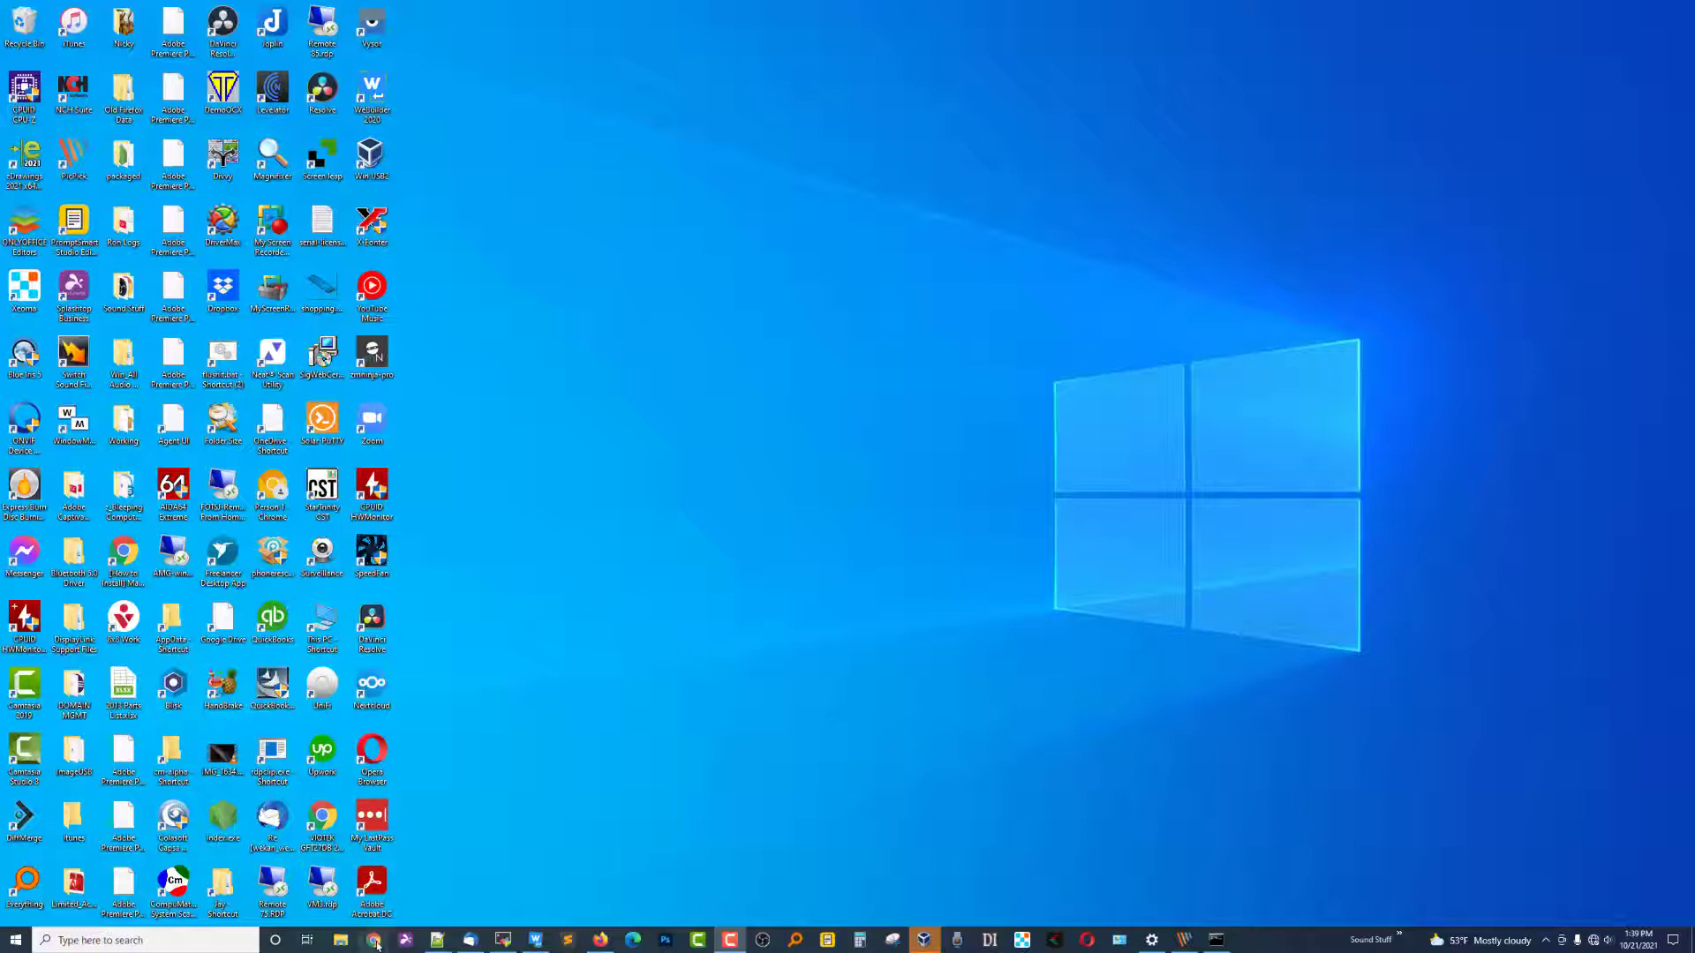
Open Chrome with the third profile and search Google for 'my ip'.
{"action": "left_click", "coordinate": [374, 940]}
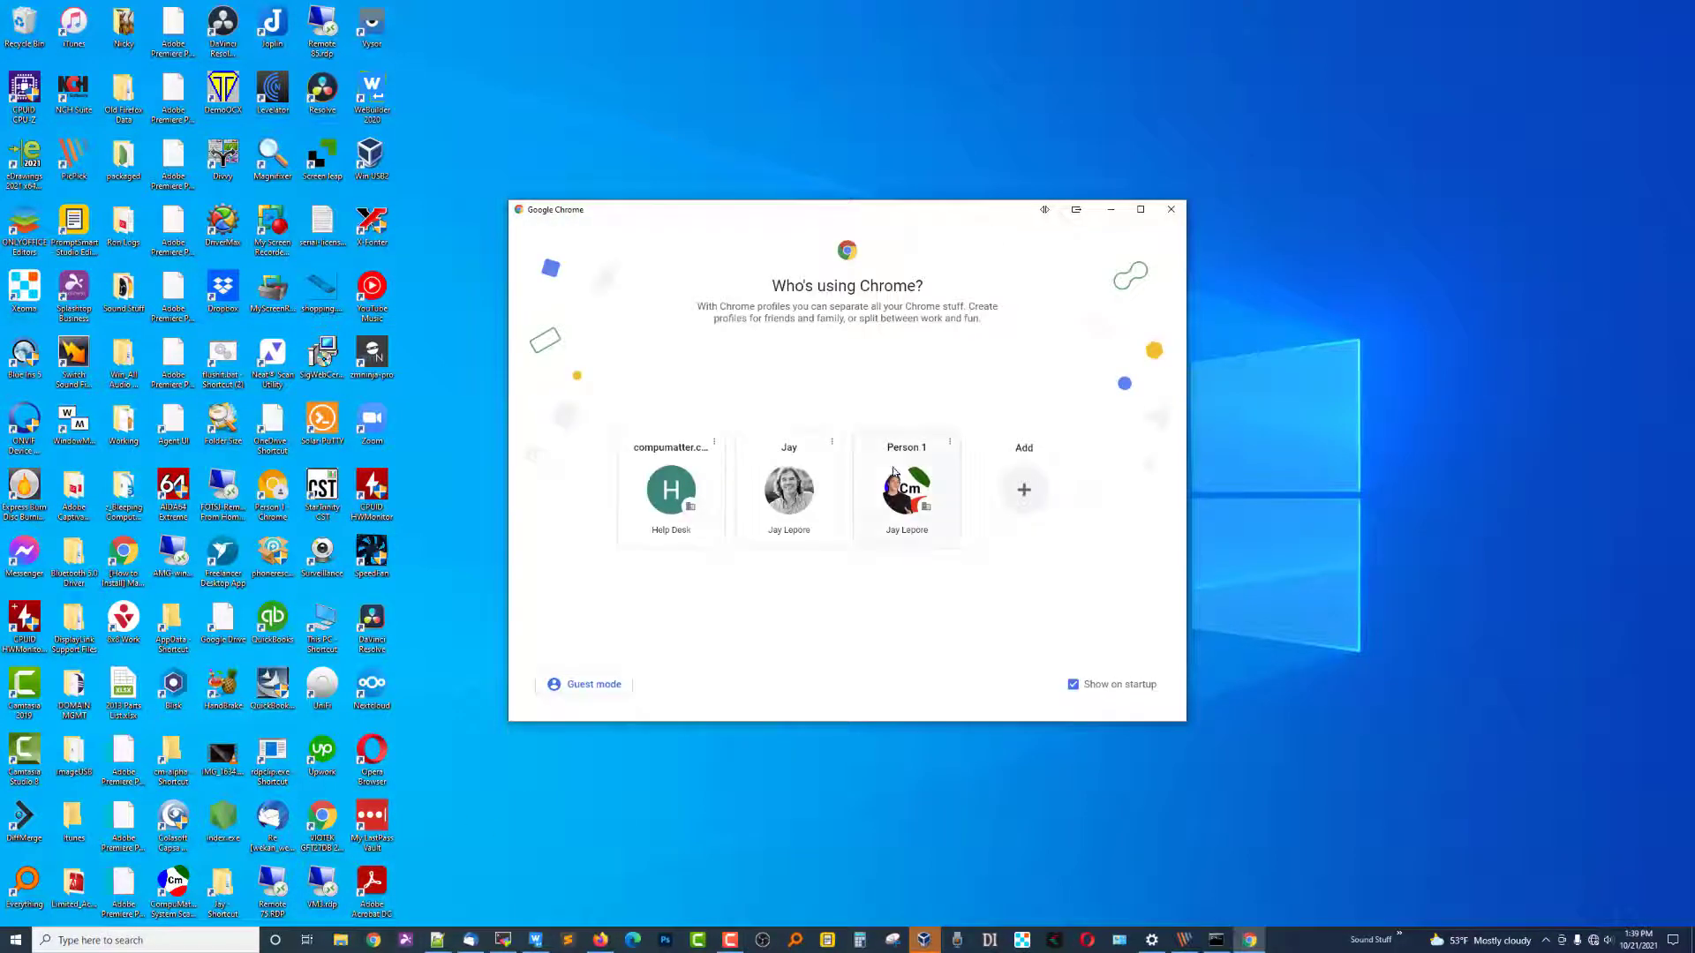
{"action": "left_click", "coordinate": [904, 498]}
{"action": "left_click", "coordinate": [560, 34]}
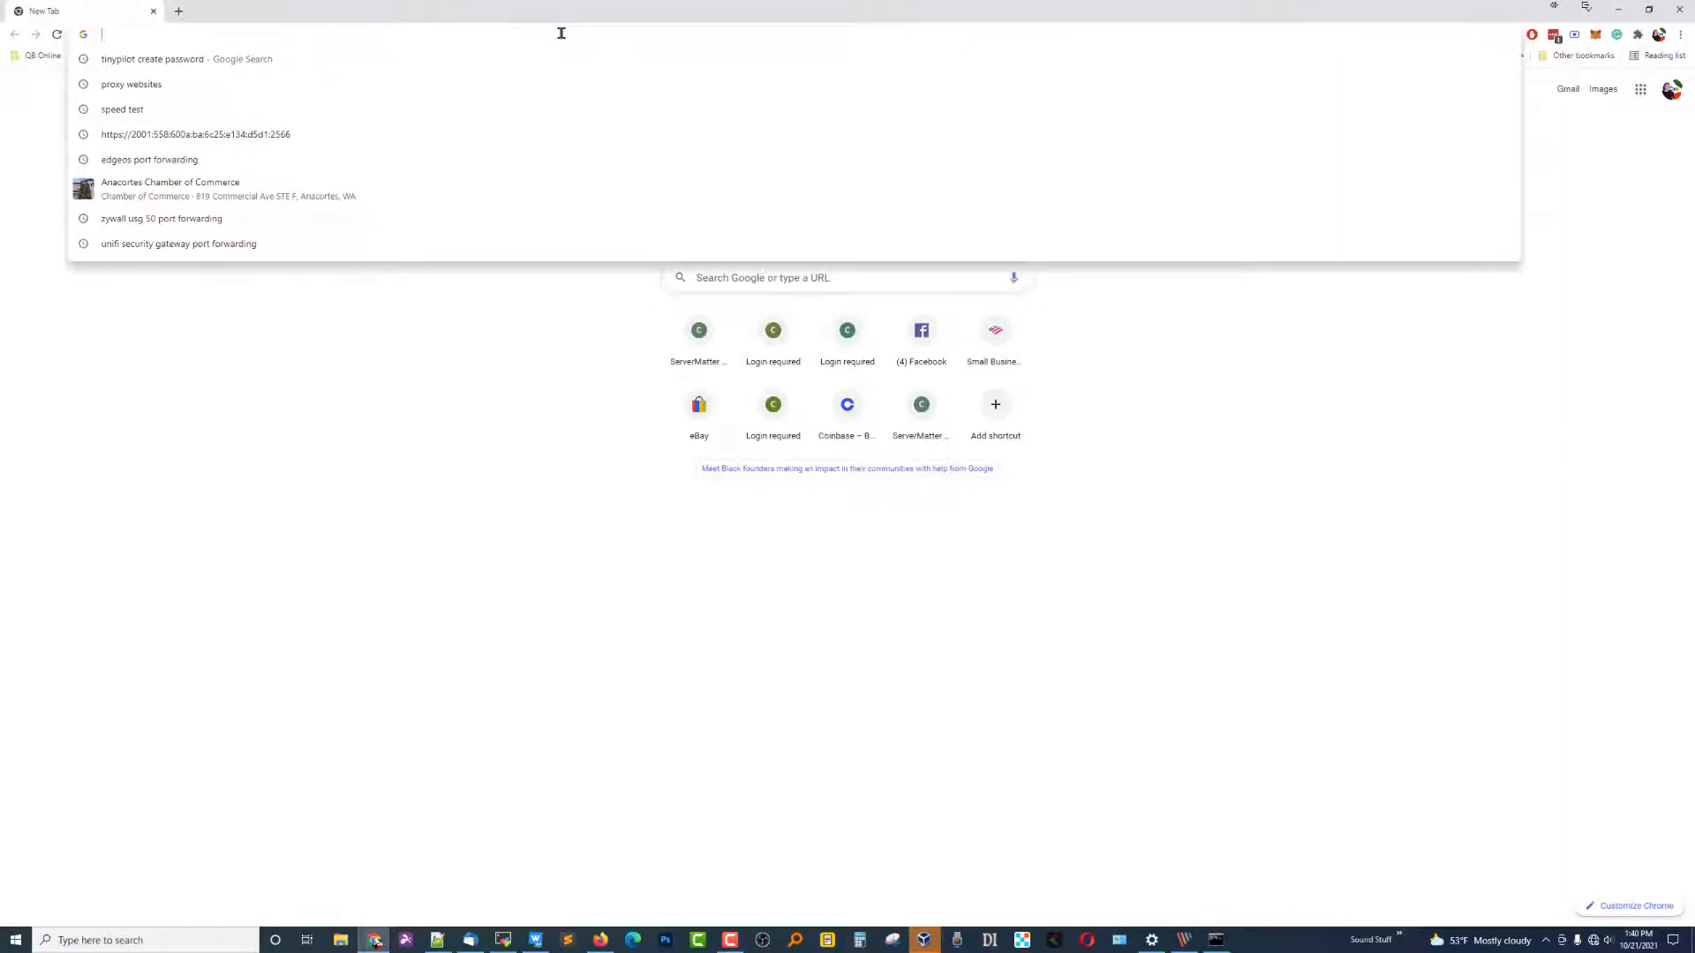
{"action": "type", "text": "my ip"}
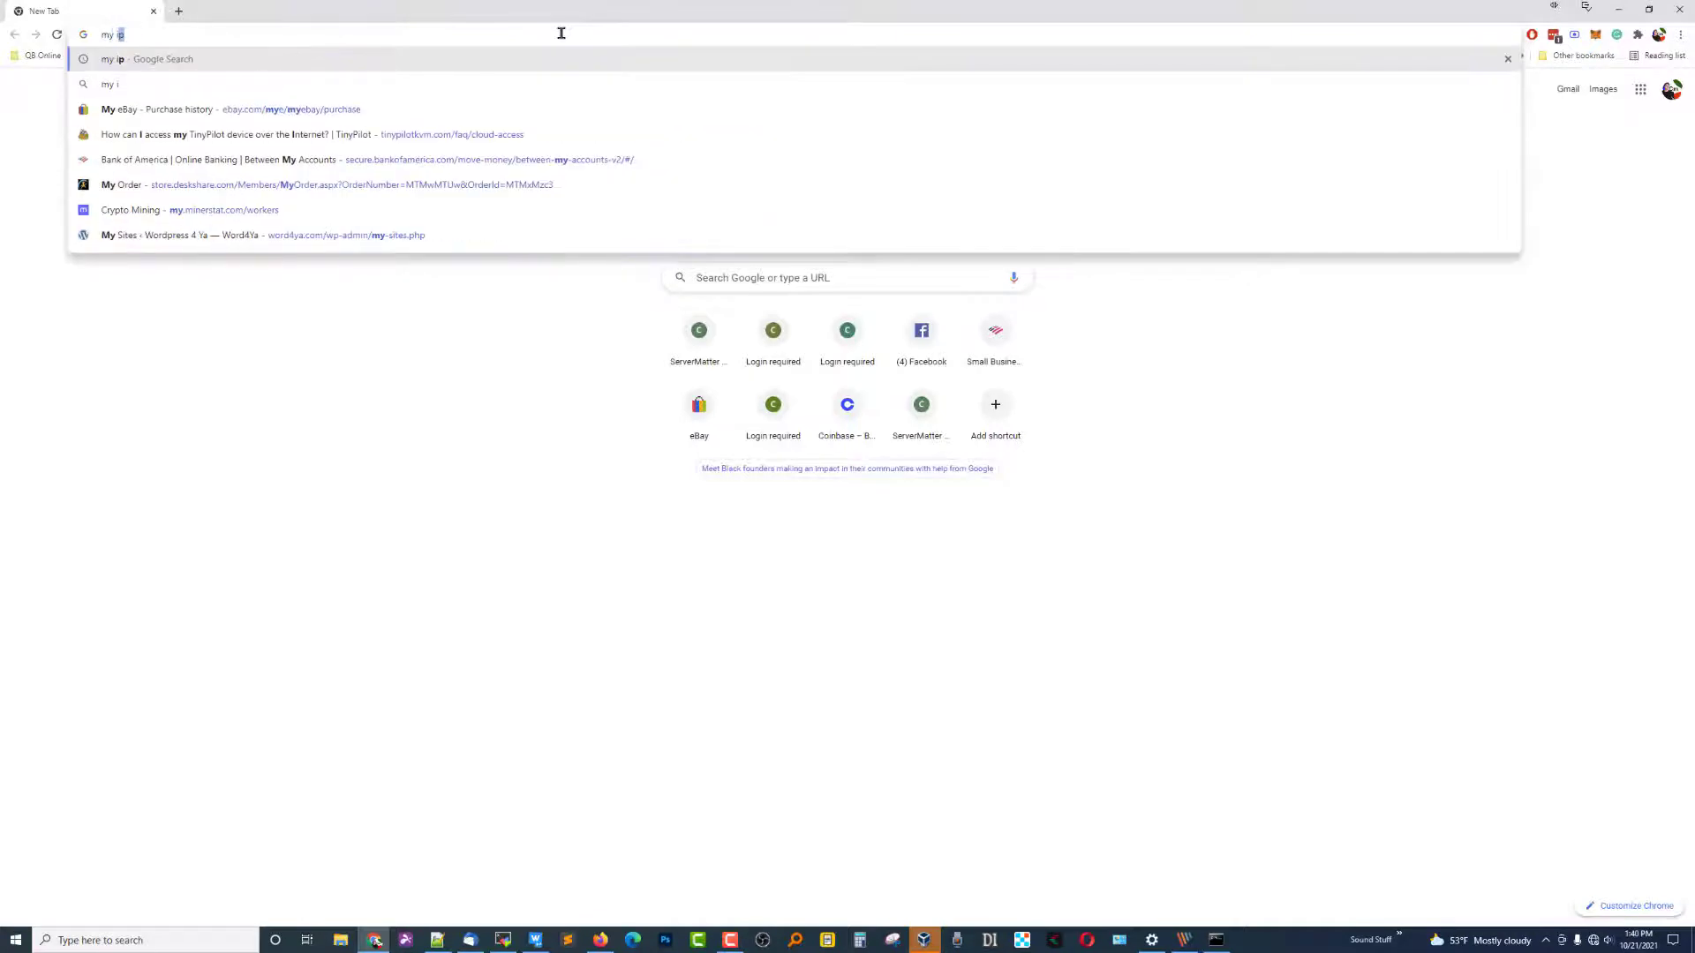
{"action": "key", "text": "Return"}
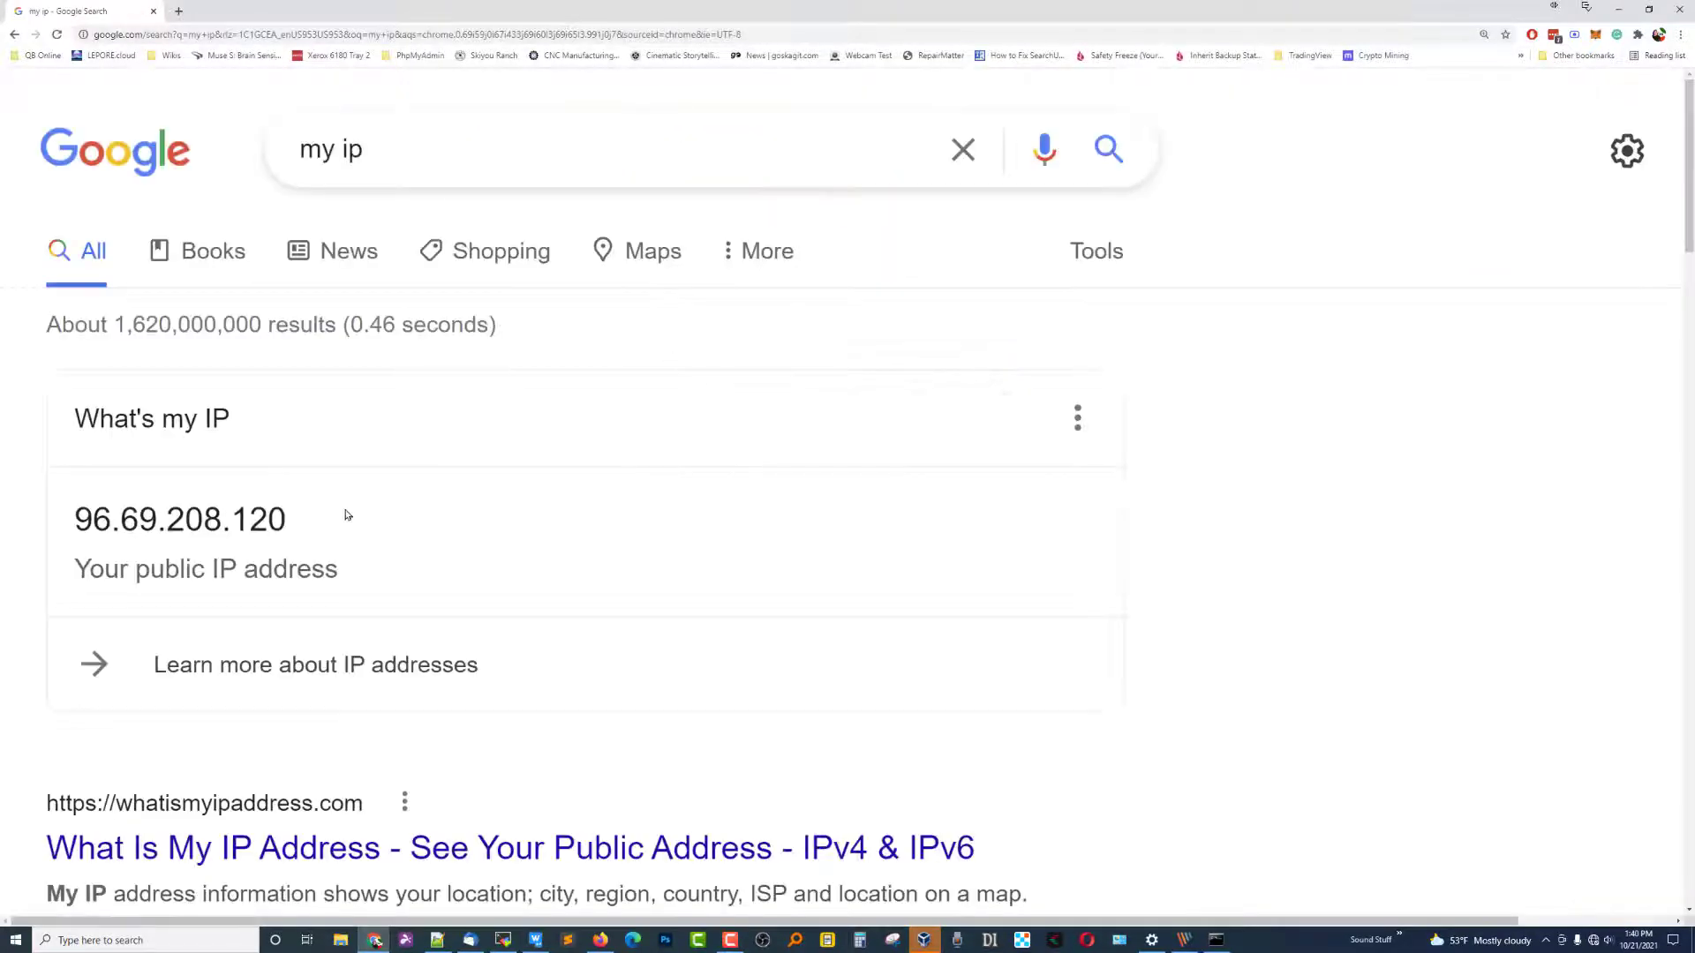
Select the public IP address 96.69.208.120 in the search results.
{"action": "left_click_drag", "start_coordinate": [344, 515], "coordinate": [46, 535]}
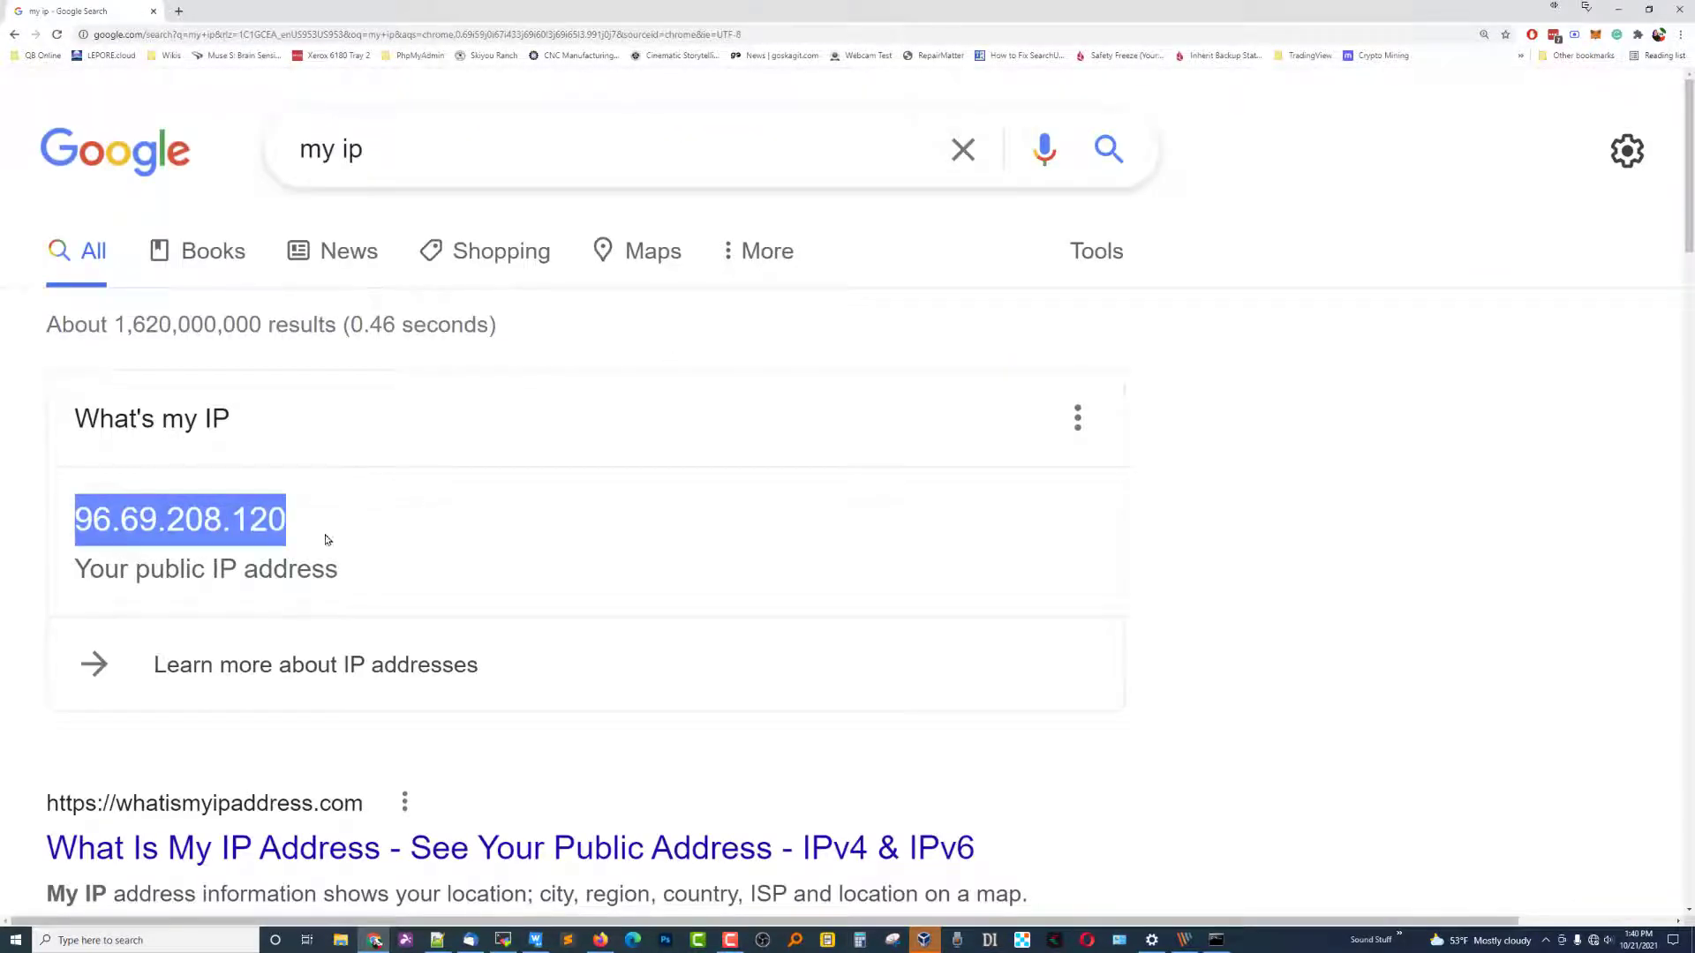
{"action": "left_click", "coordinate": [207, 505]}
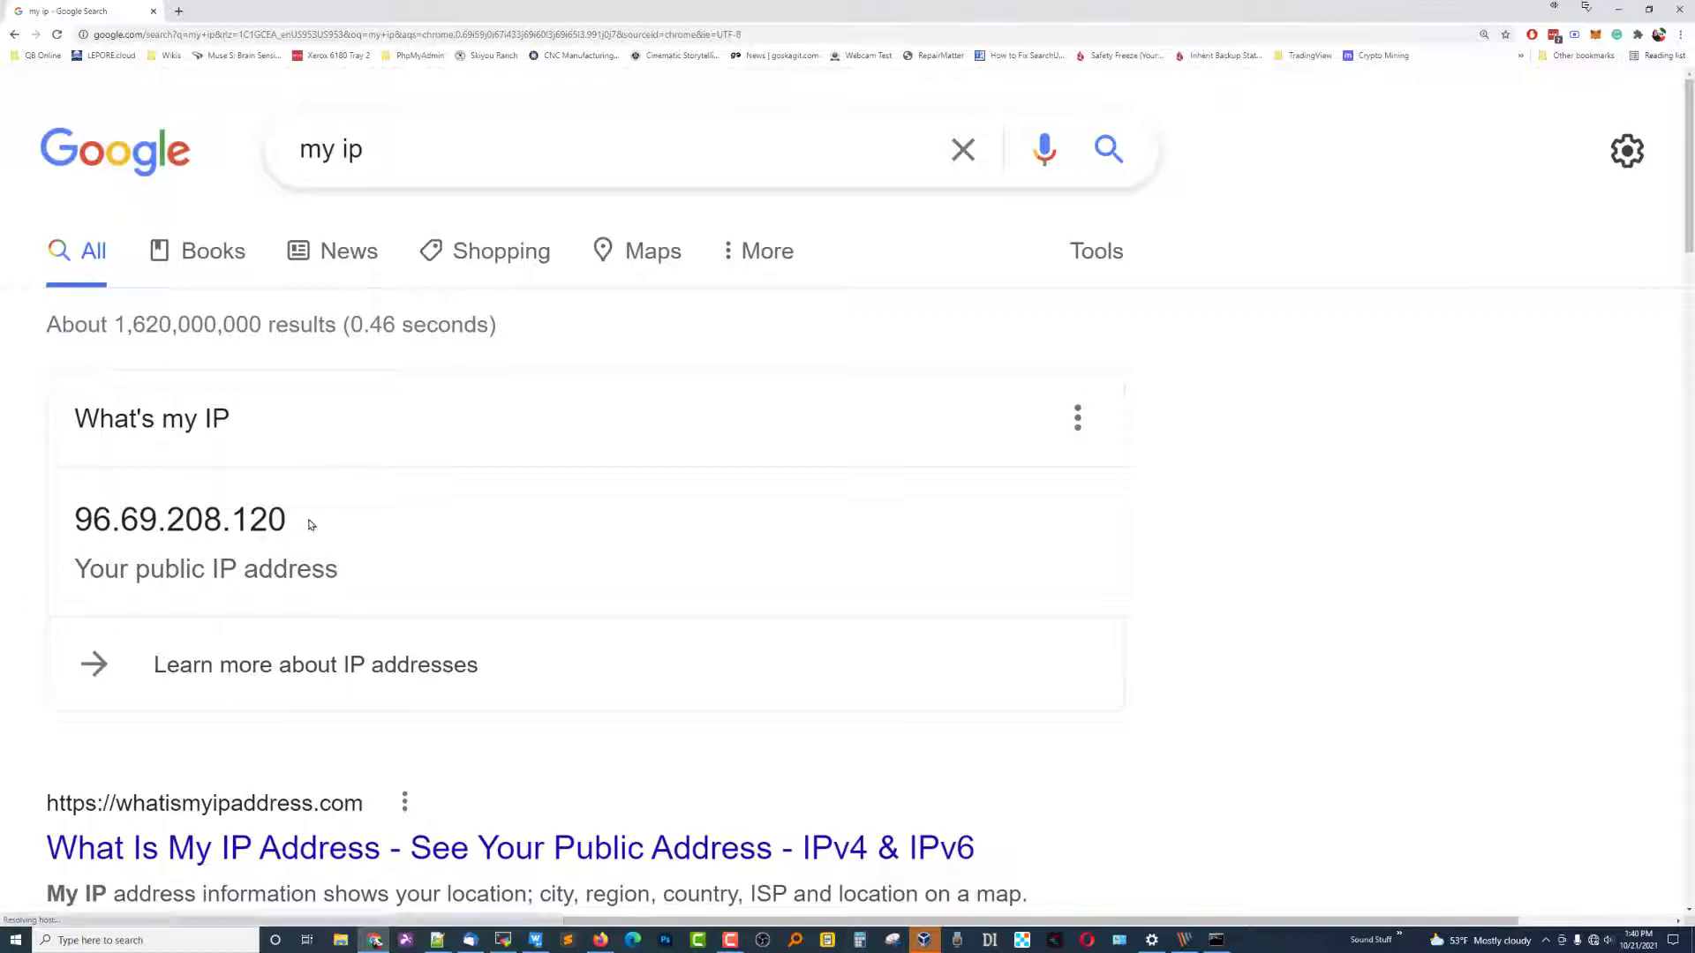
{"action": "left_click_drag", "start_coordinate": [303, 521], "coordinate": [70, 523]}
{"action": "left_click", "coordinate": [284, 526]}
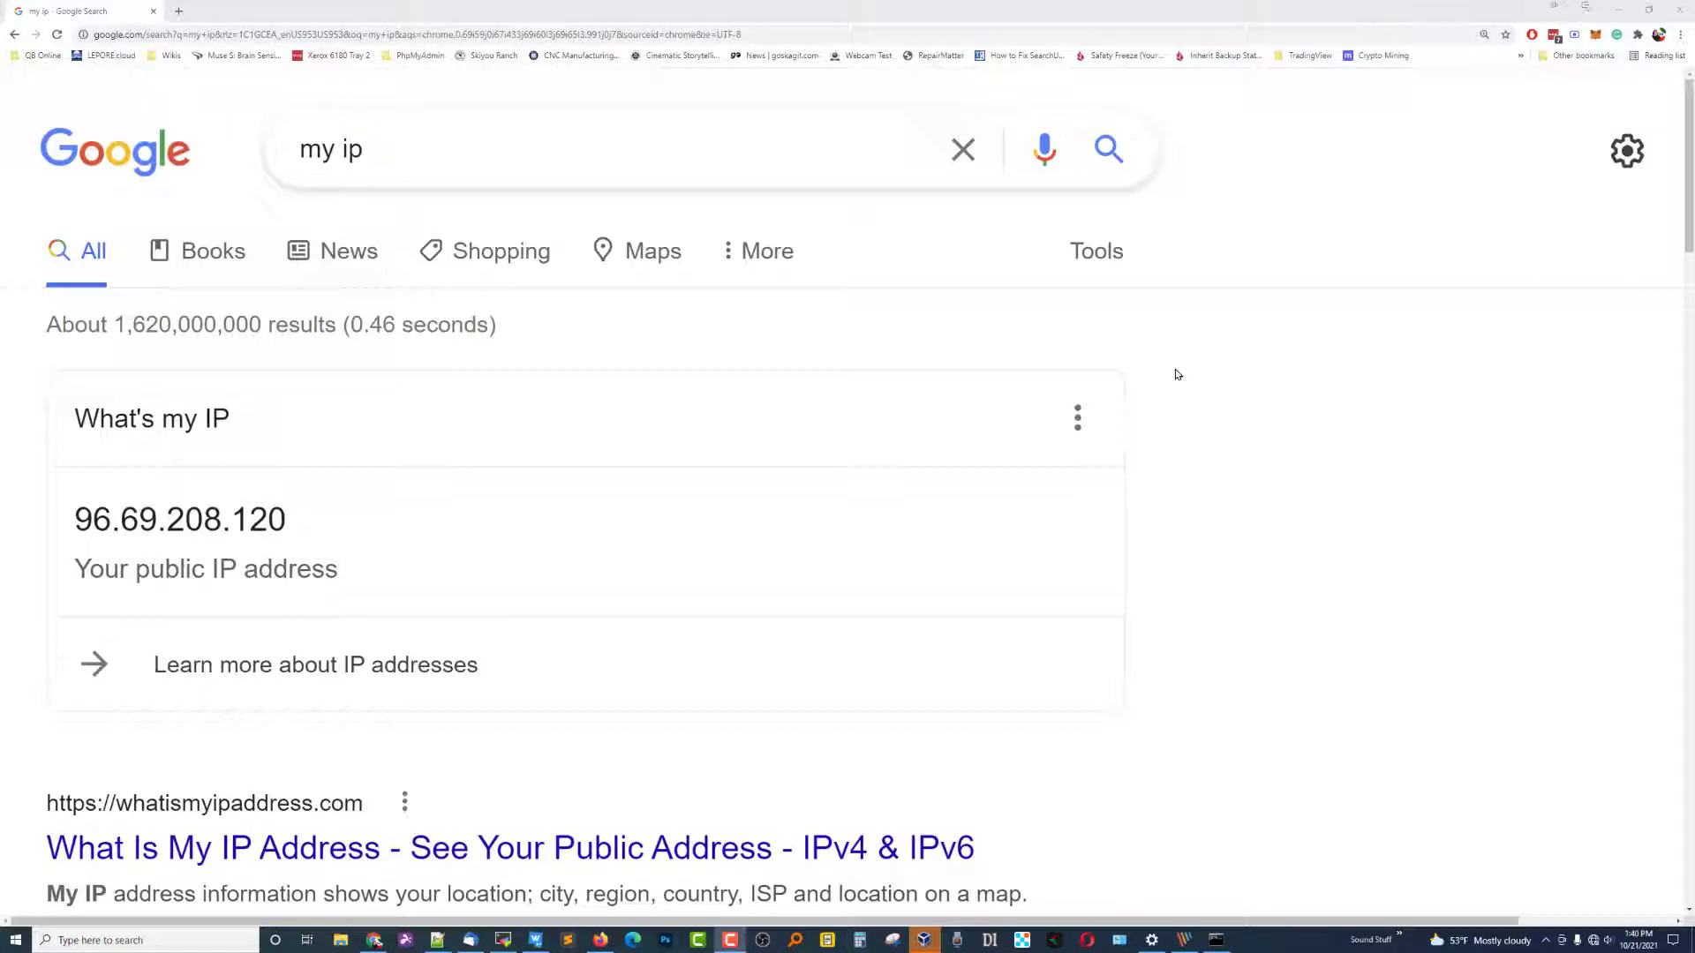
{"action": "left_click_drag", "start_coordinate": [295, 528], "coordinate": [74, 547]}
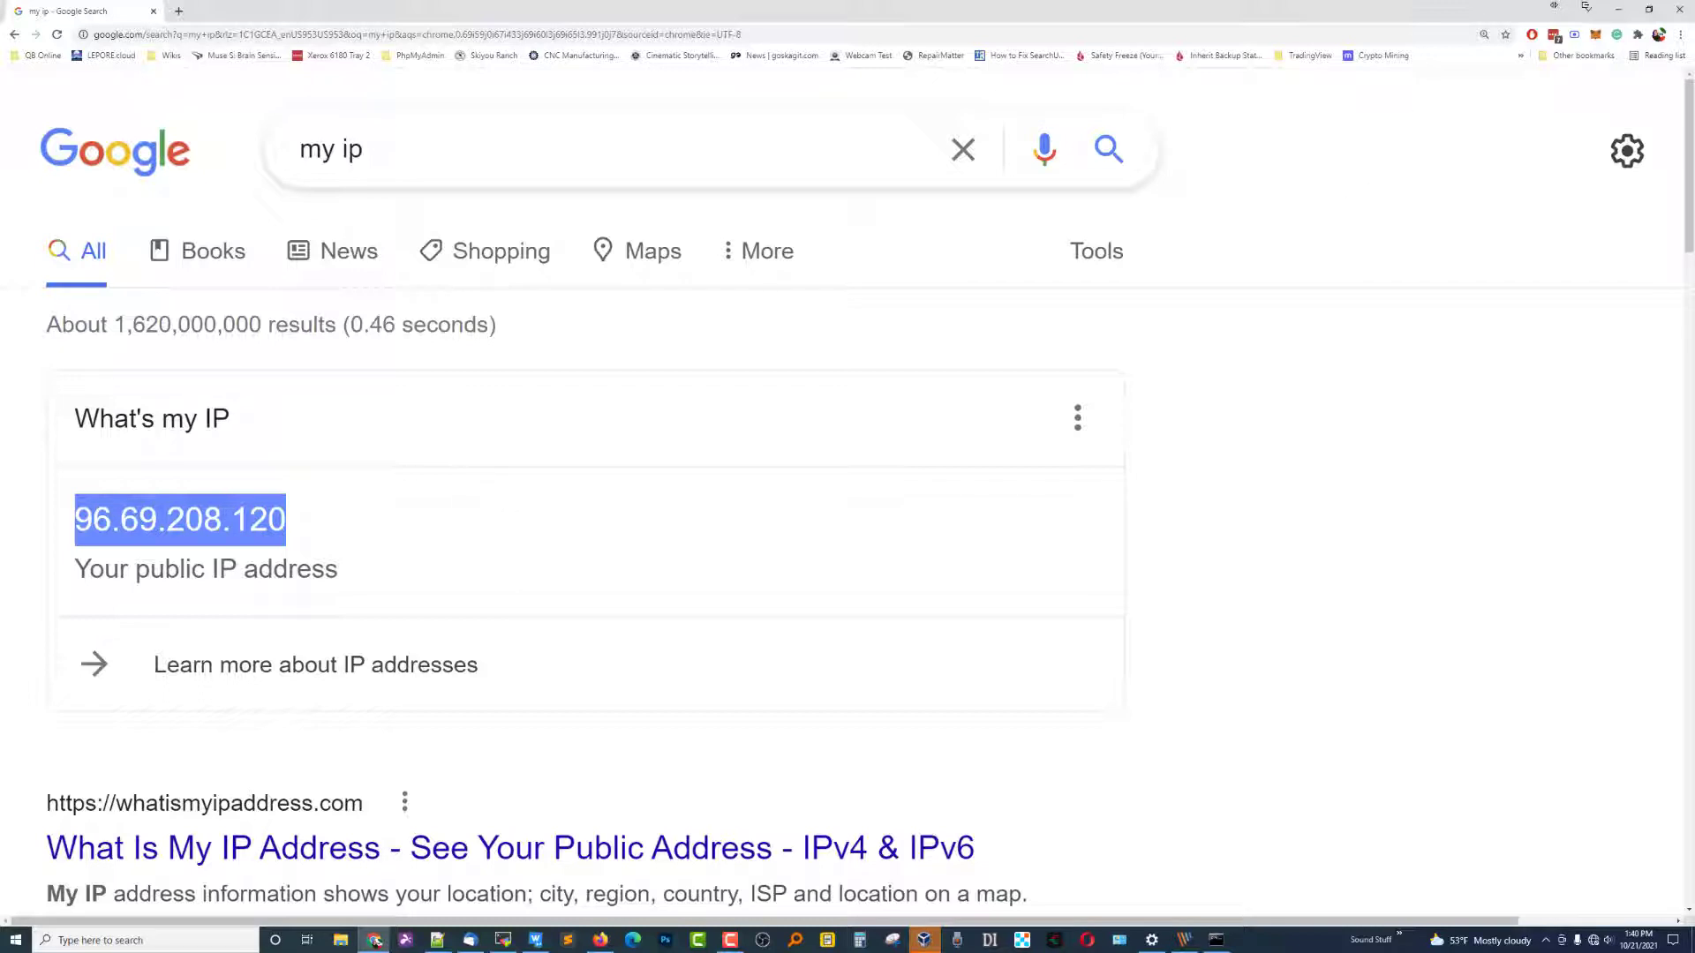
Minimize Chrome, bring MobaXterm back, and show its saved sessions list.
{"action": "left_click", "coordinate": [1384, 250]}
{"action": "left_click", "coordinate": [1618, 10]}
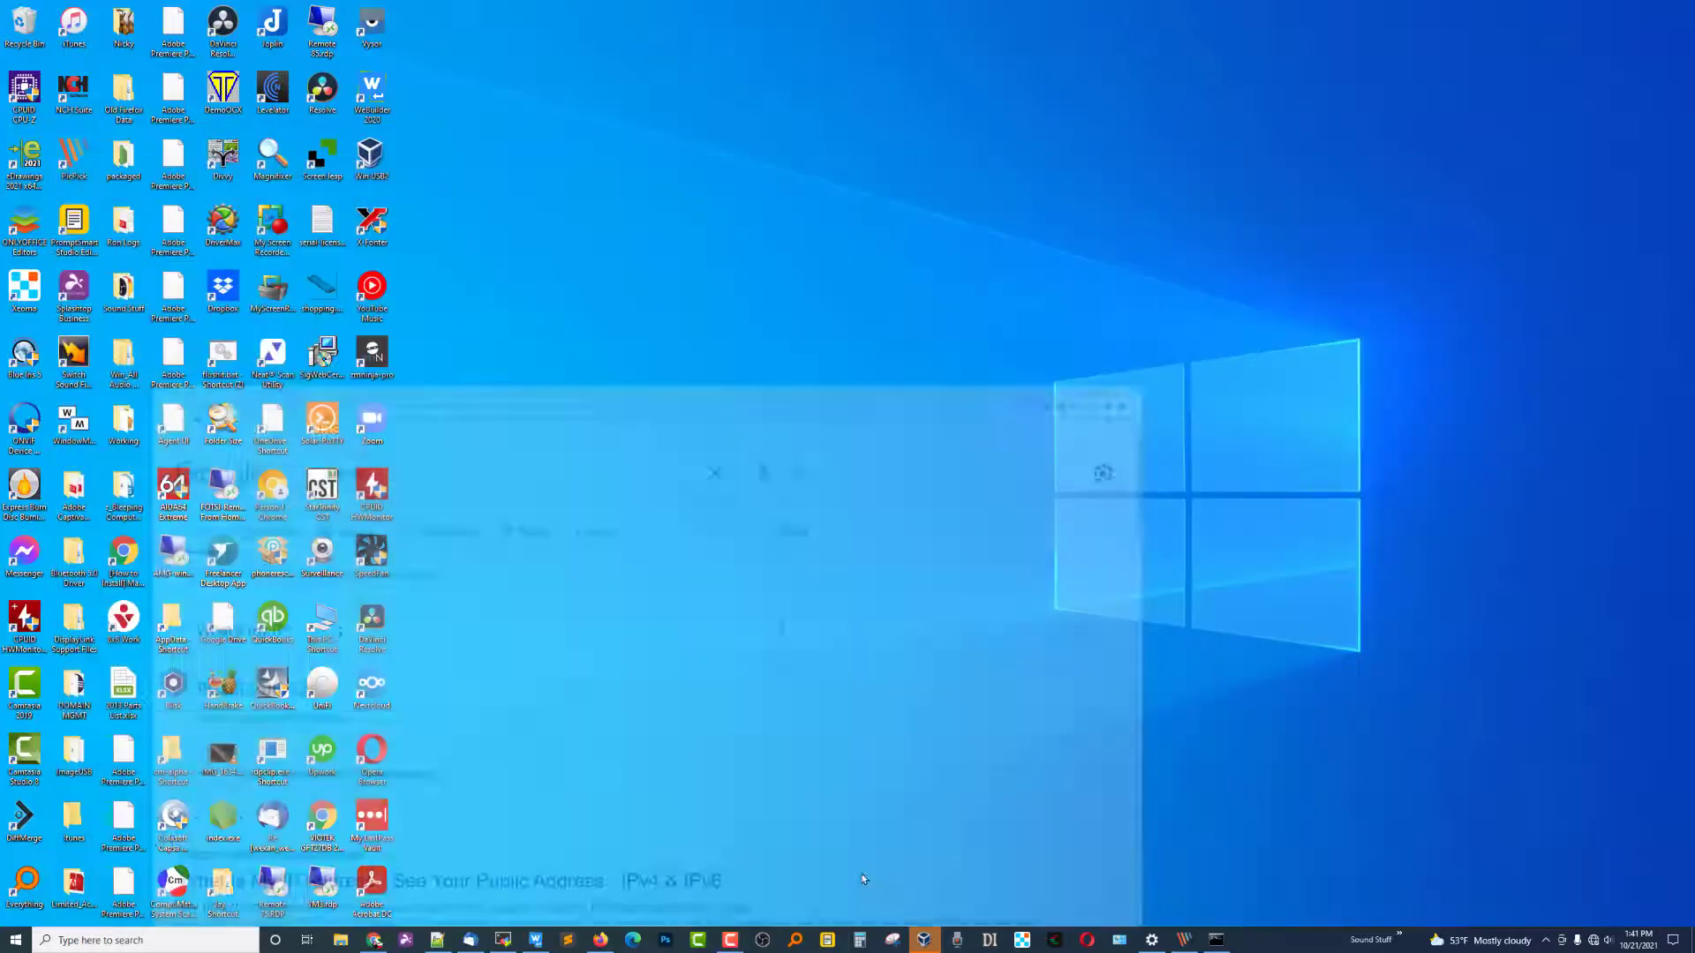
{"action": "left_click", "coordinate": [503, 939]}
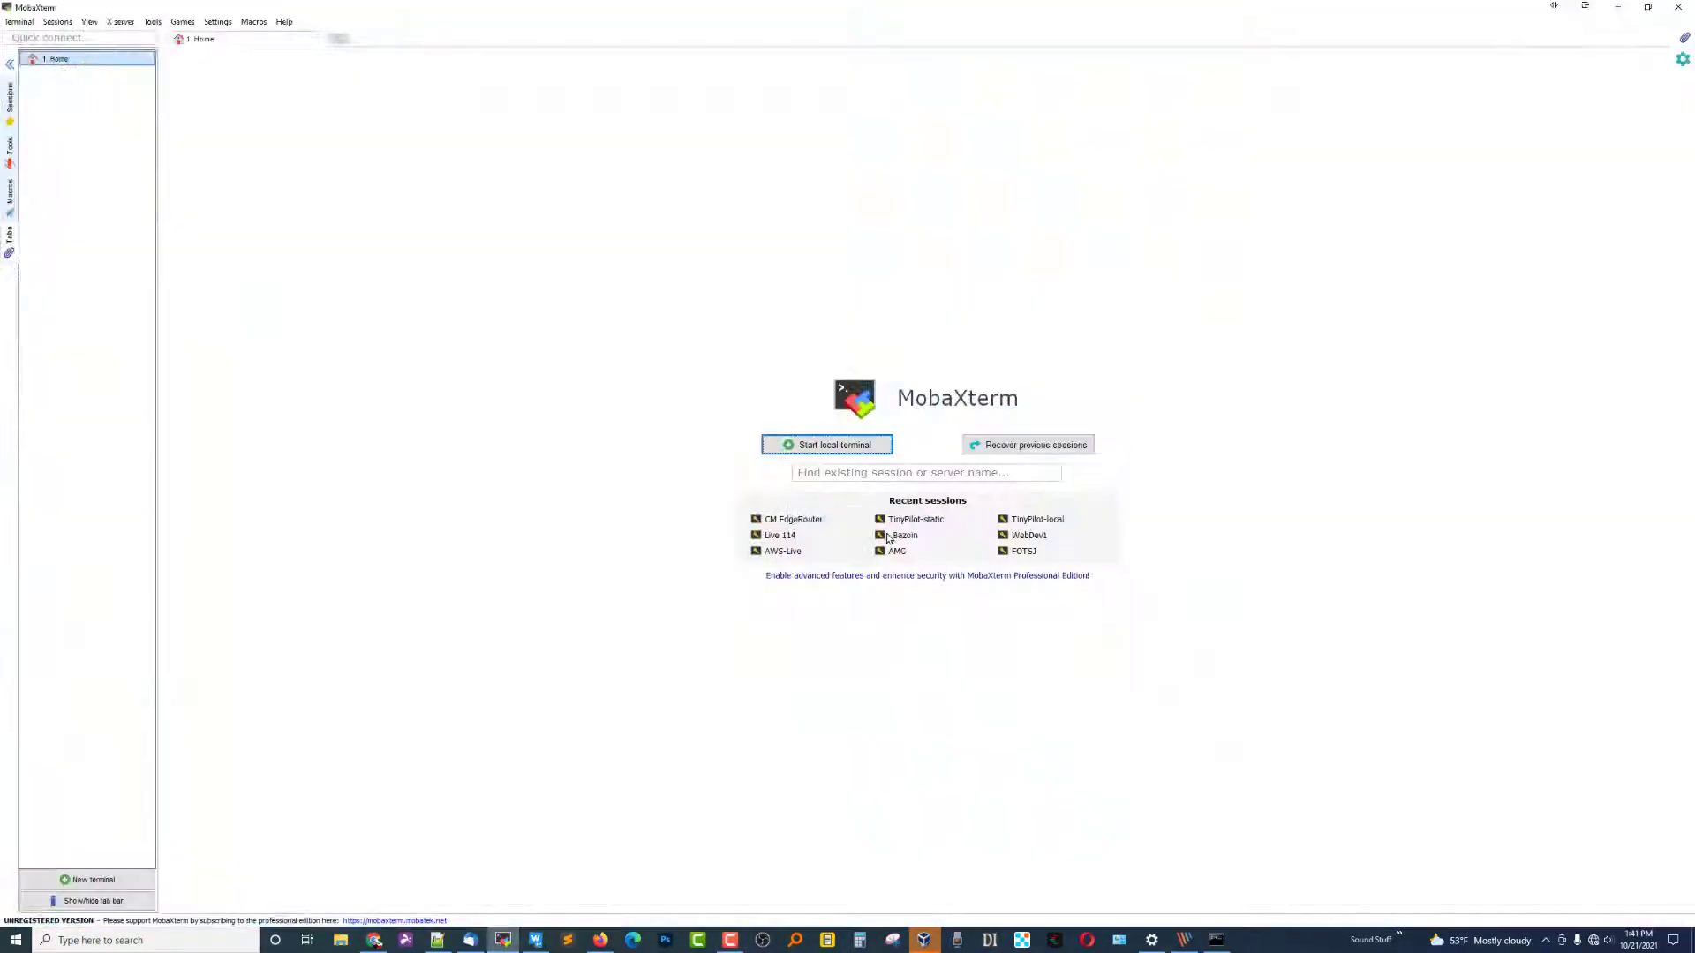
{"action": "left_click", "coordinate": [10, 102]}
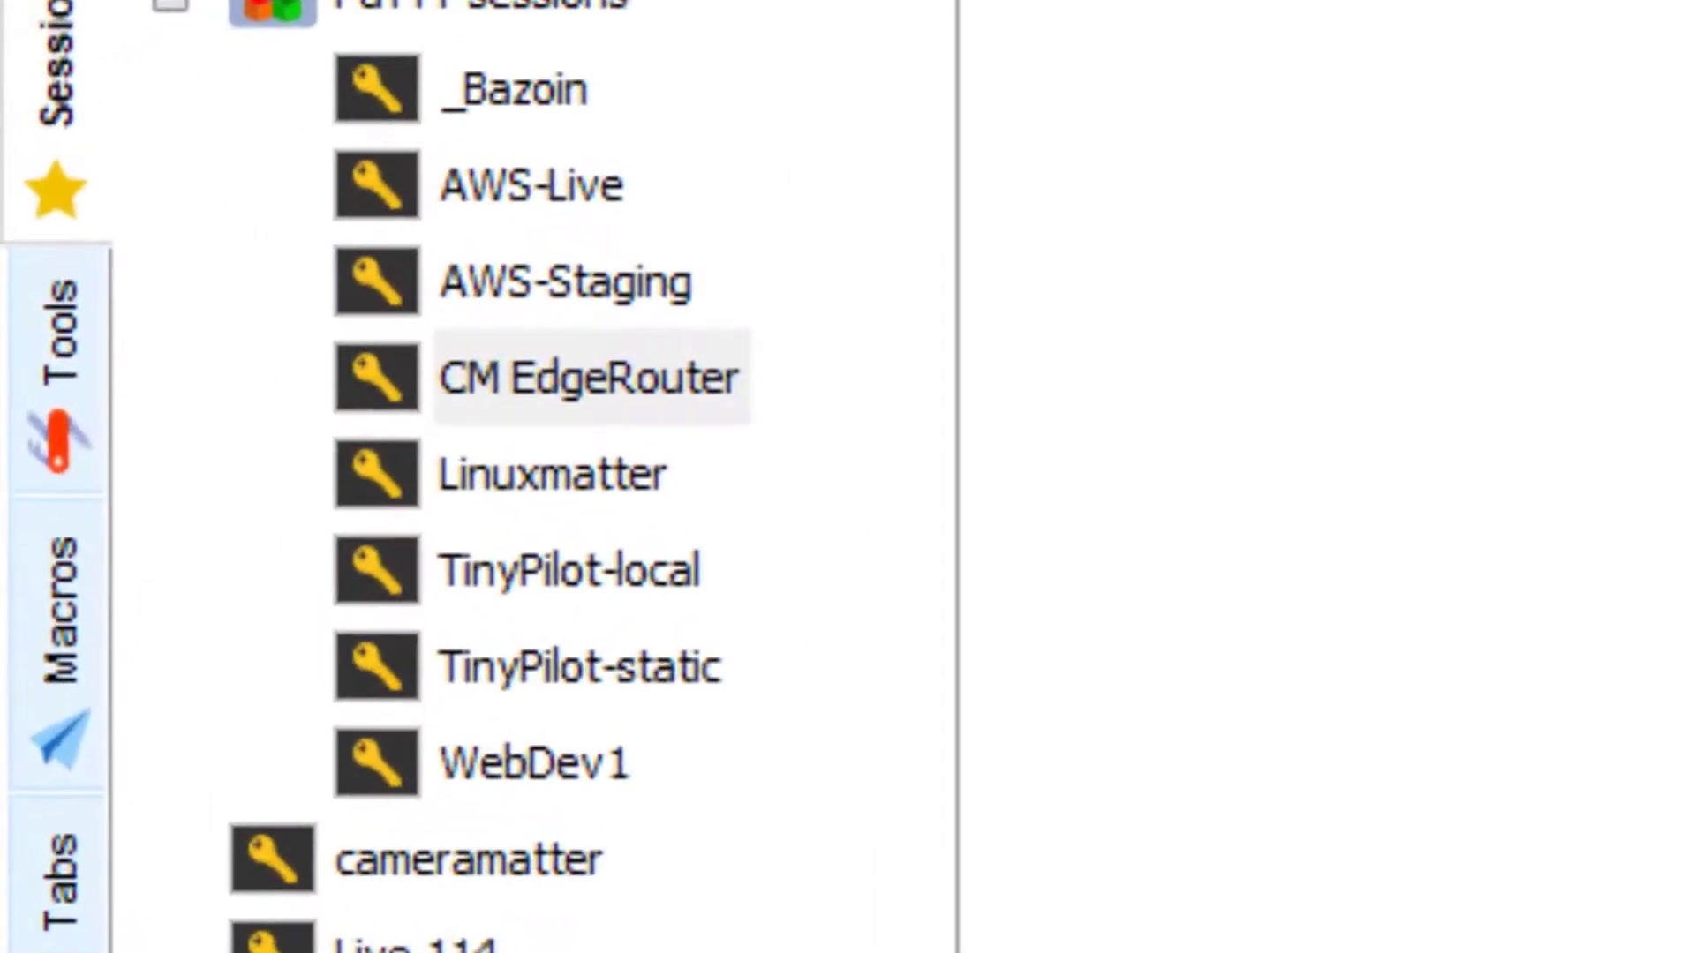
Check the TinyPilot-local session settings: host 192.168.89.4 on port 22.
{"action": "left_click", "coordinate": [582, 593]}
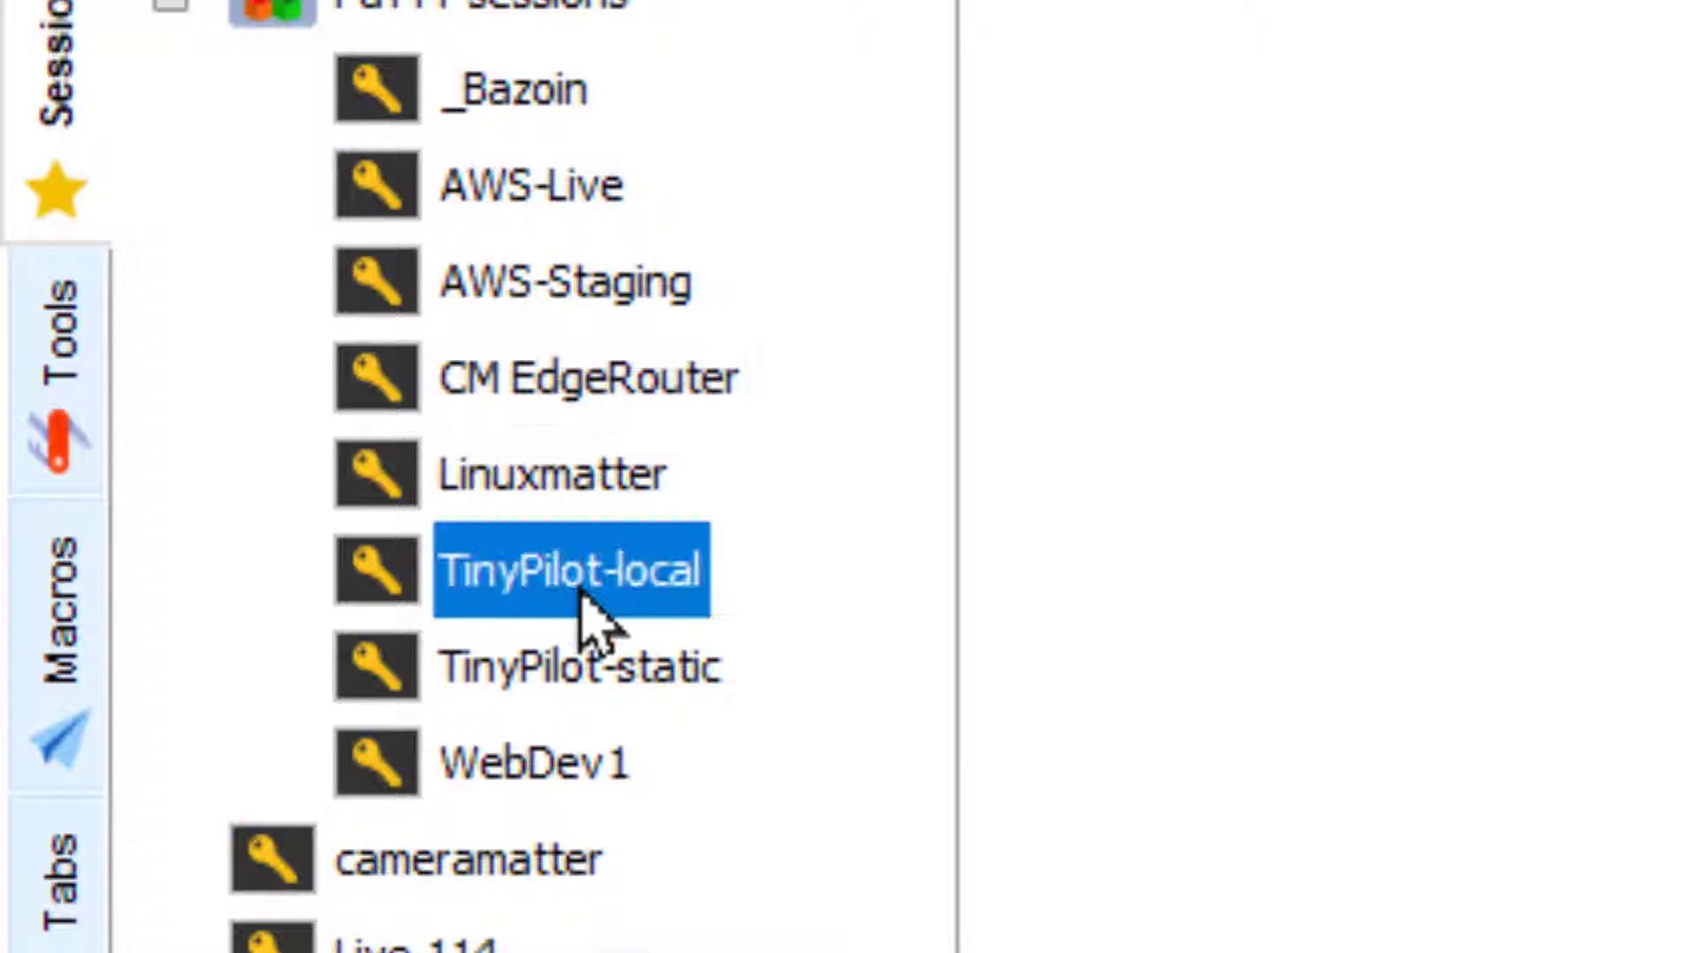
{"action": "right_click", "coordinate": [622, 576]}
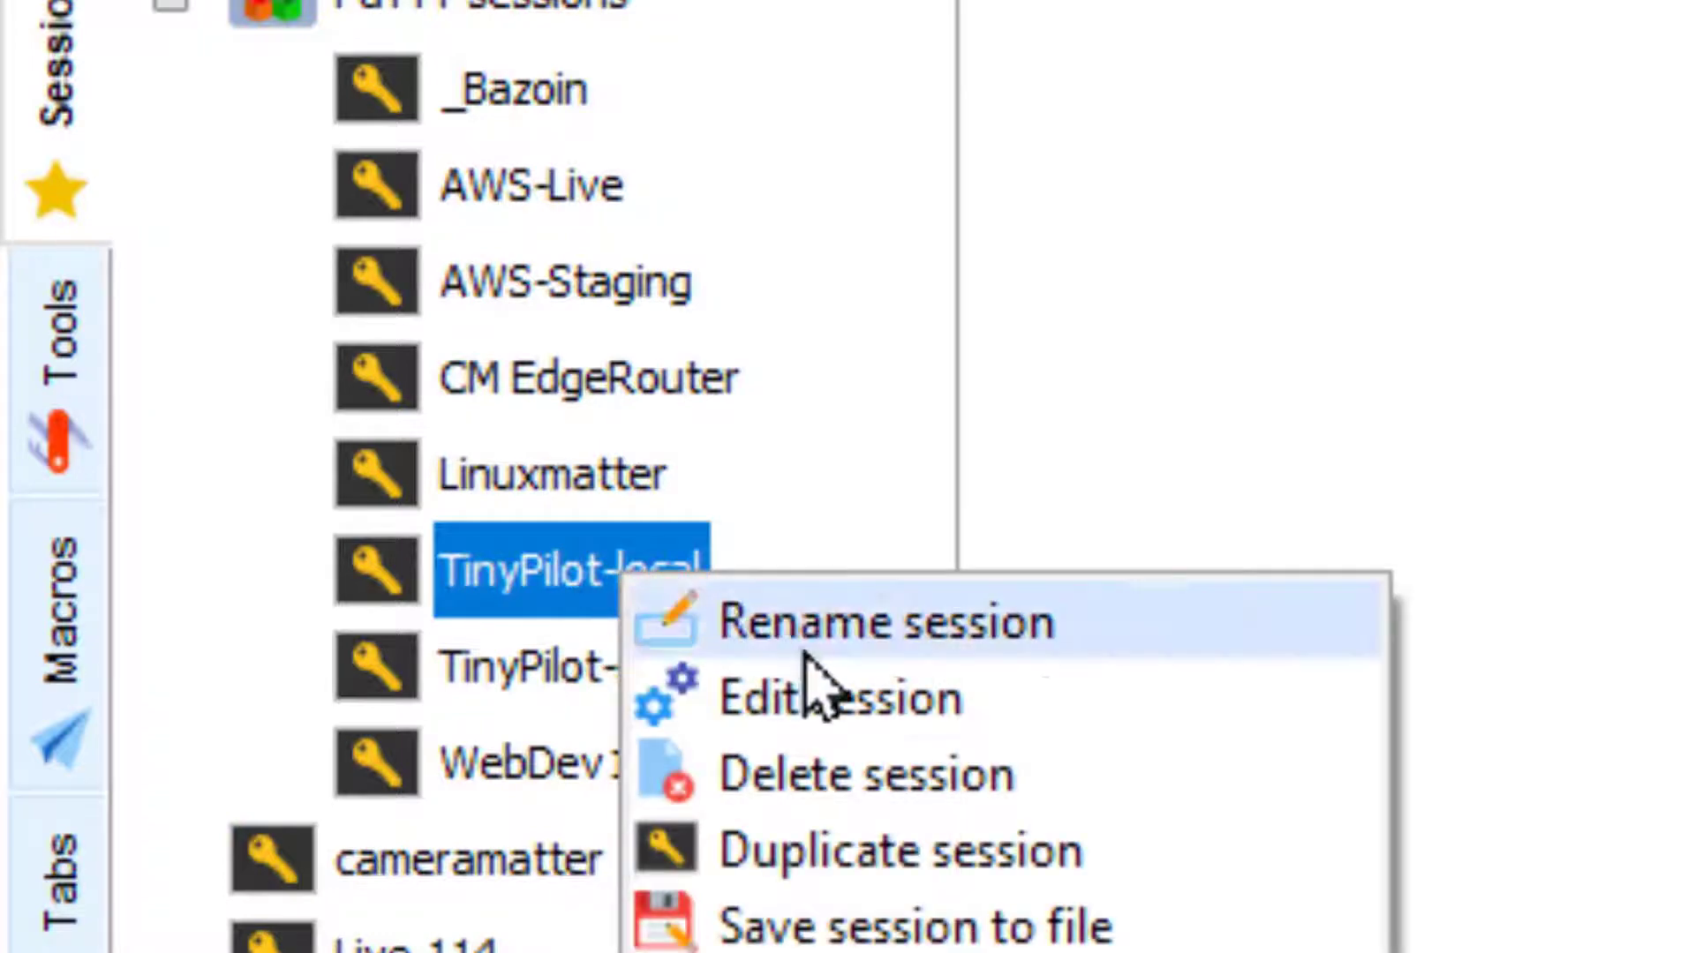
{"action": "left_click", "coordinate": [855, 701]}
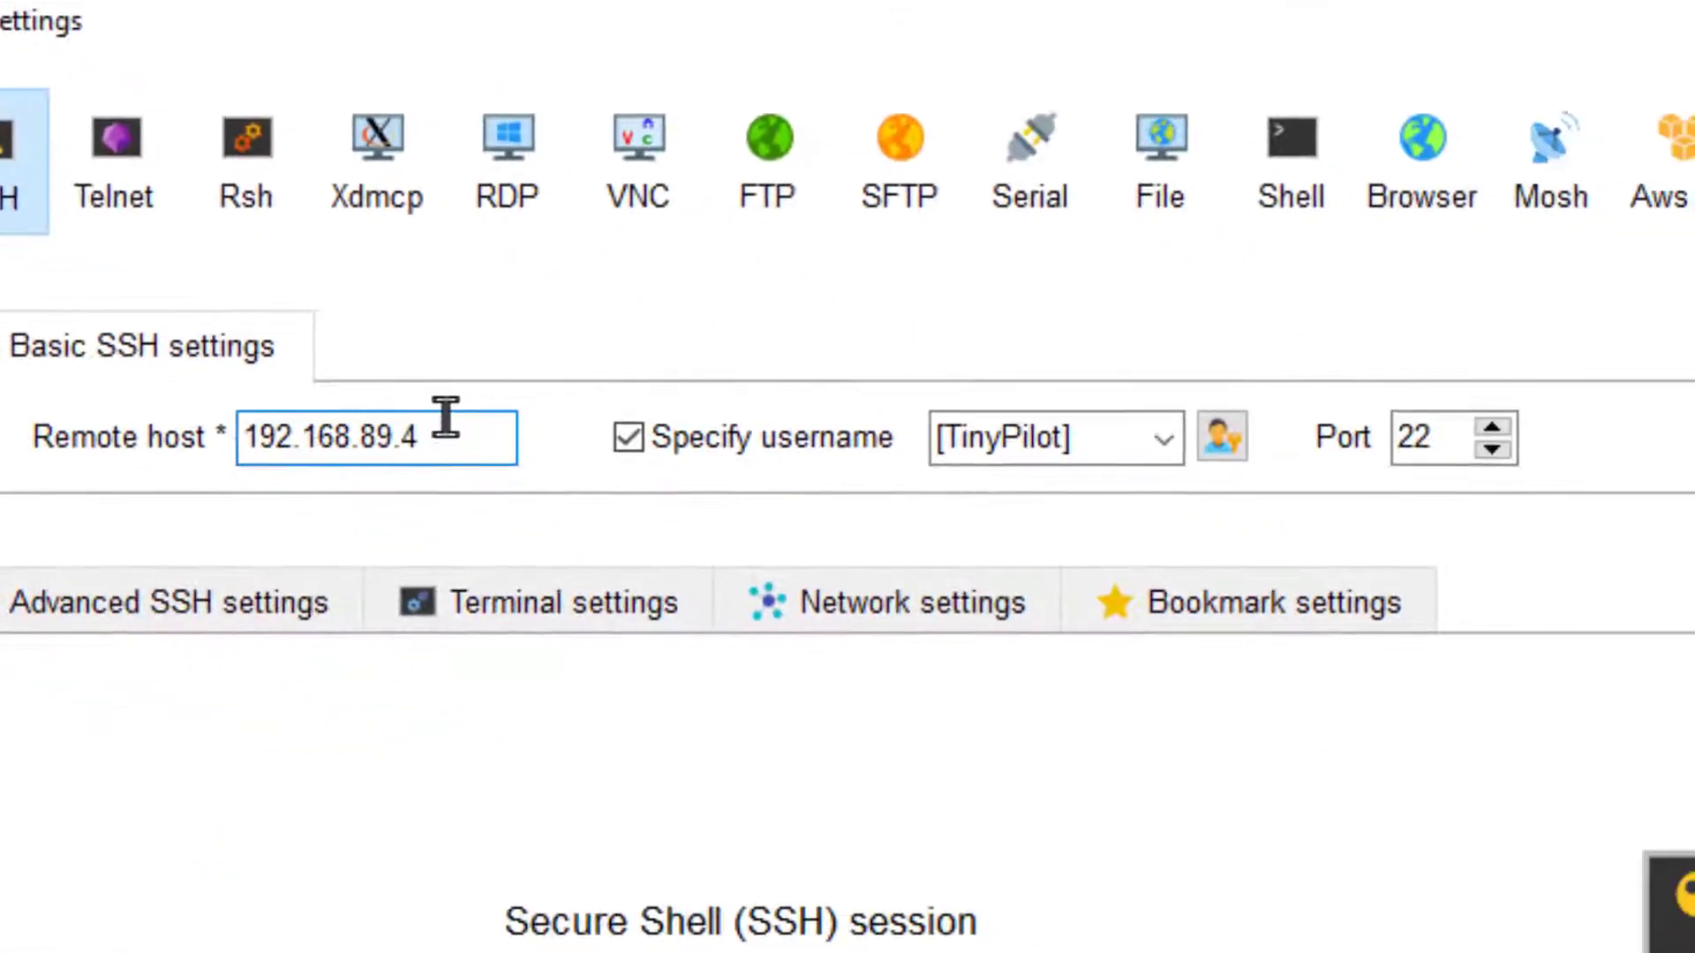
{"action": "left_click_drag", "start_coordinate": [457, 431], "coordinate": [247, 436]}
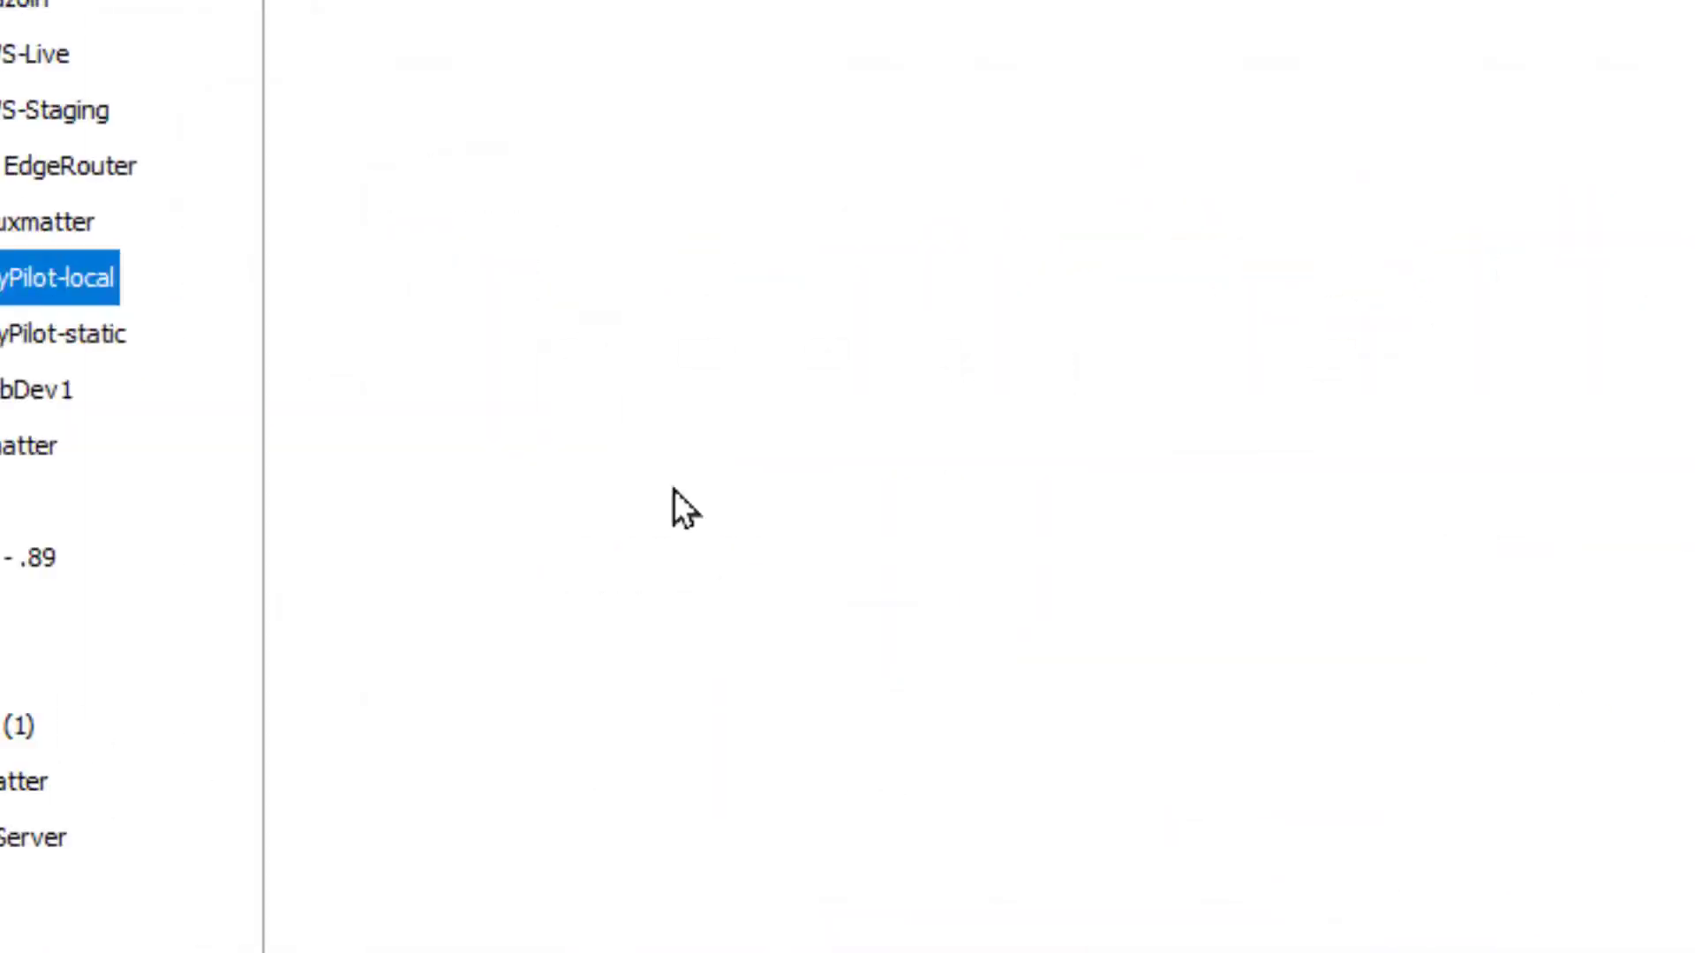
Connect to the TinyPilot over SSH and run sudo apt-get install ufw.
{"action": "mouse_move", "coordinate": [223, 389]}
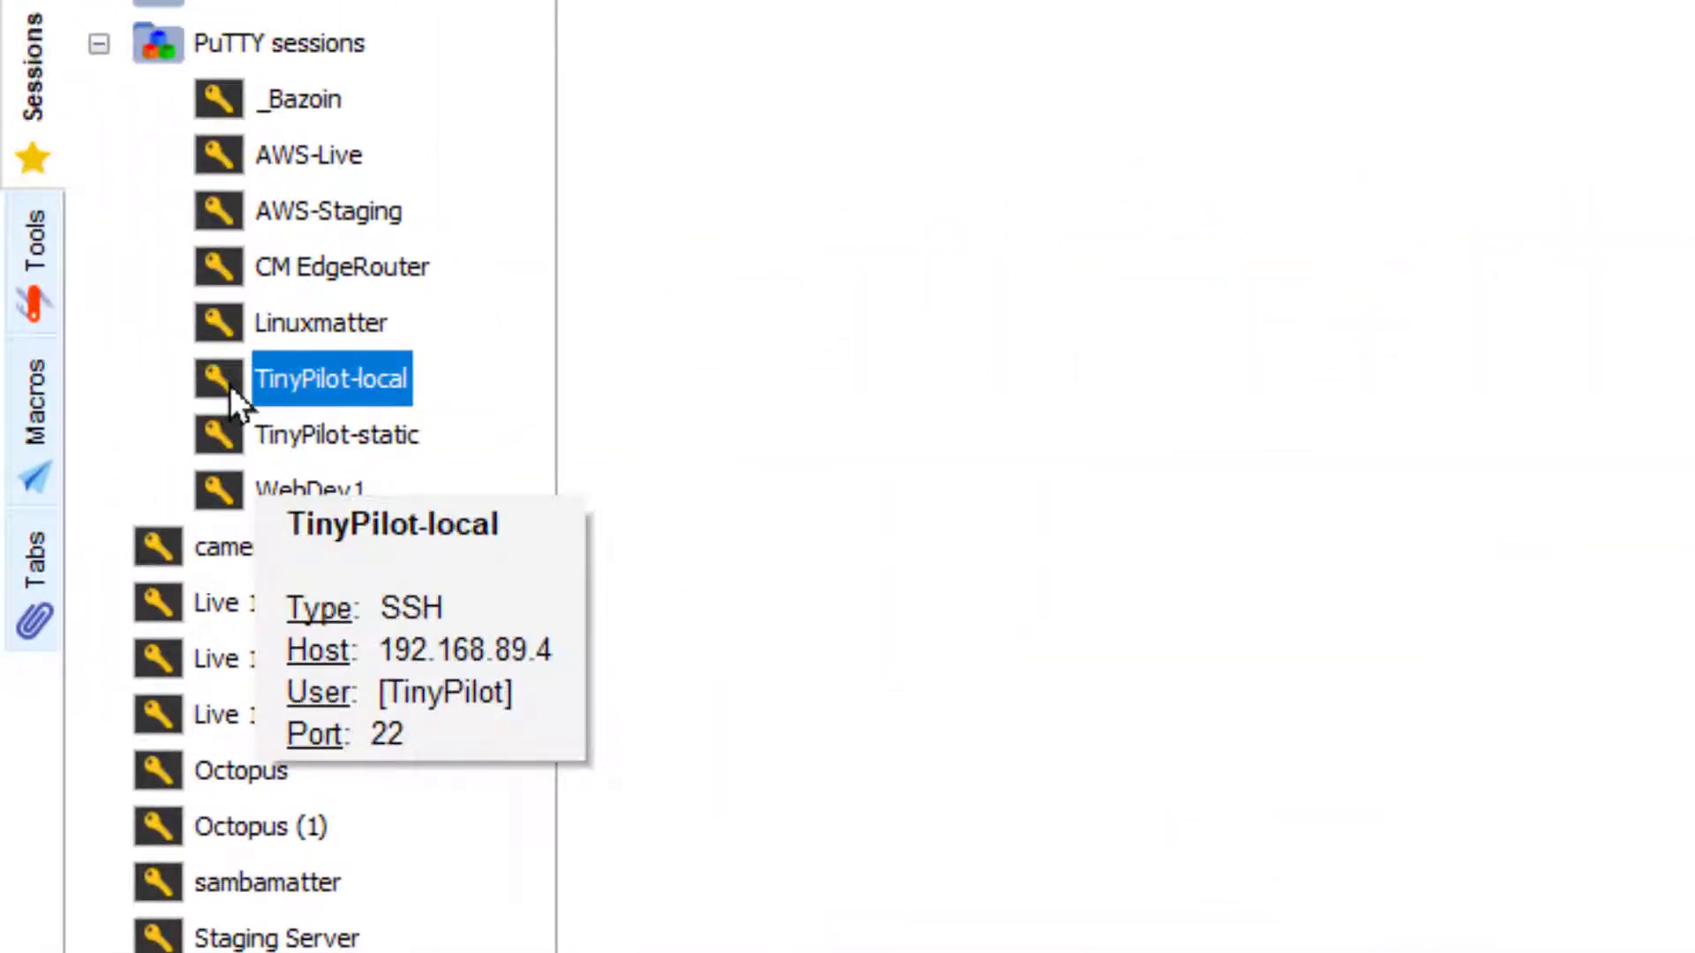
{"action": "double_click", "coordinate": [230, 385]}
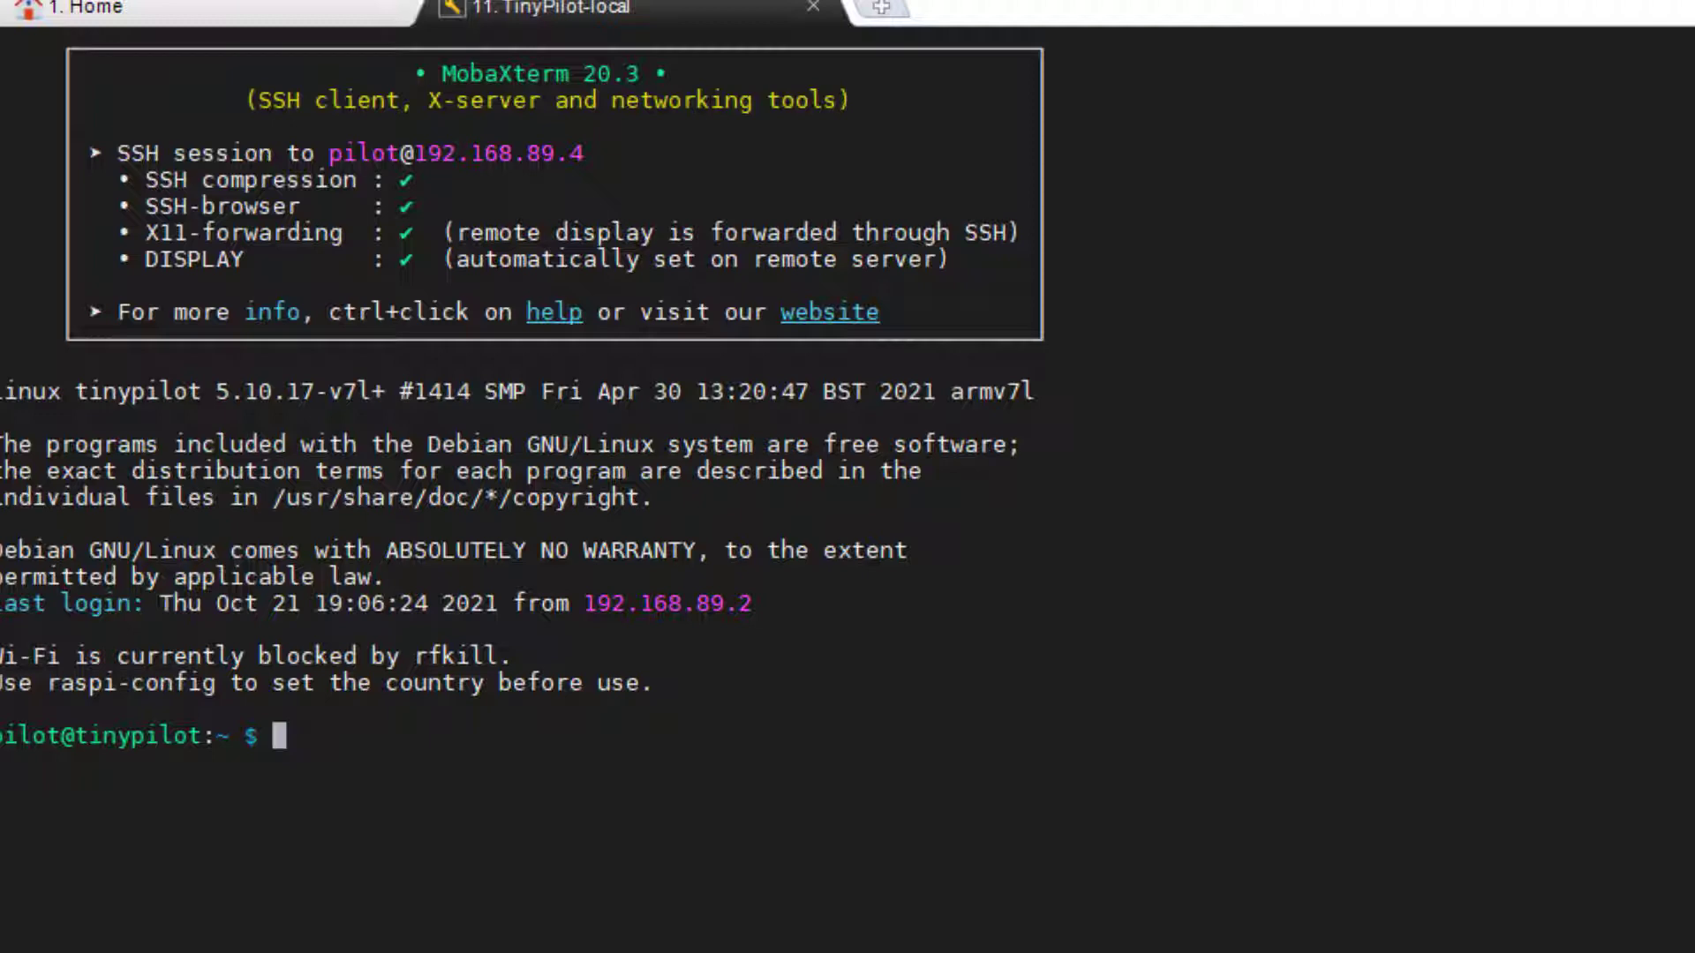
{"action": "type", "text": "ufw"}
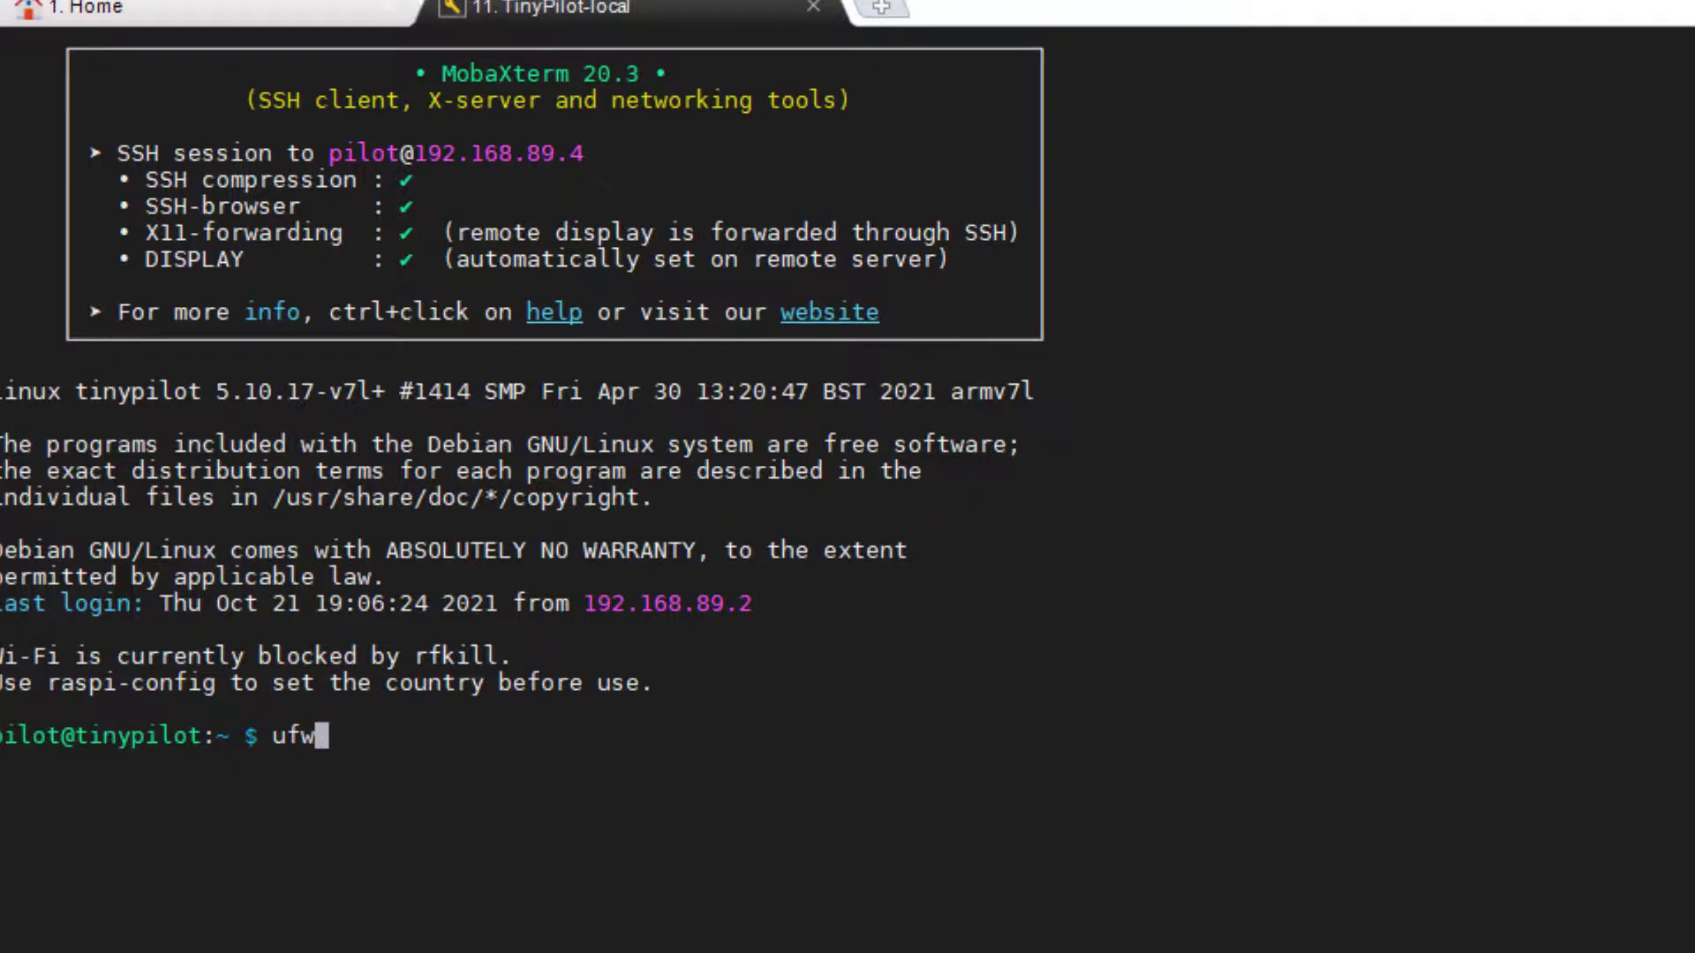
{"action": "key", "text": "ctrl+c"}
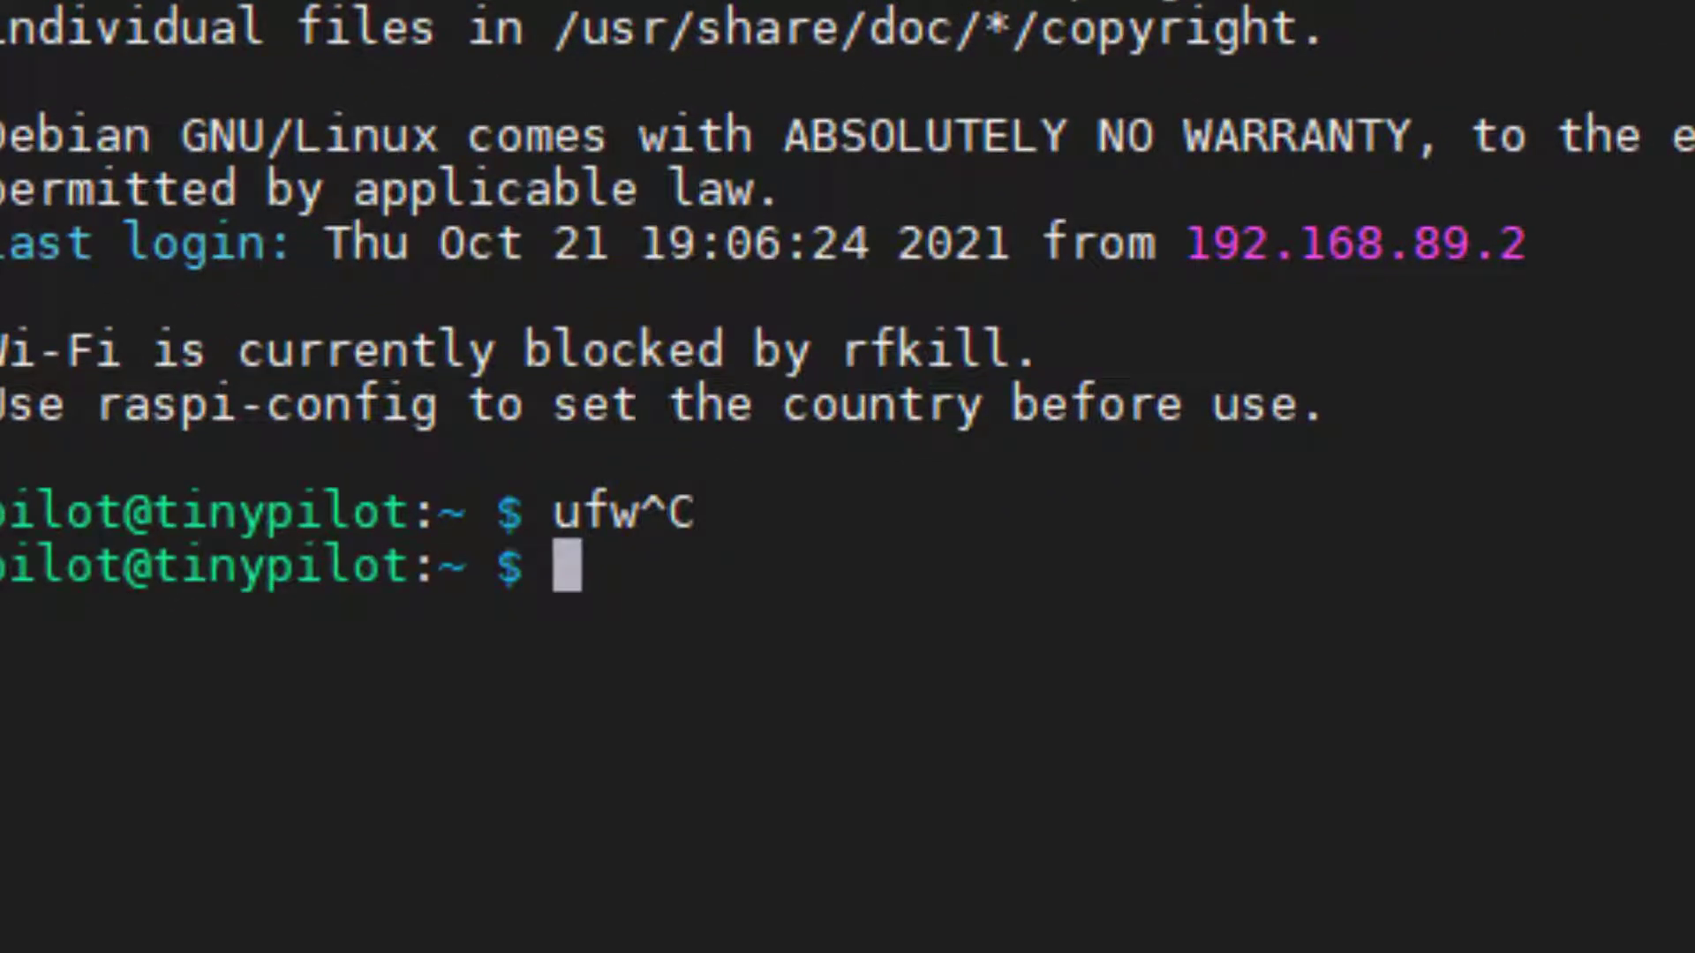
{"action": "type", "text": "sudo apt-get instal"}
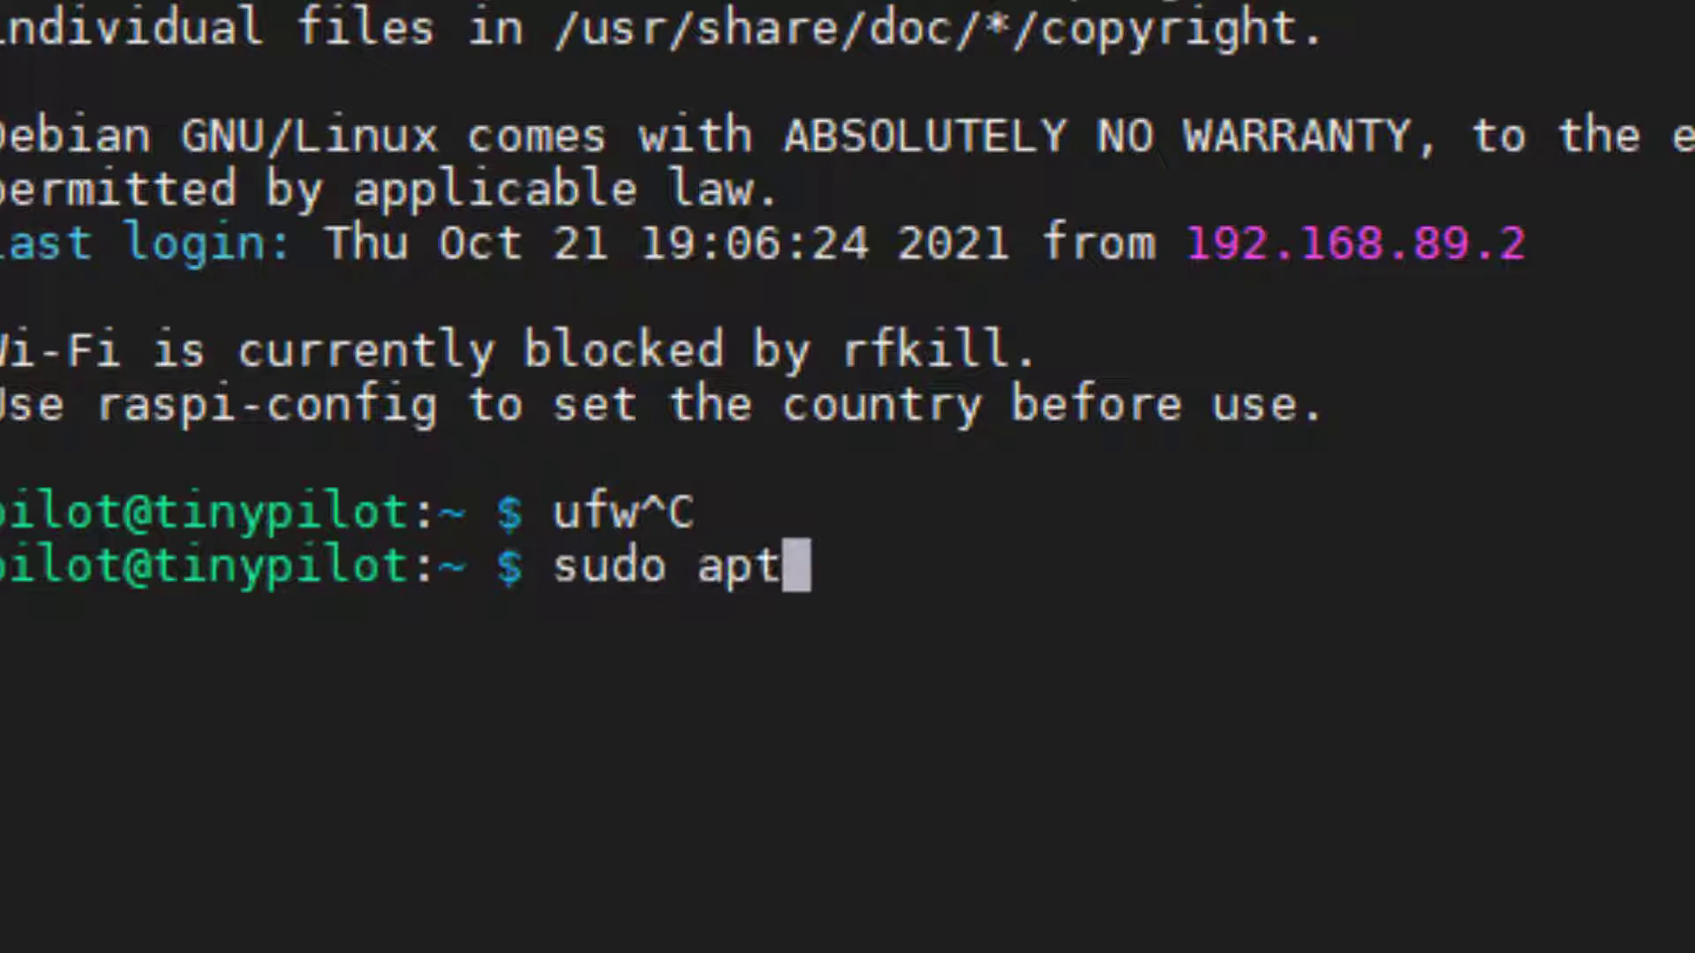
{"action": "type", "text": "l ufw"}
{"action": "key", "text": "Return"}
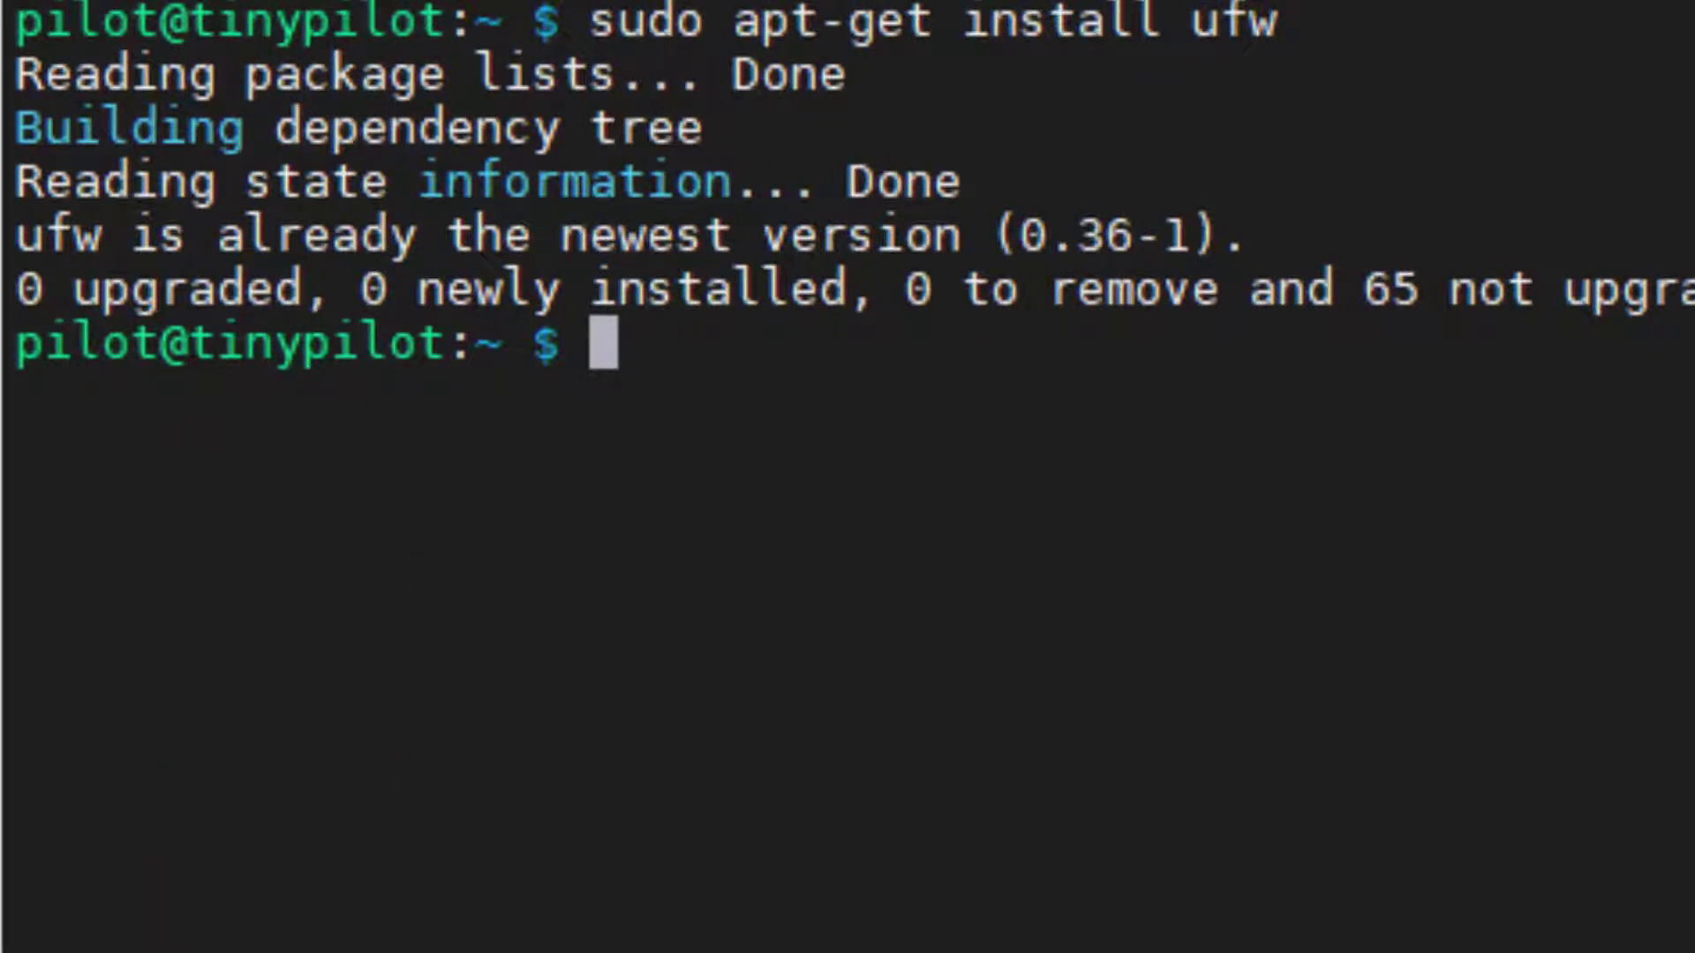
Enable the ufw firewall with sudo ufw enable, confirming with y.
{"action": "type", "text": "sudo ufw ena"}
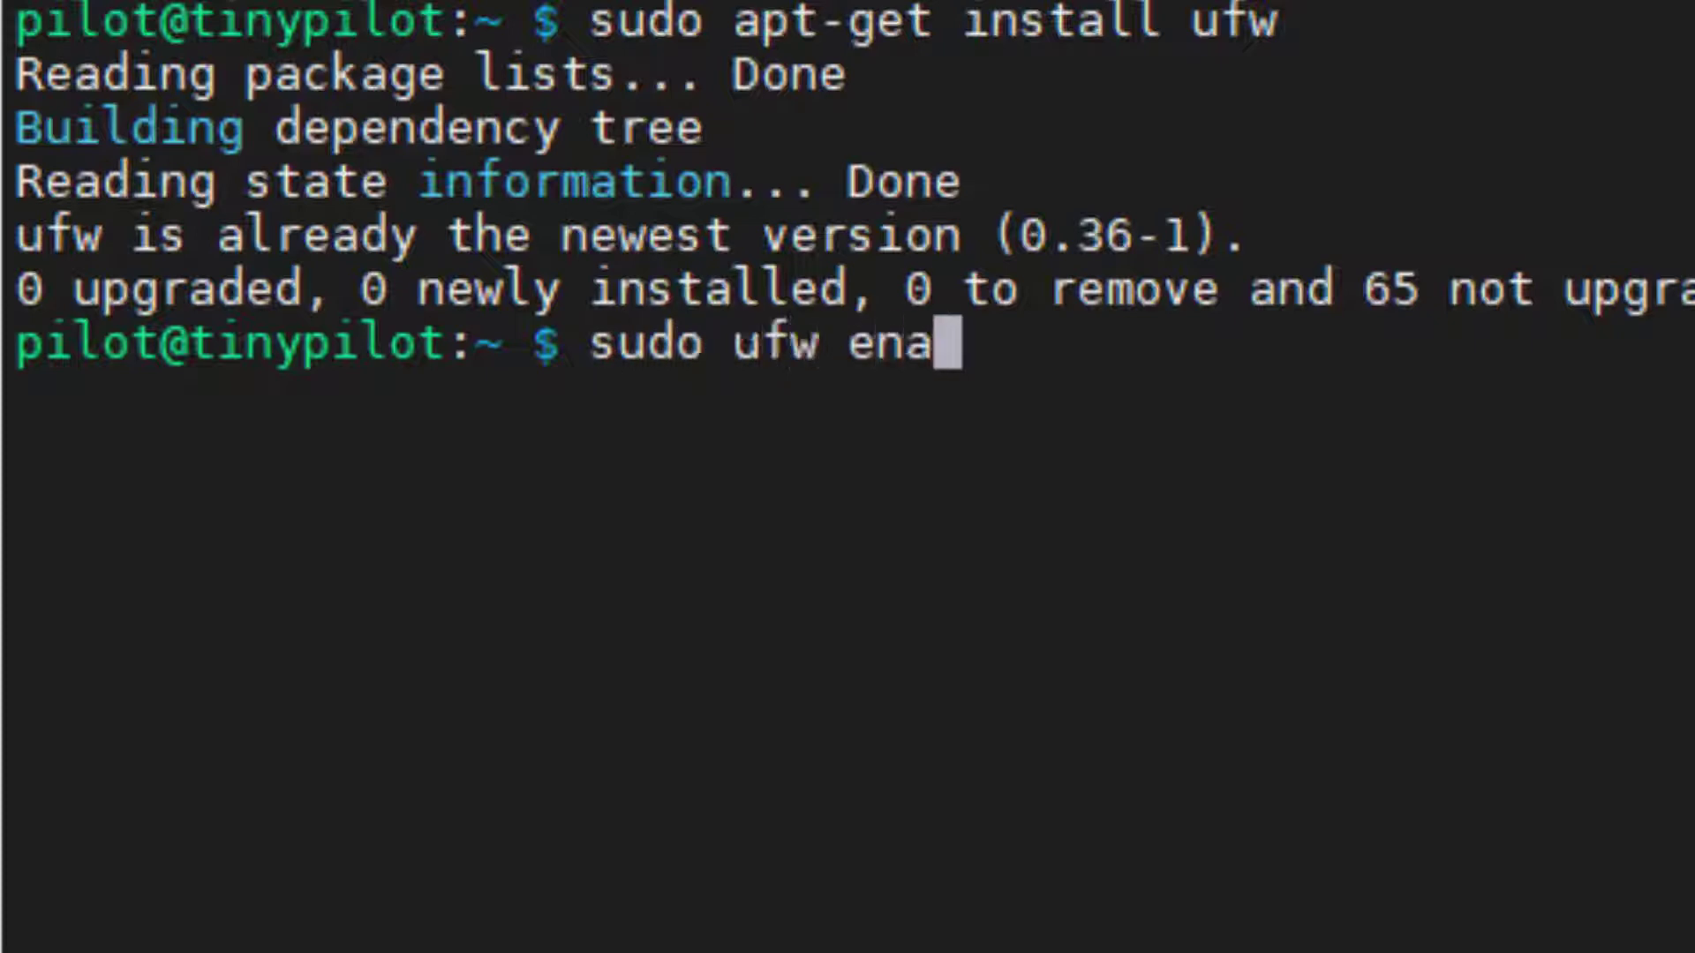
{"action": "type", "text": "ble"}
{"action": "key", "text": "Return"}
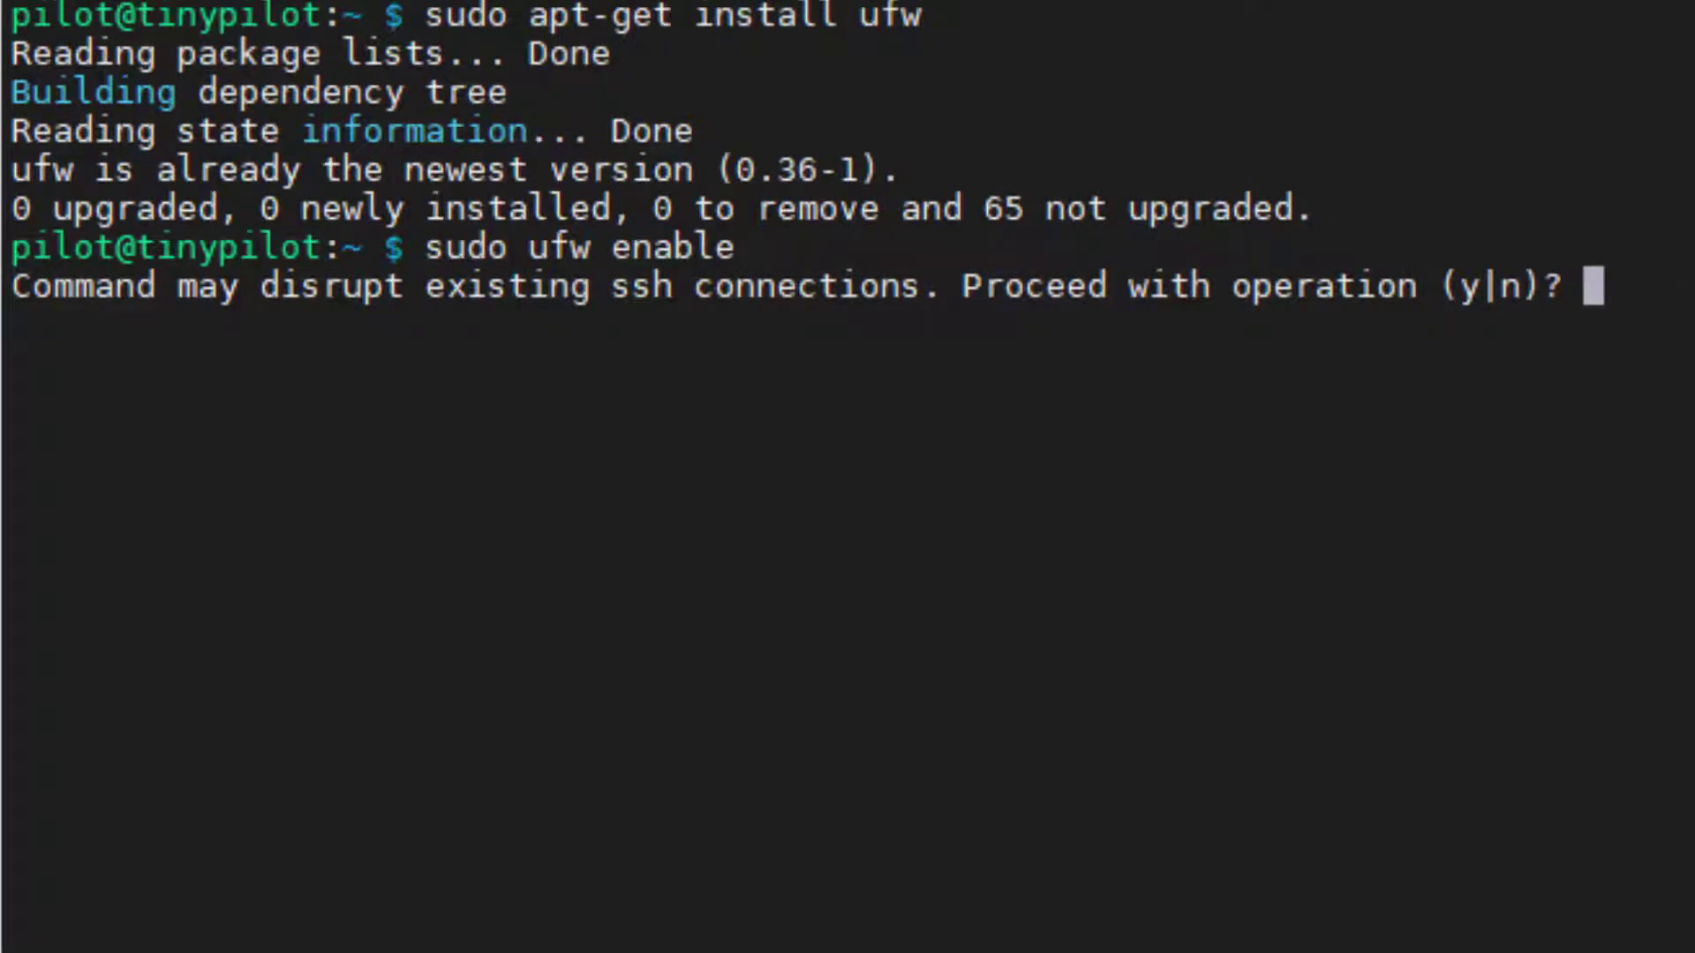
{"action": "type", "text": "y"}
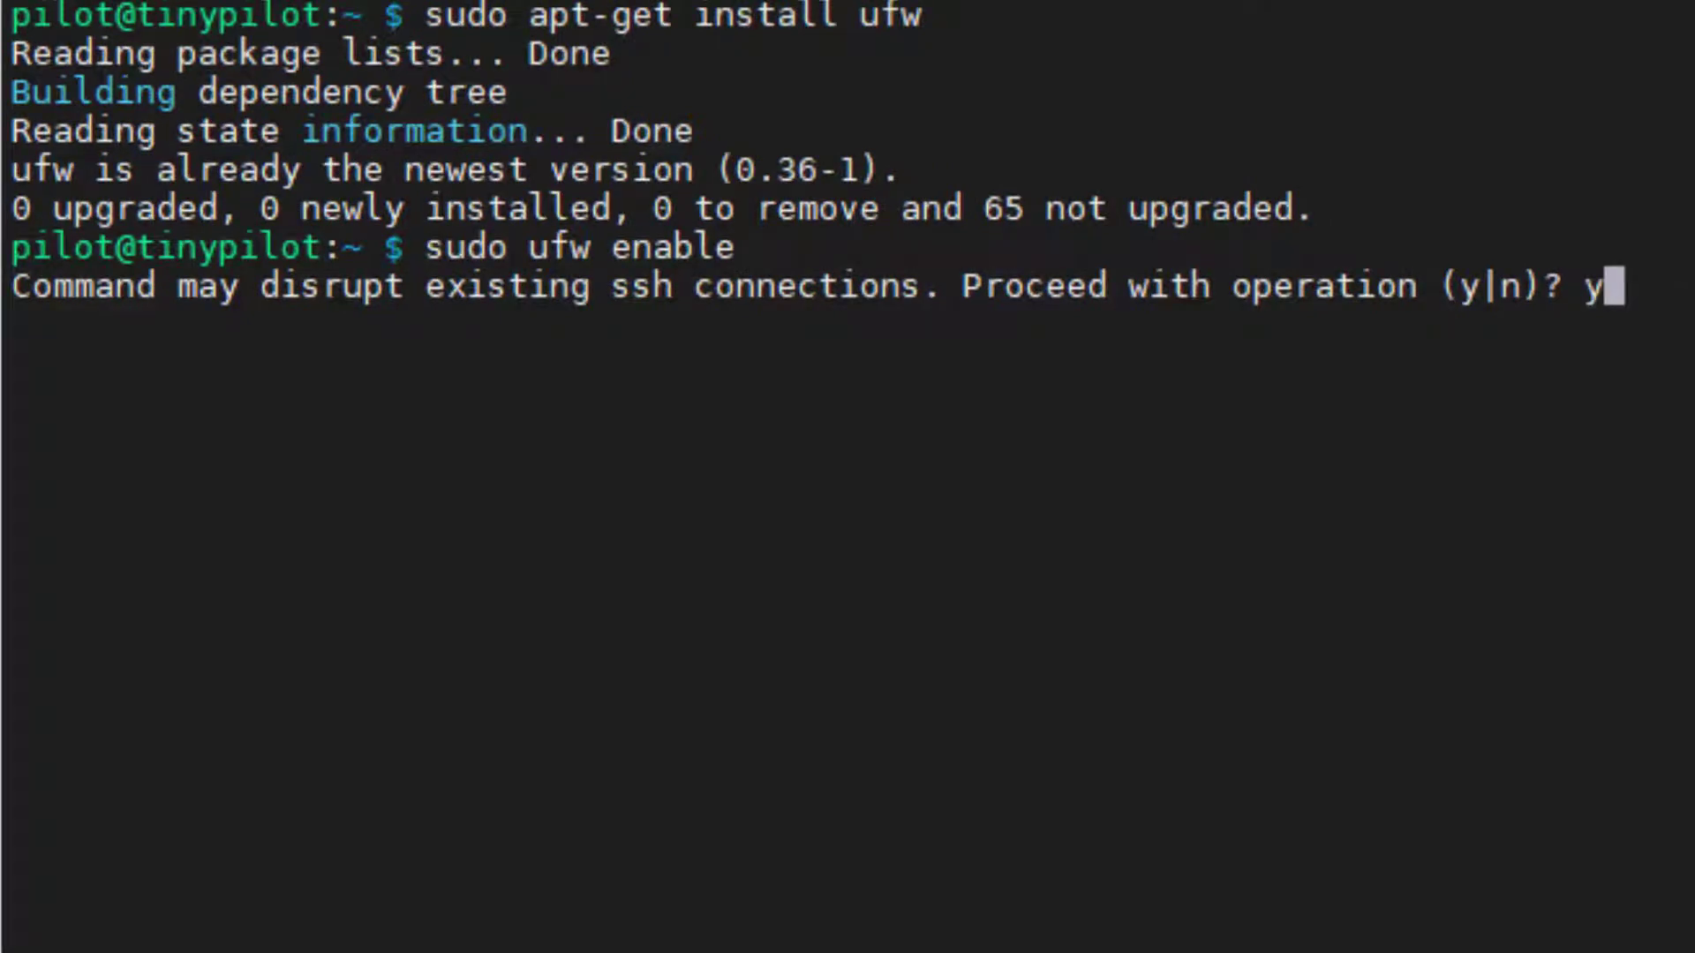
{"action": "key", "text": "Return"}
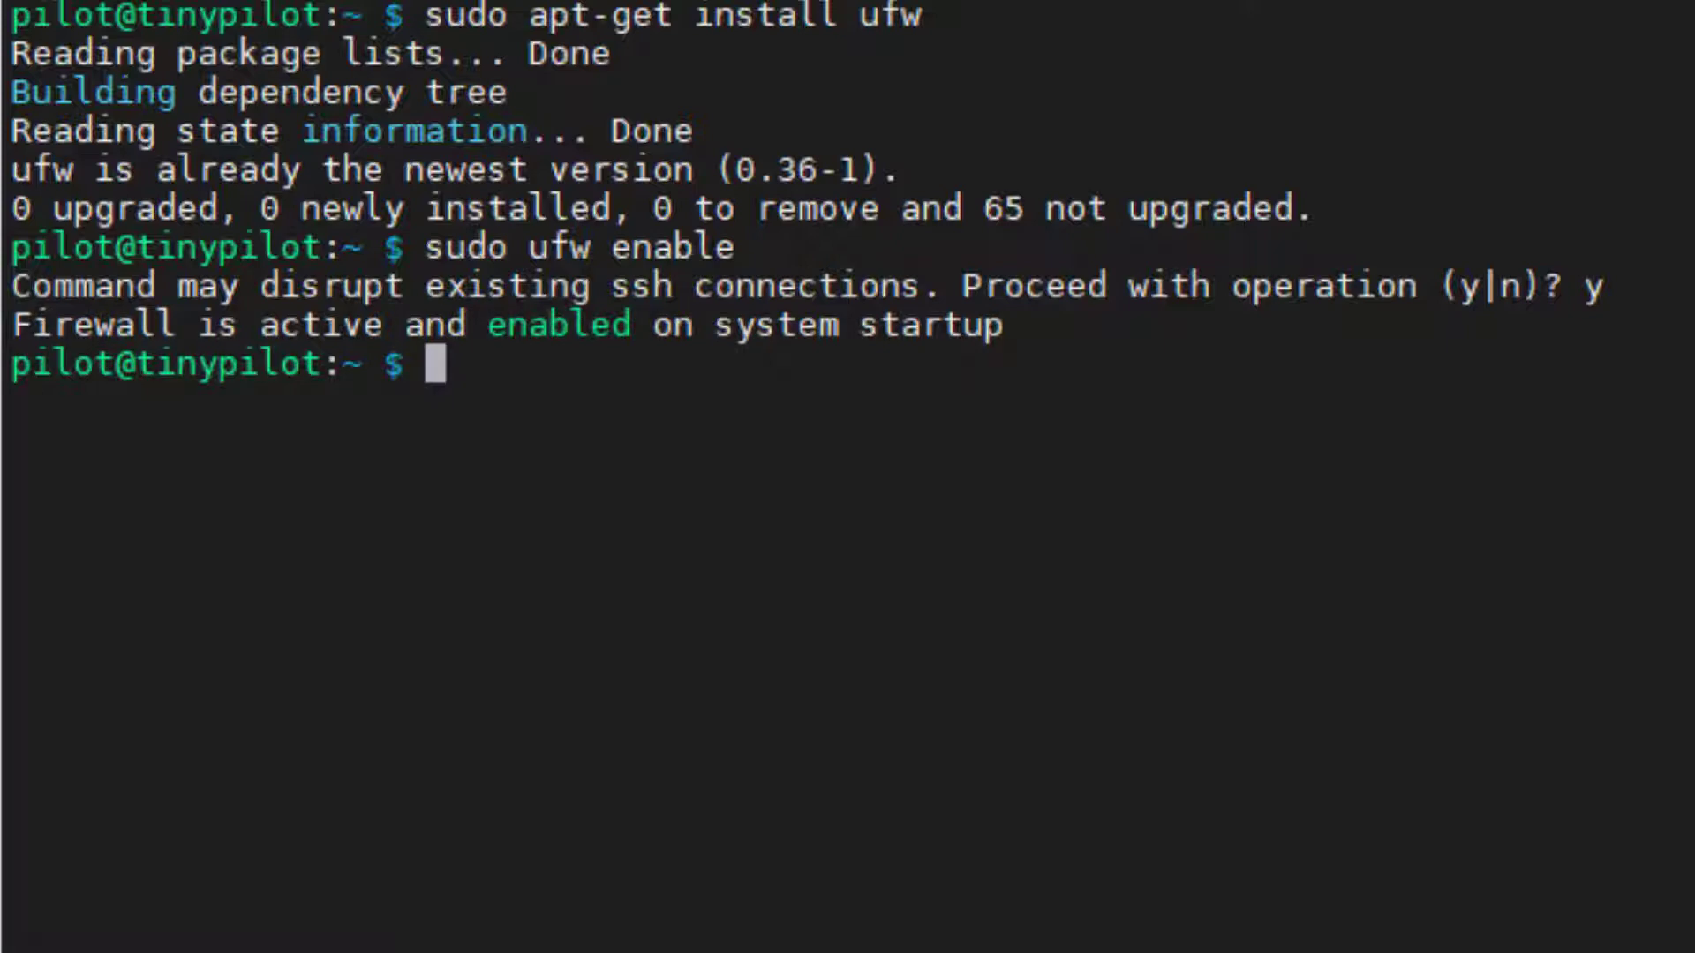
Run sudo ufw allow 1111 to open port 1111 in the firewall.
{"action": "type", "text": "sudo ufw "}
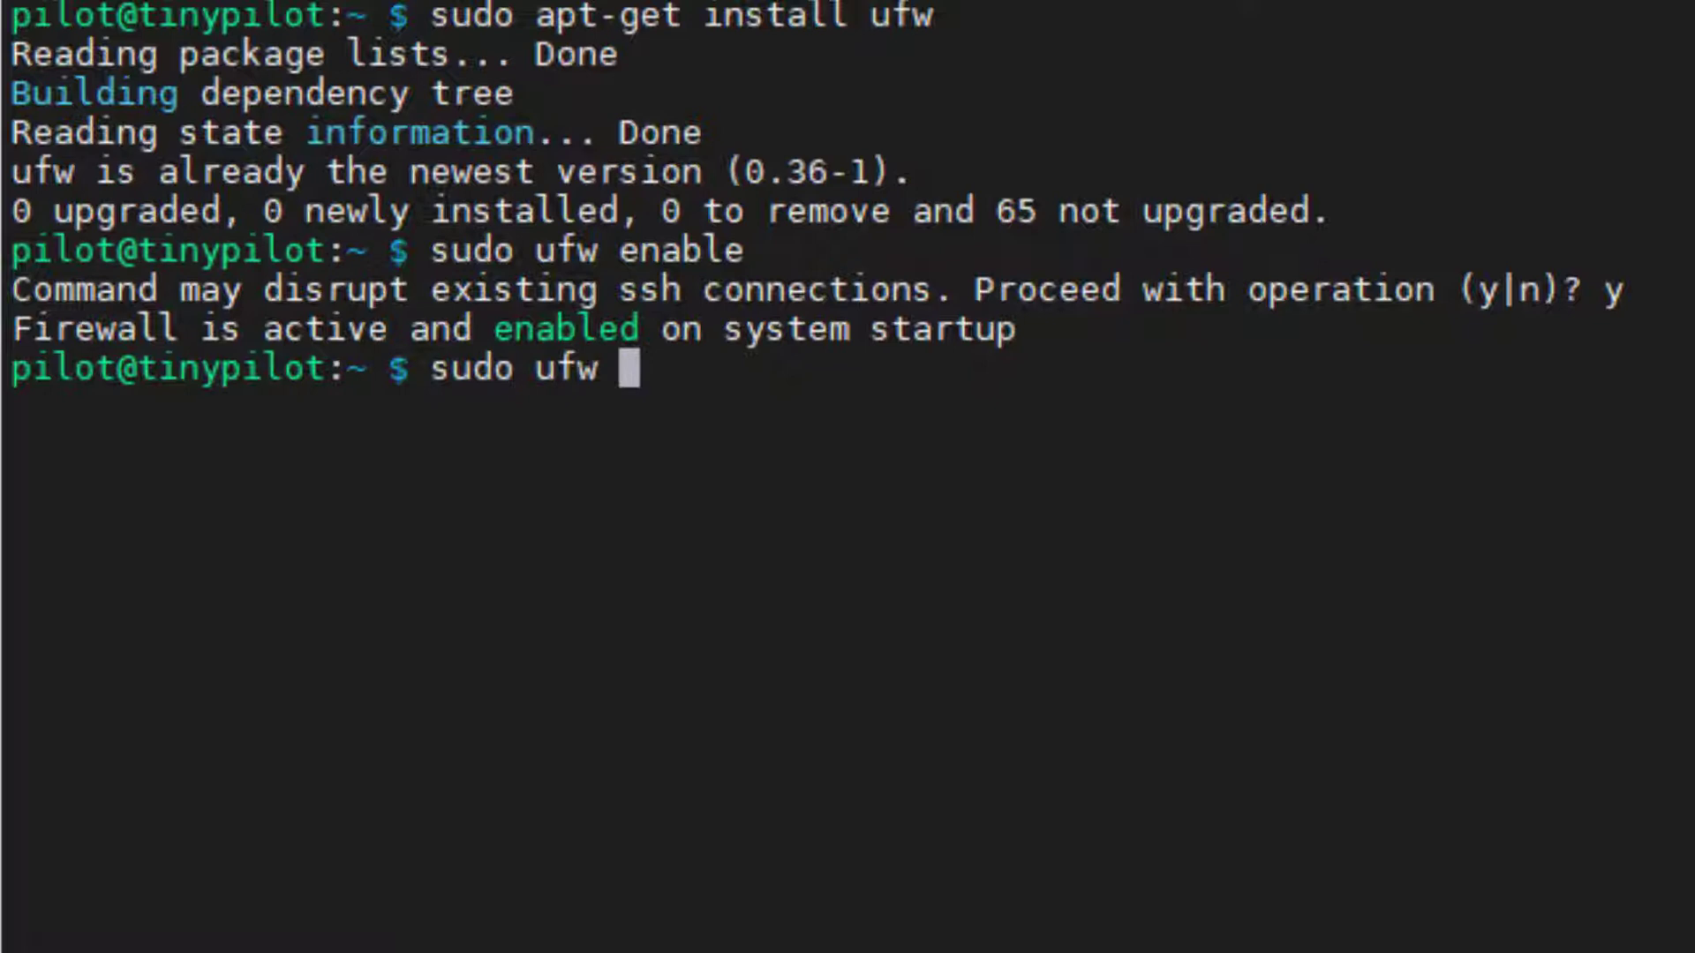
{"action": "type", "text": "allow 11"}
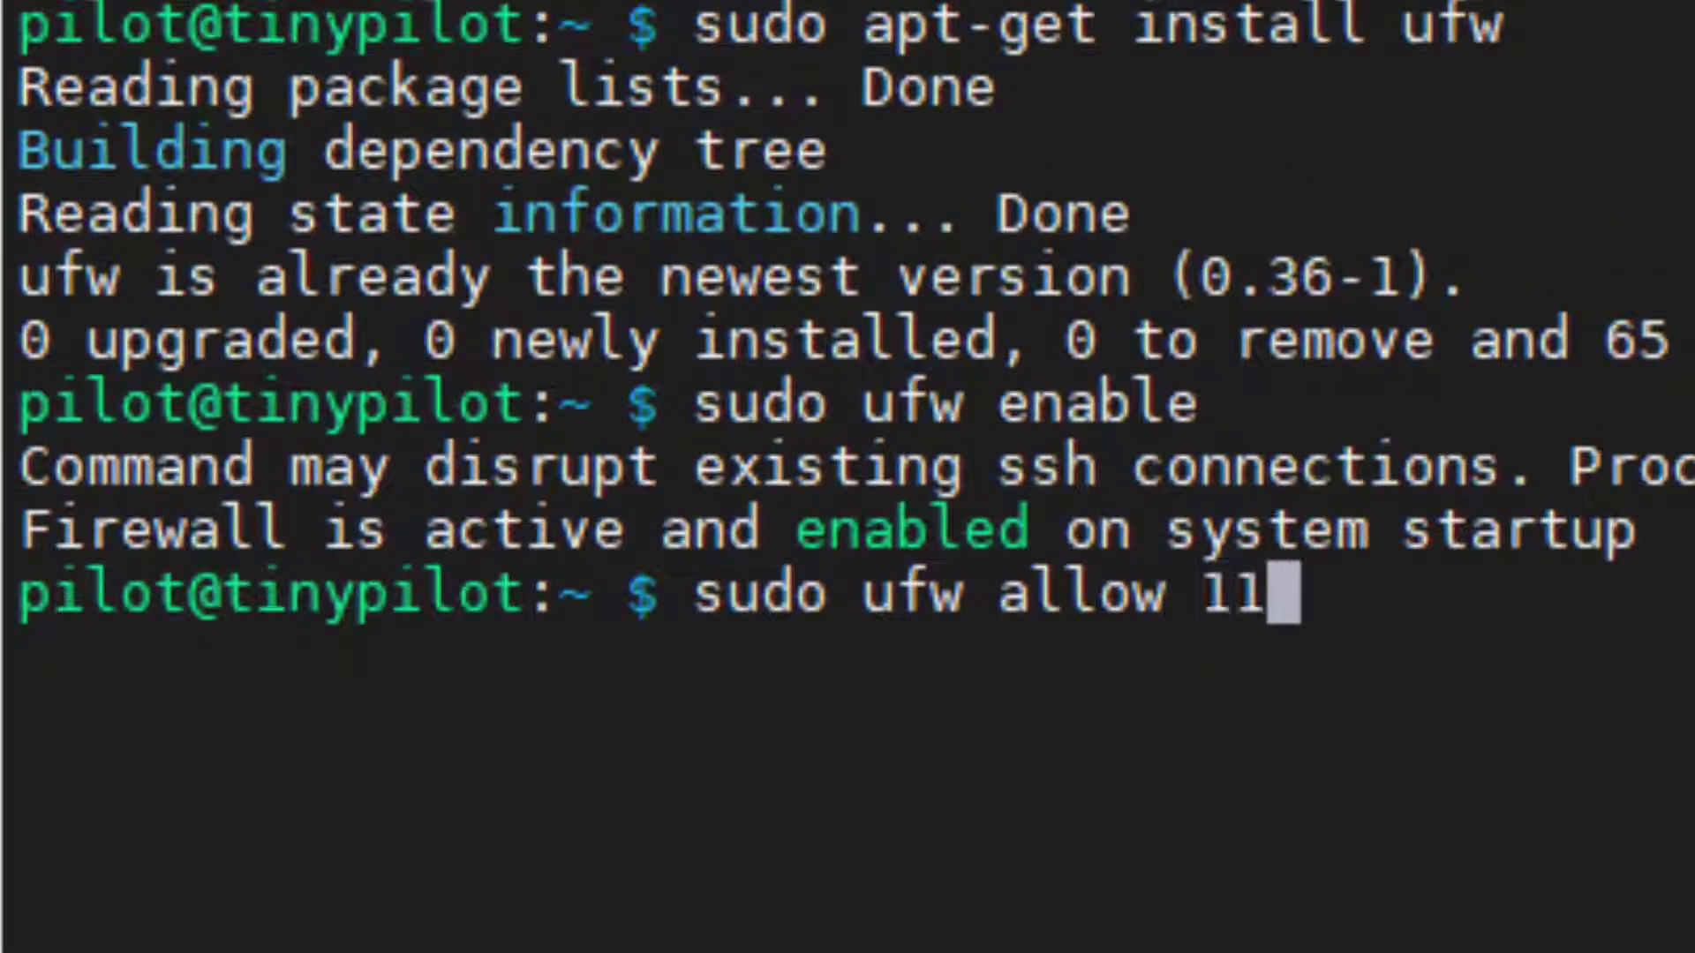
{"action": "type", "text": "11"}
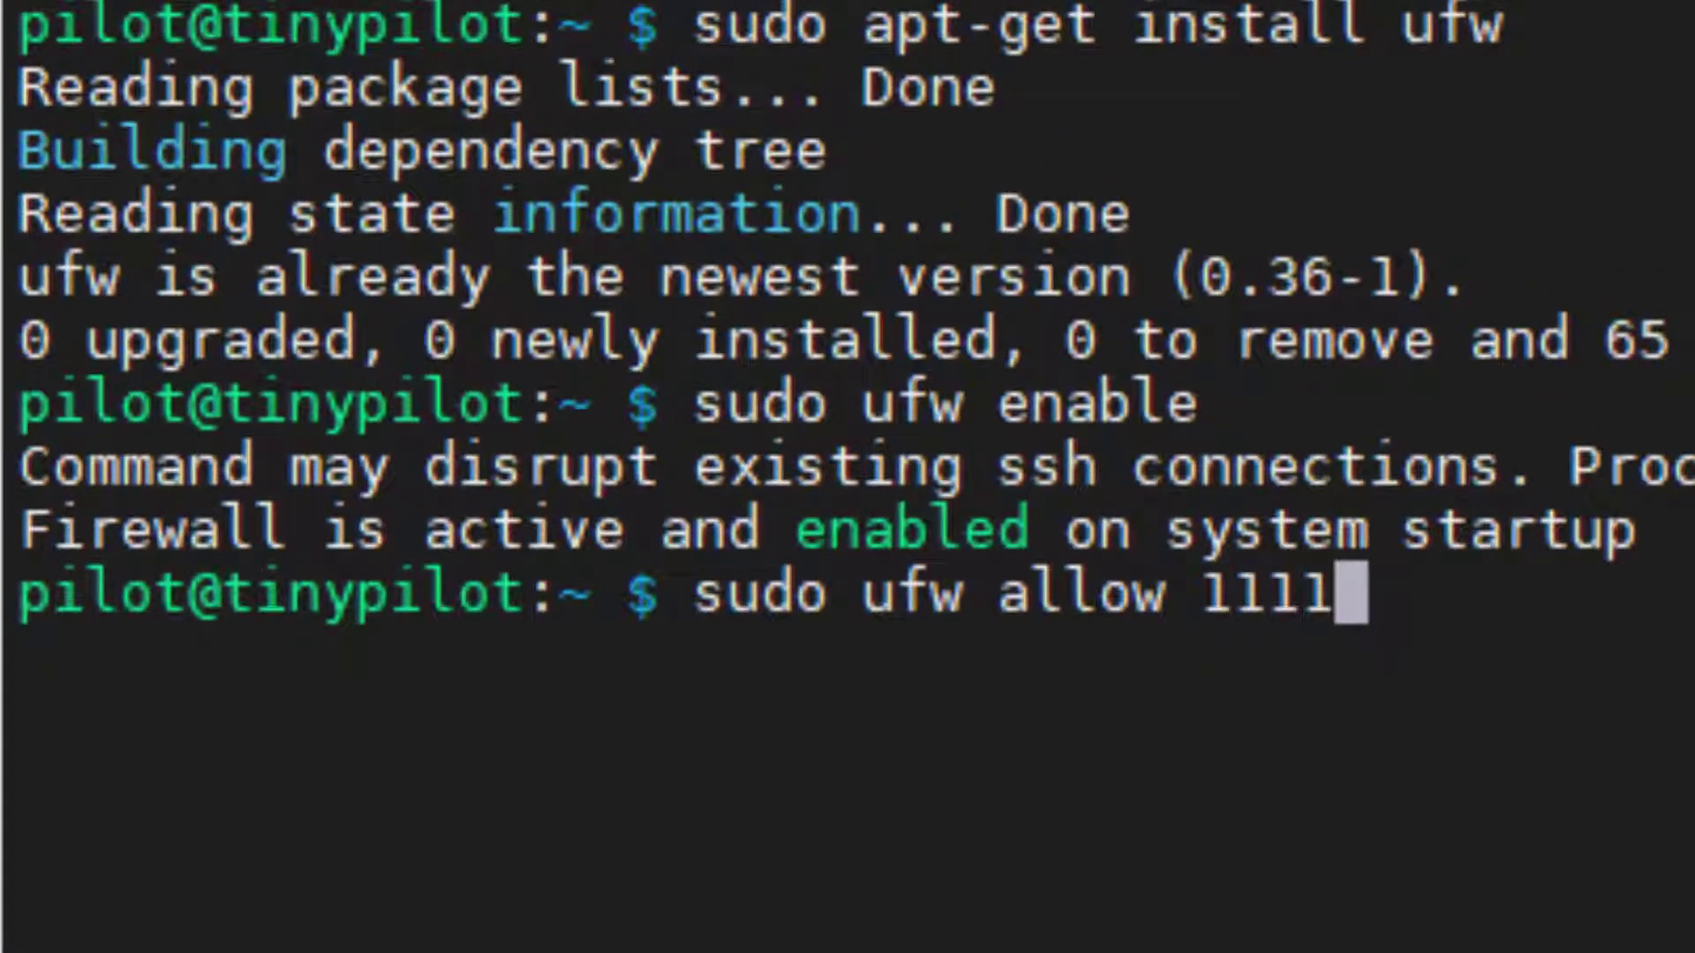
{"action": "key", "text": "Return"}
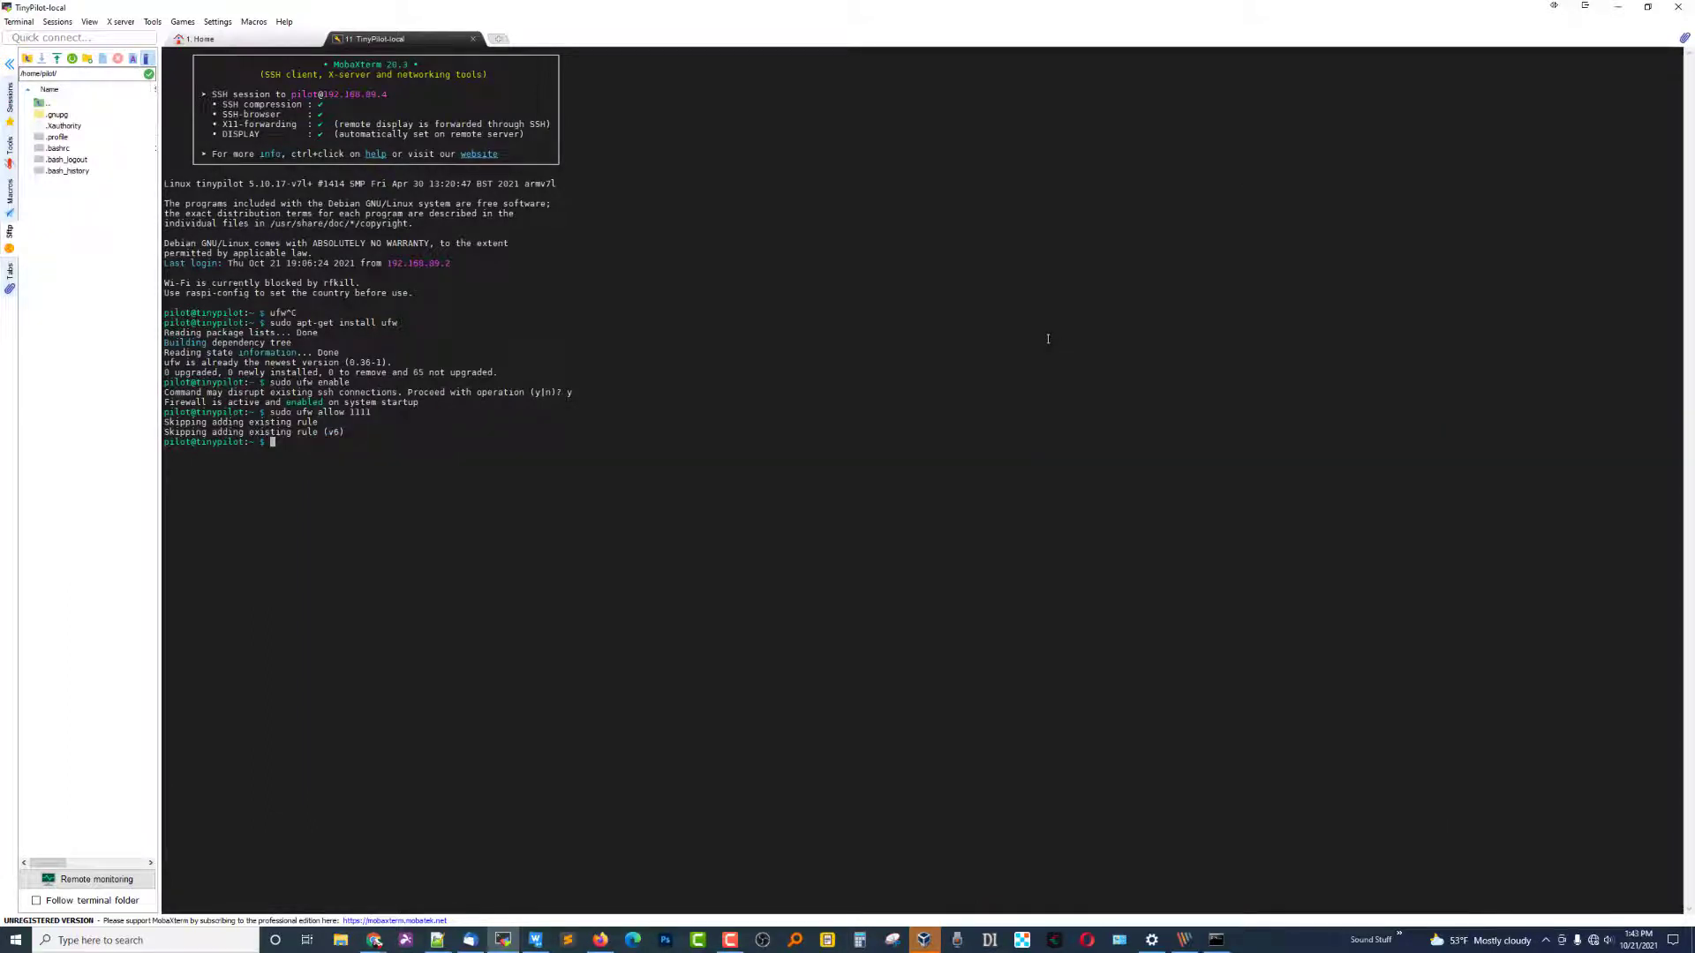
Clear the terminal and list all iptables rules with sudo iptables -S.
{"action": "key", "text": "ctrl+l"}
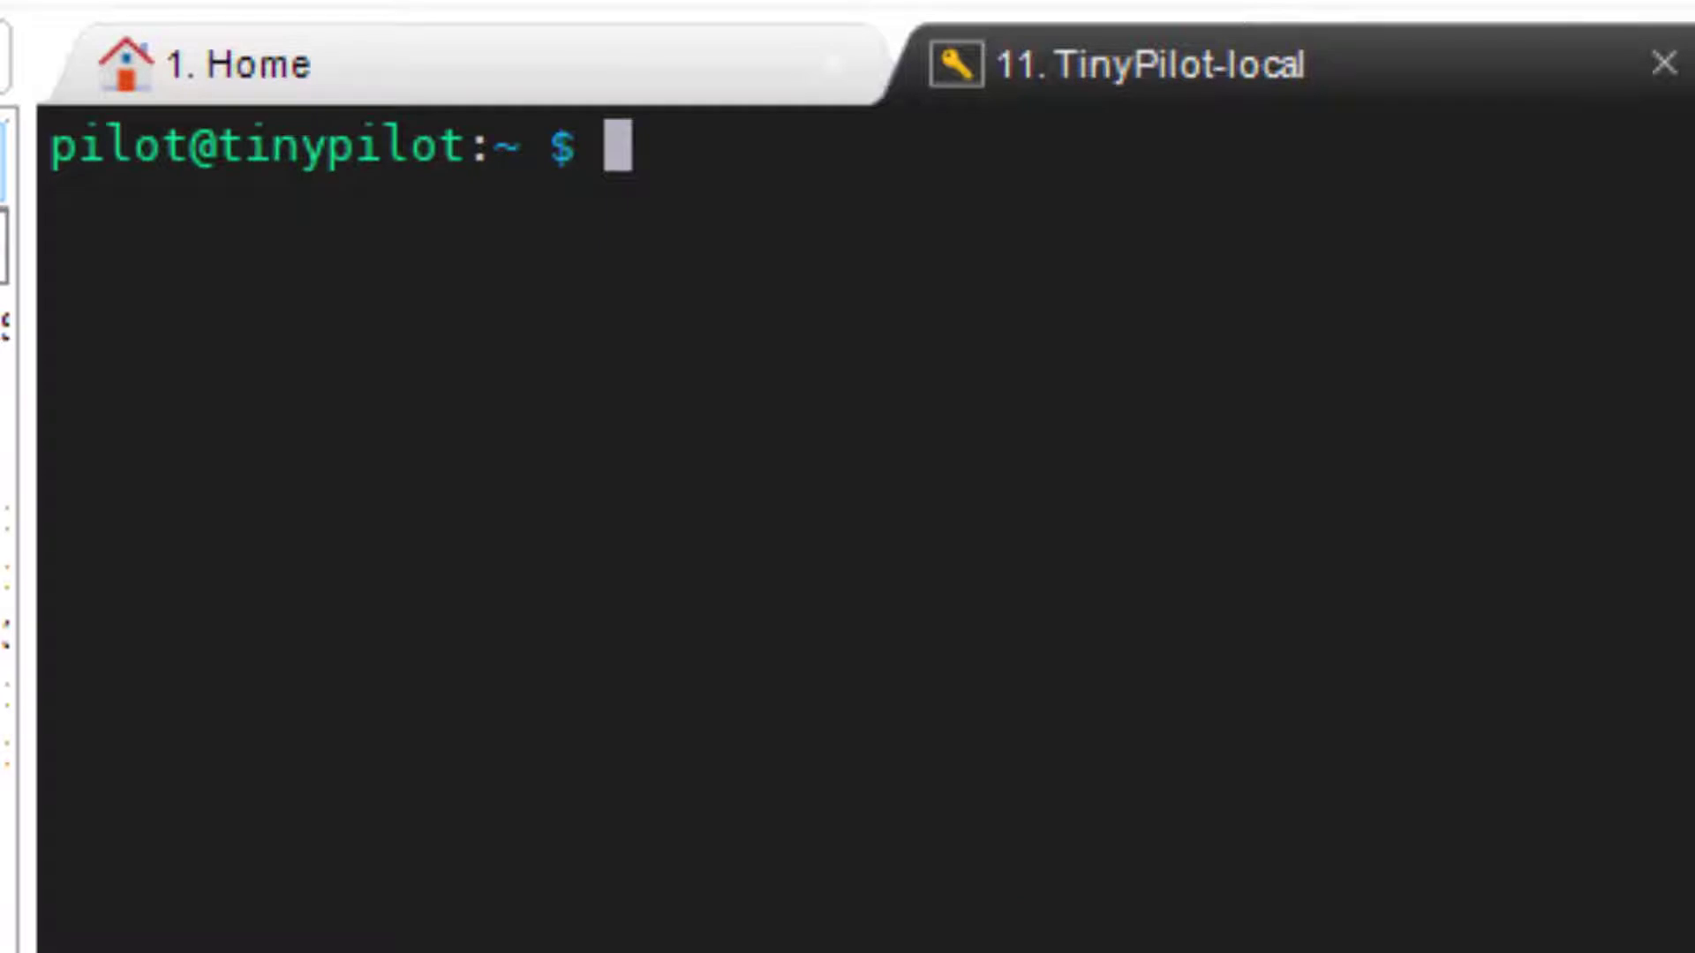
{"action": "type", "text": "clear"}
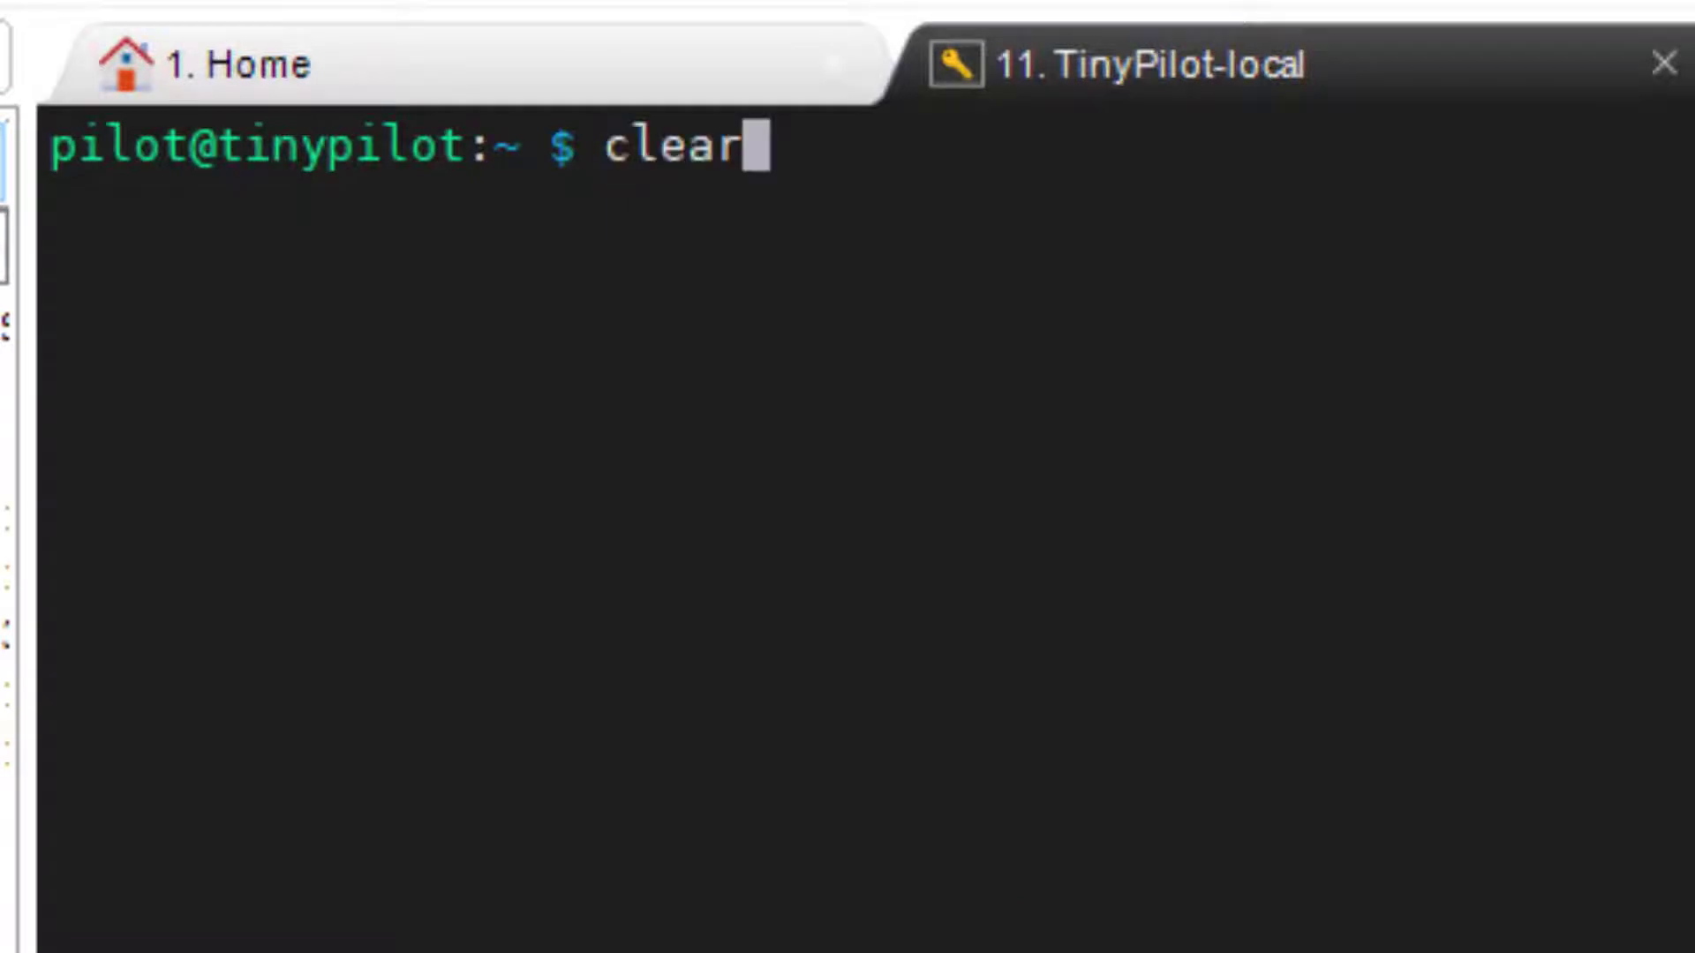
{"action": "type", "text": "clear"}
{"action": "key", "text": "ctrl+u"}
{"action": "type", "text": "sudo iptables -S"}
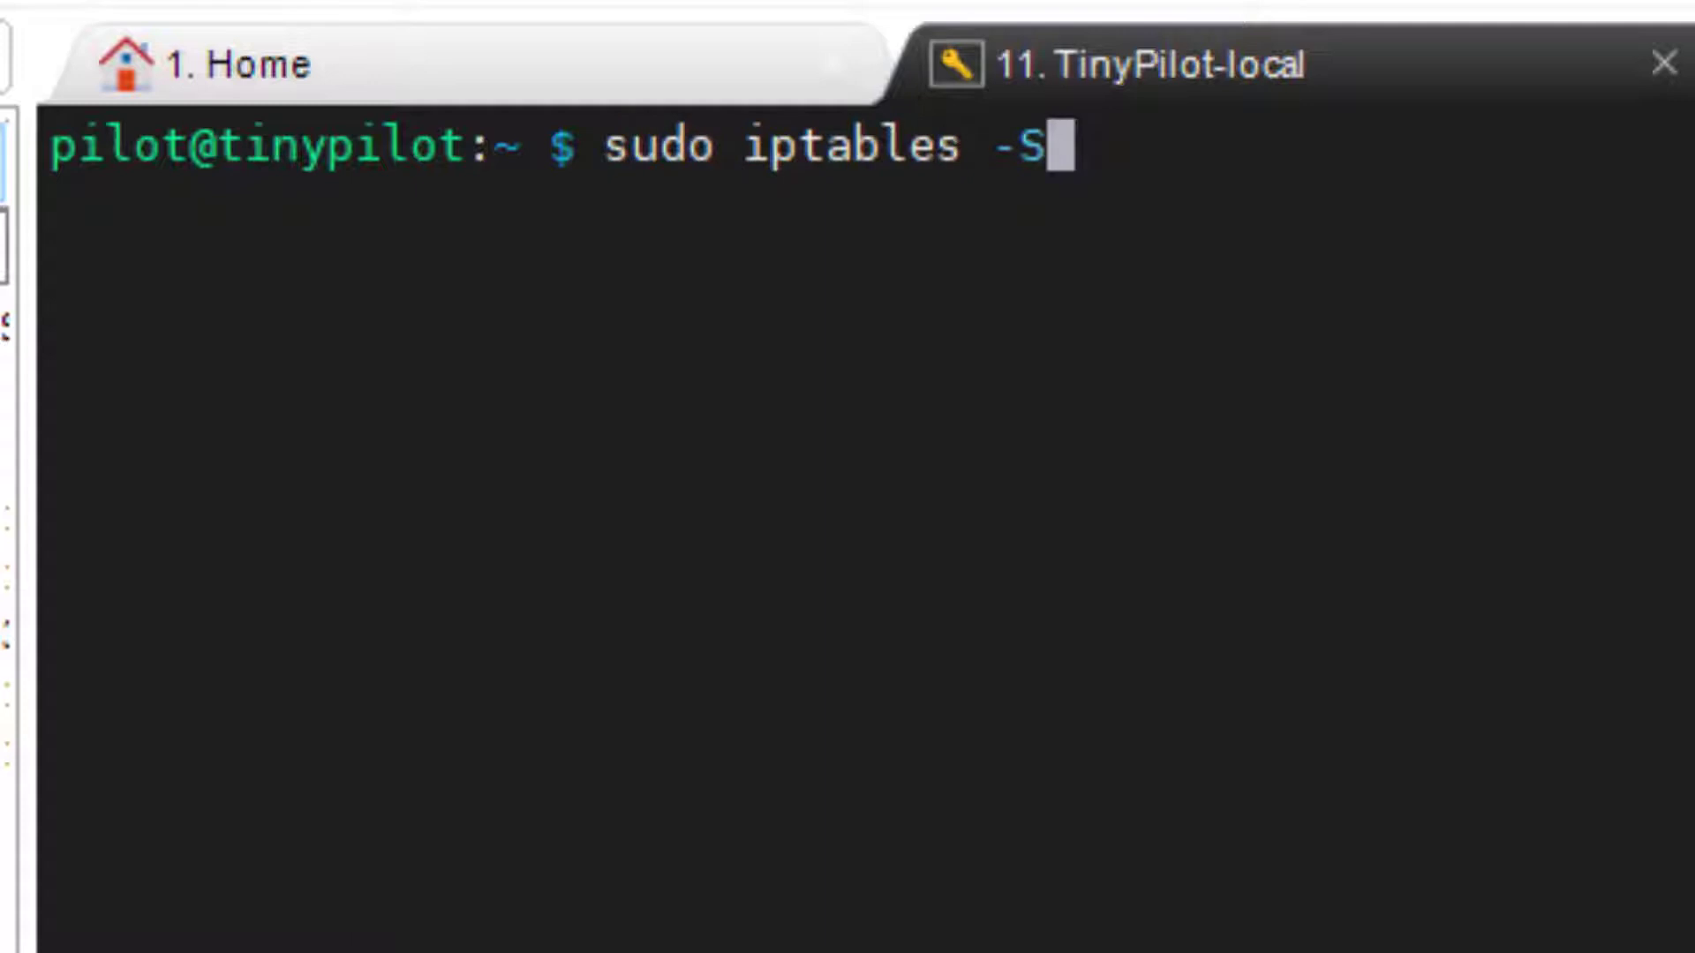
{"action": "key", "text": "Return"}
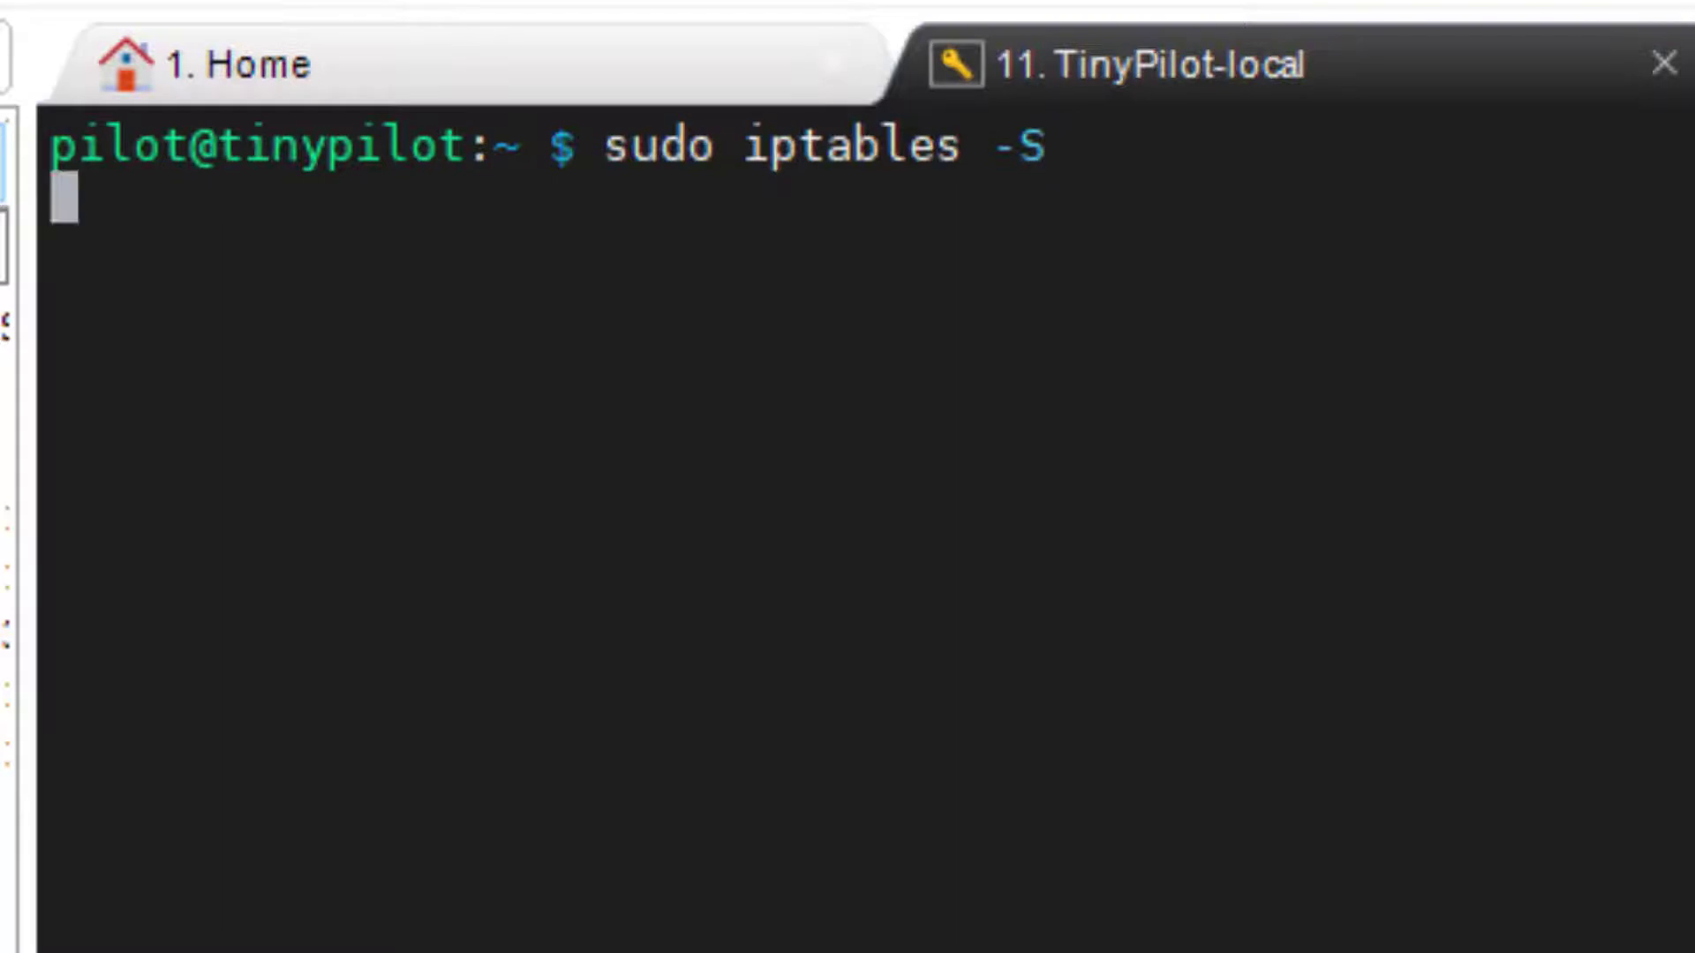
Review the INPUT DROP policy and the ACCEPT rules for ports 1111 and 22.
{"action": "scroll", "coordinate": [864, 530], "scroll_direction": "up", "scroll_amount": 12}
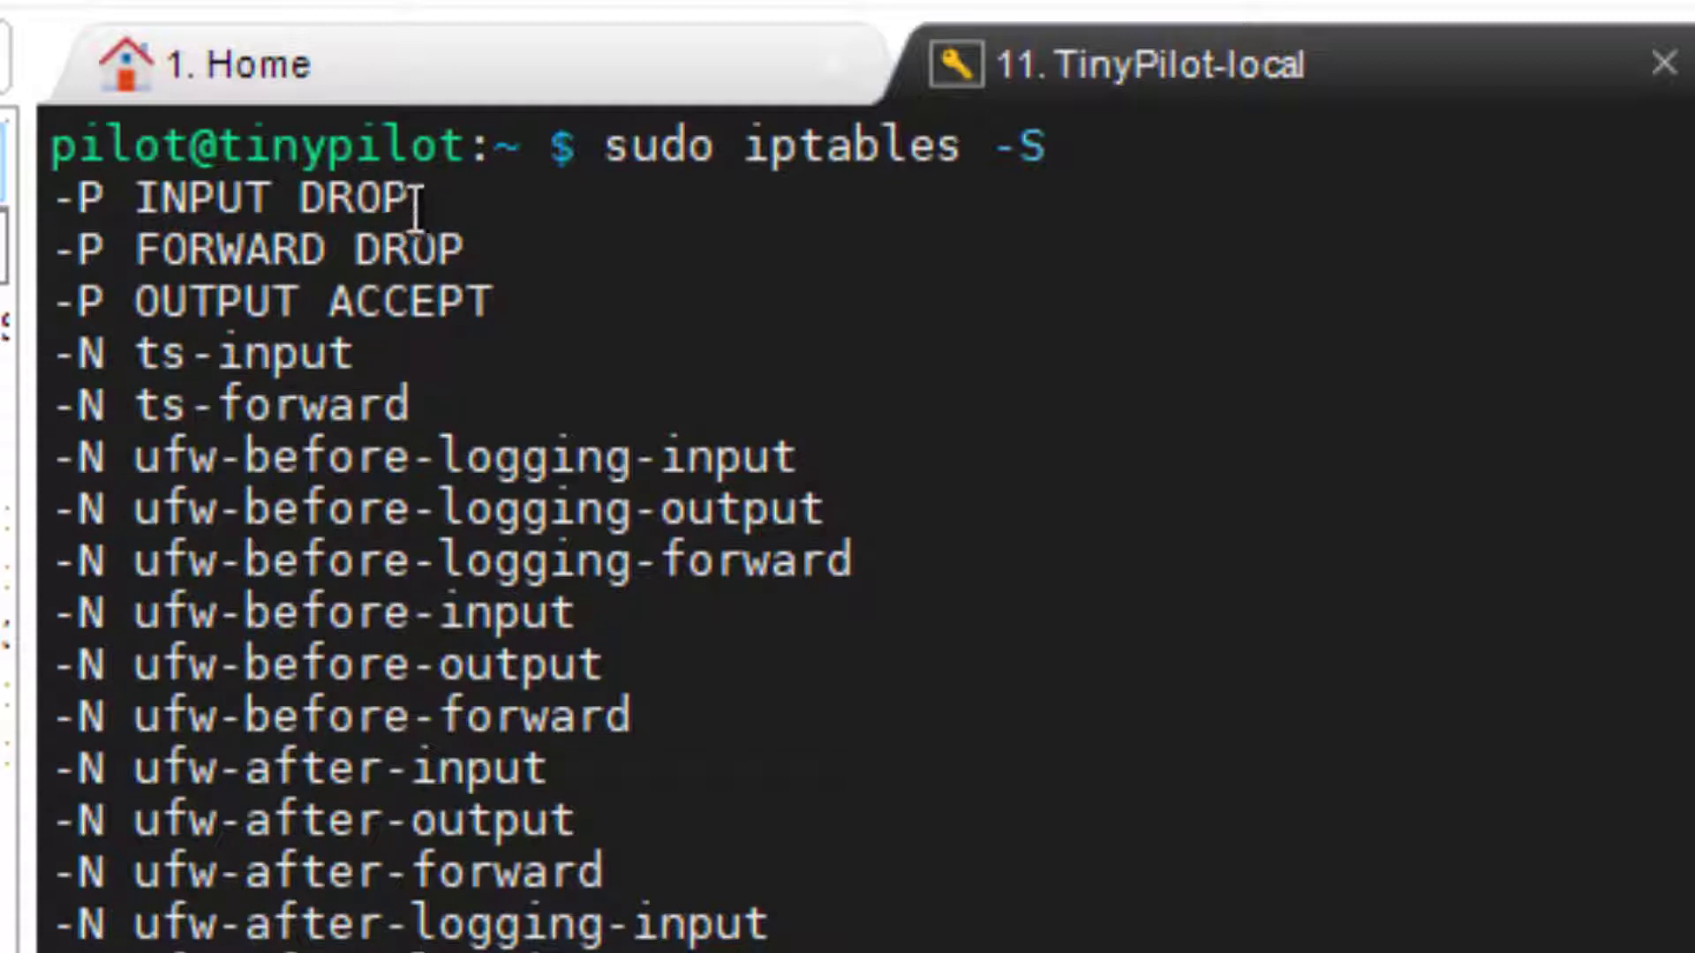
{"action": "left_click_drag", "start_coordinate": [409, 220], "coordinate": [332, 219]}
{"action": "left_click", "coordinate": [512, 286]}
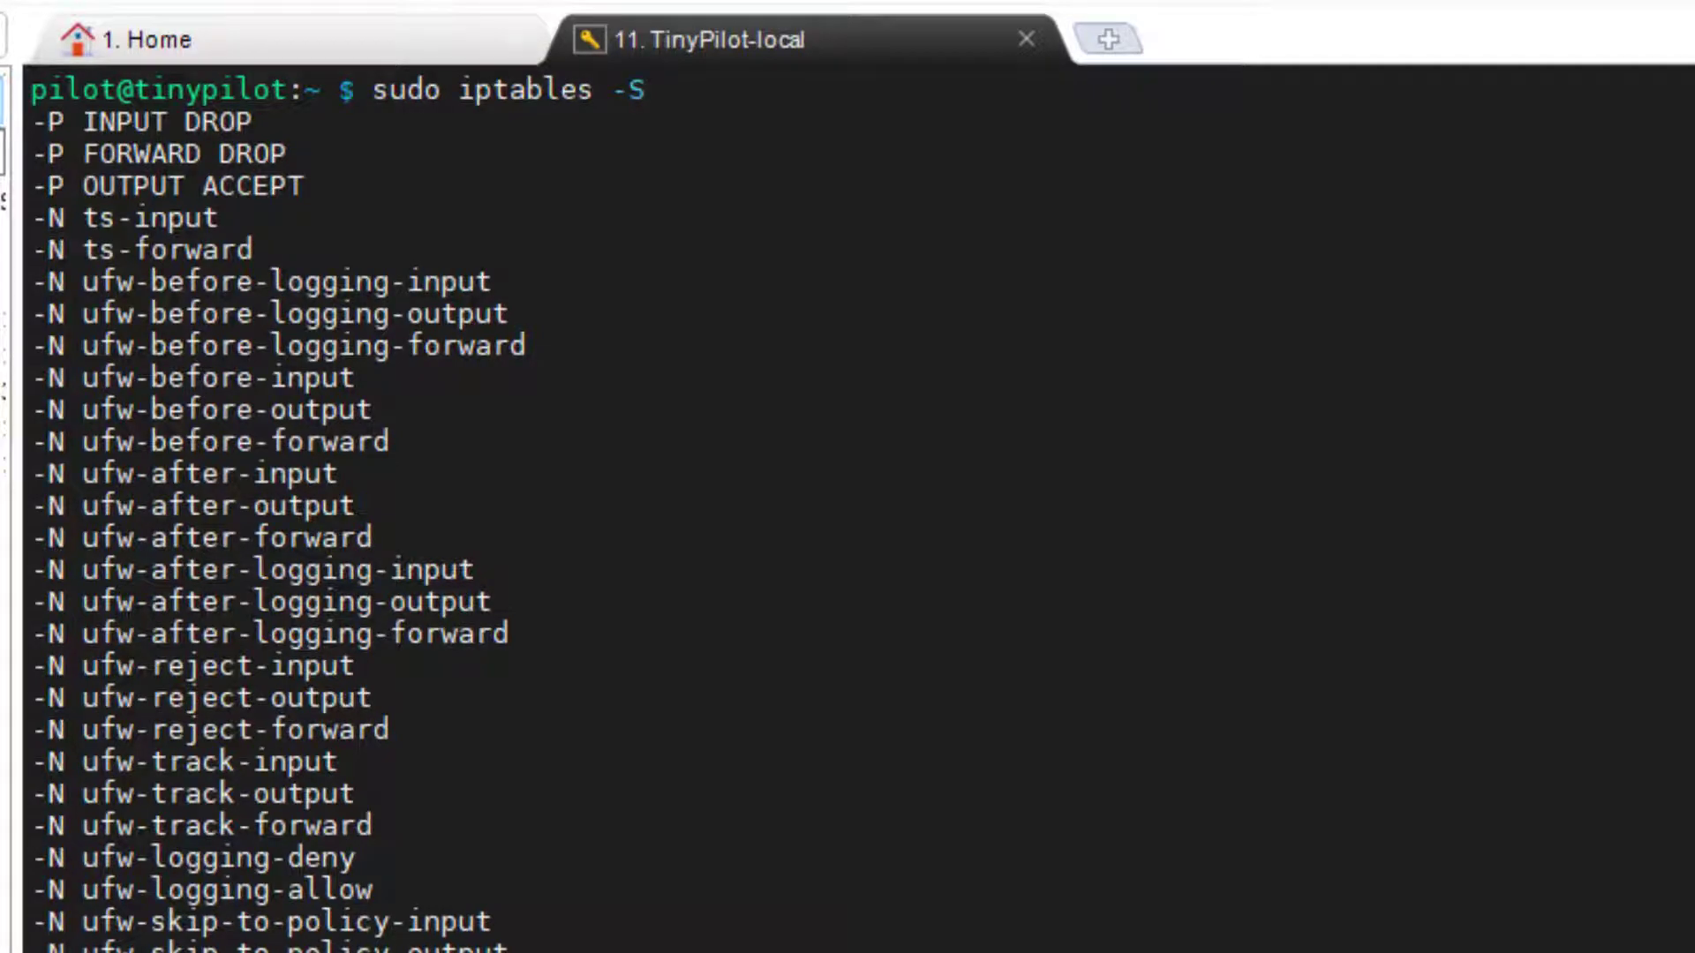
{"action": "scroll", "coordinate": [847, 512], "scroll_direction": "down", "scroll_amount": 11}
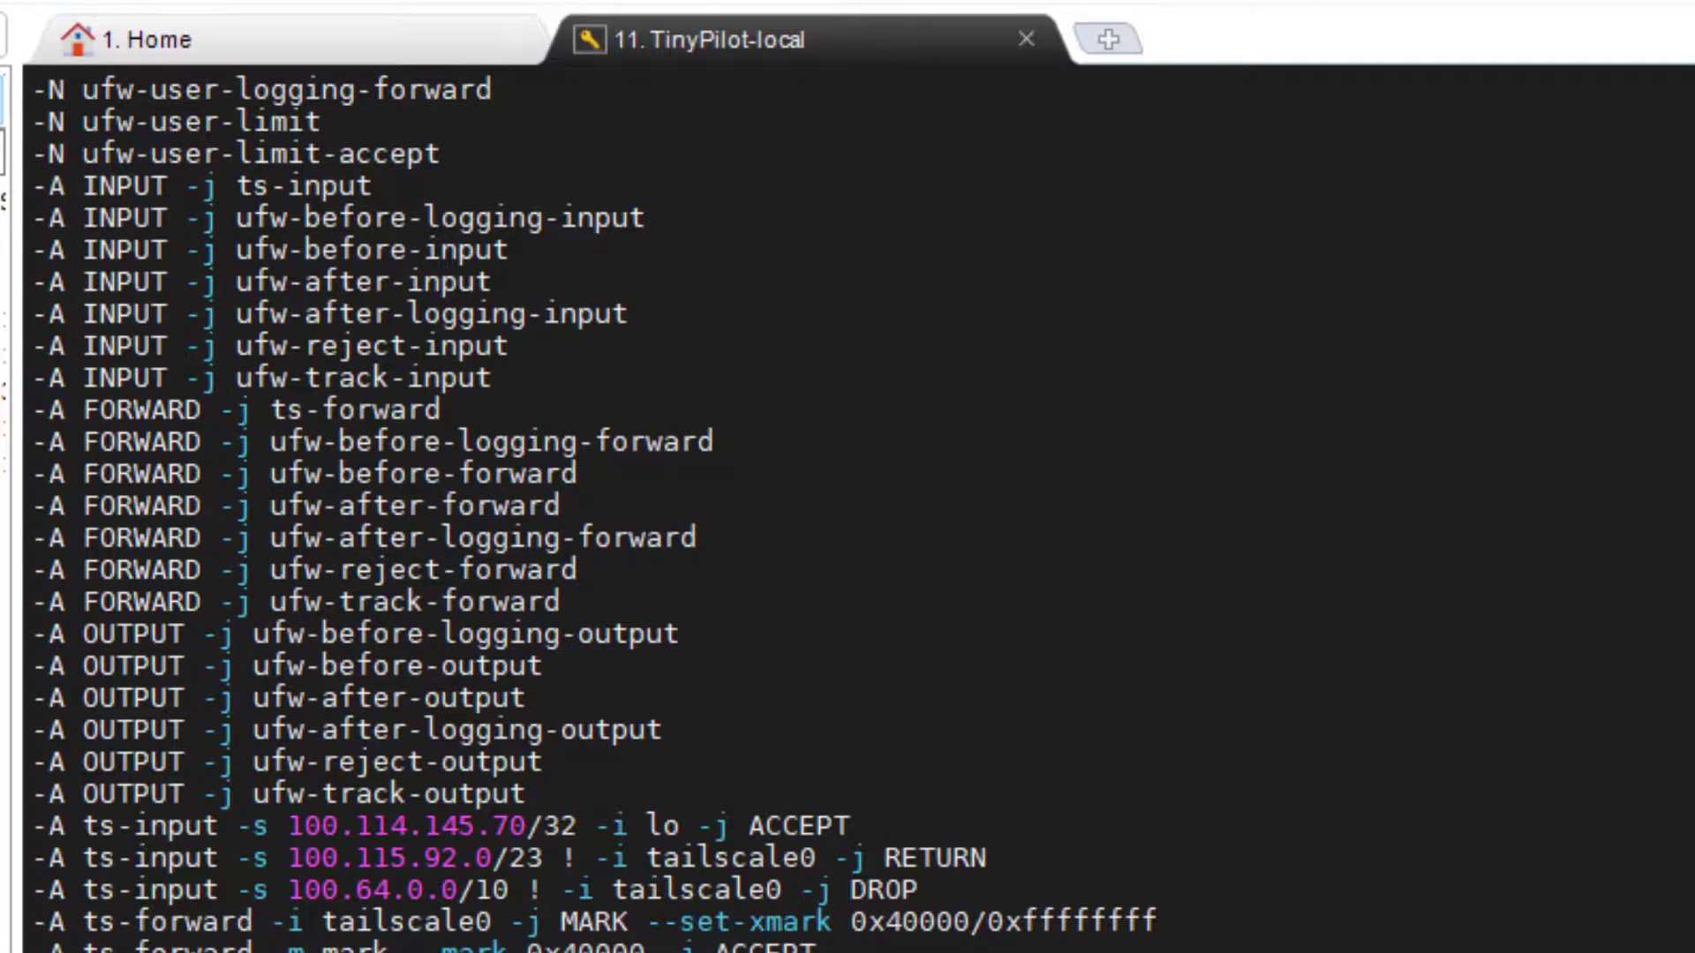
{"action": "scroll", "coordinate": [847, 476], "scroll_direction": "down", "scroll_amount": 20}
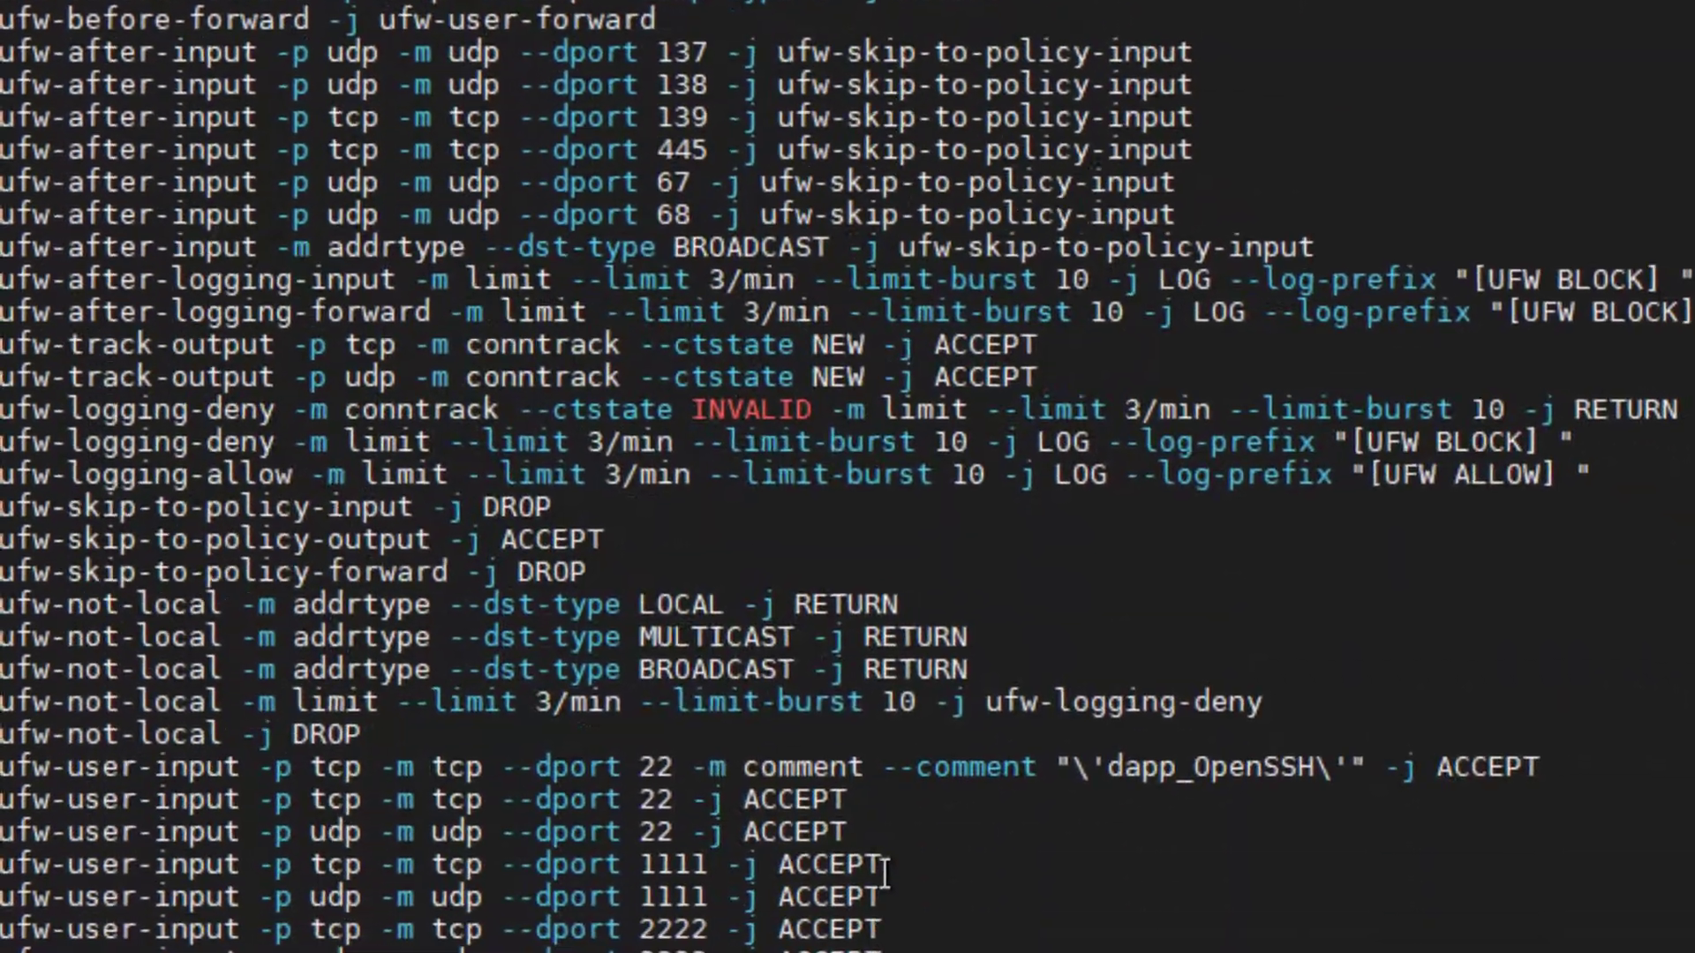
{"action": "left_click_drag", "start_coordinate": [980, 856], "coordinate": [1, 856]}
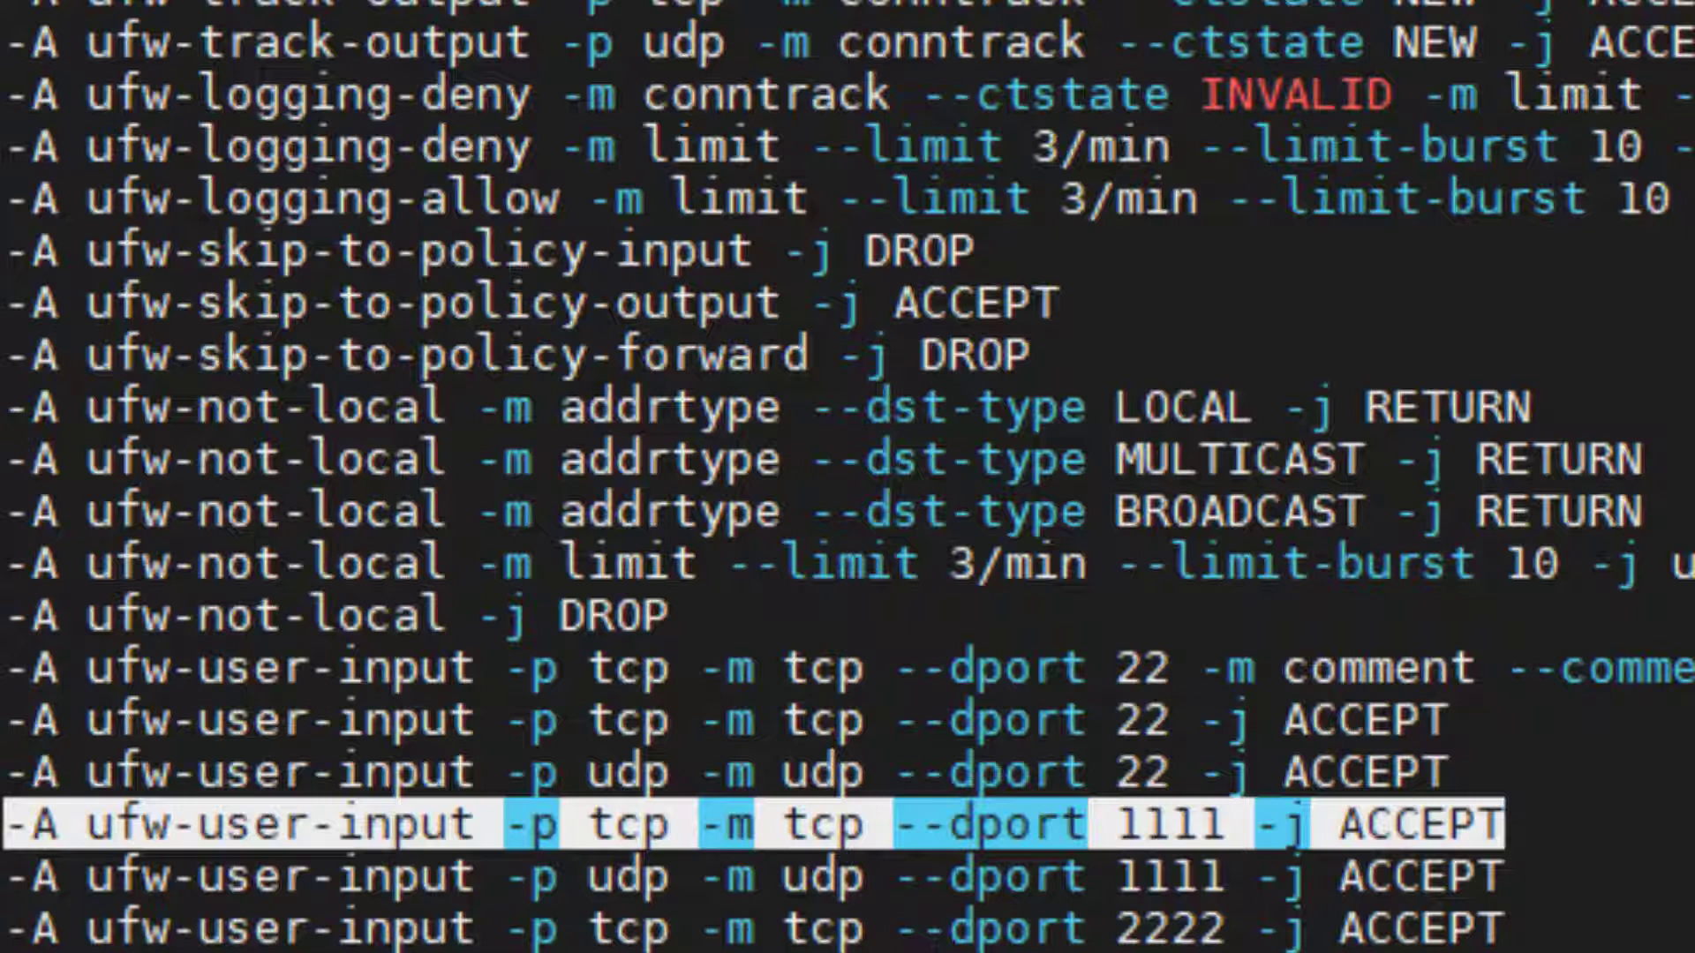
{"action": "left_click", "coordinate": [1395, 720]}
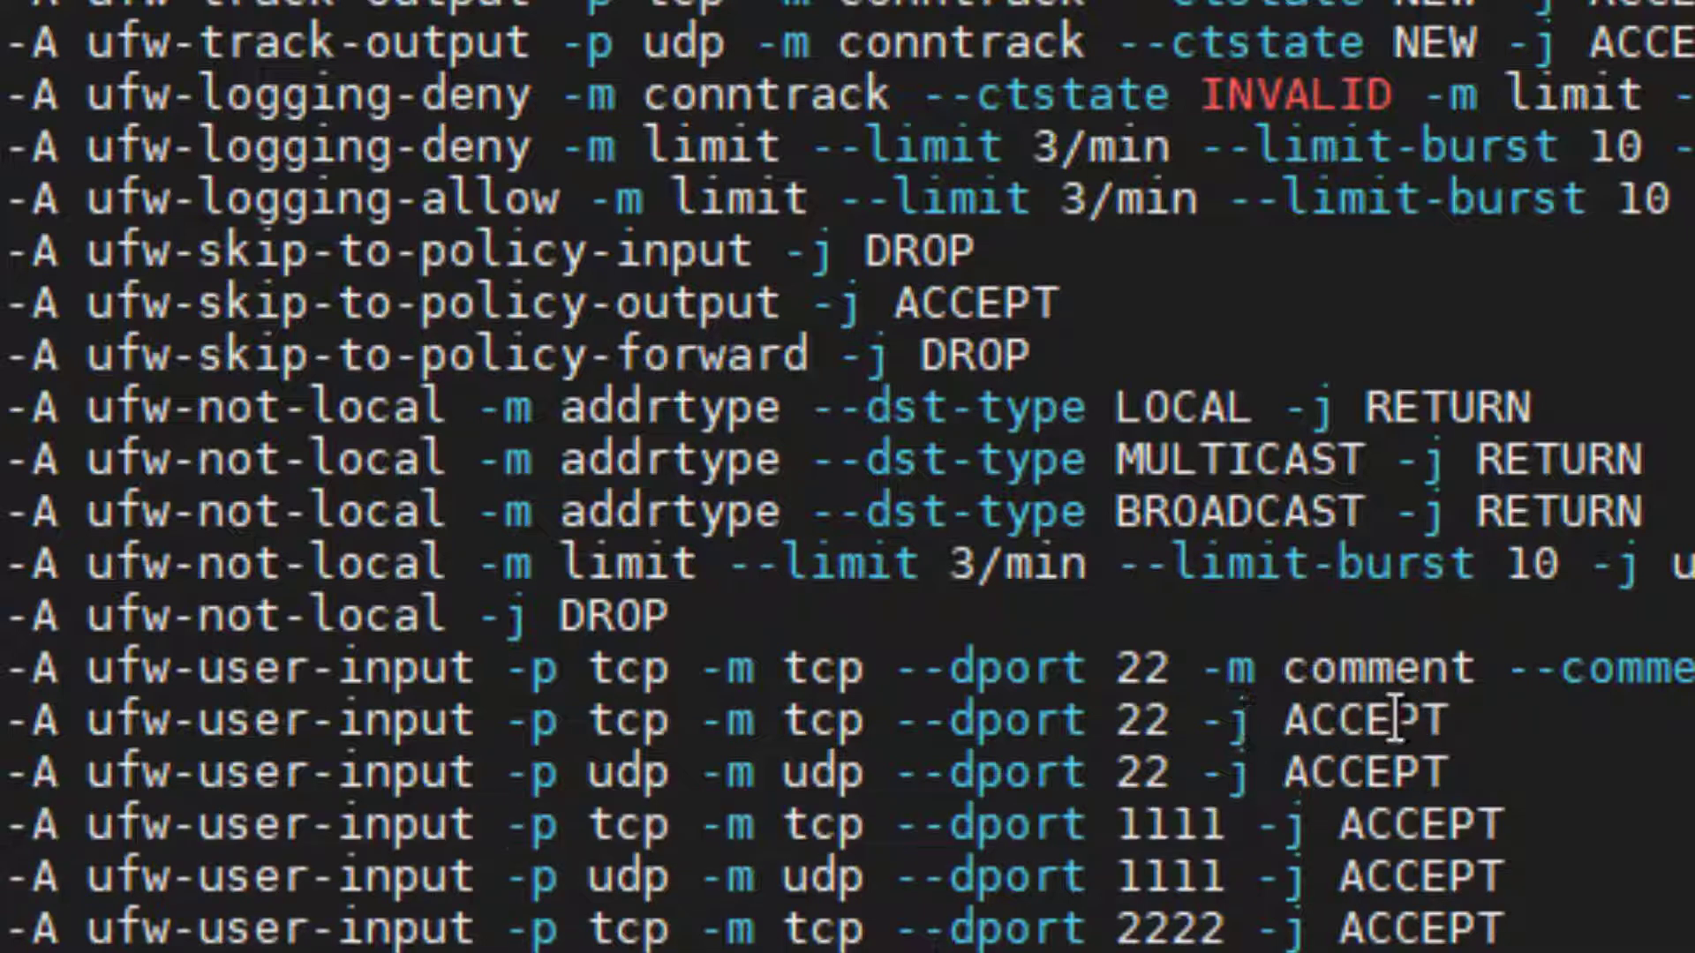
{"action": "left_click_drag", "start_coordinate": [1395, 719], "coordinate": [4, 719]}
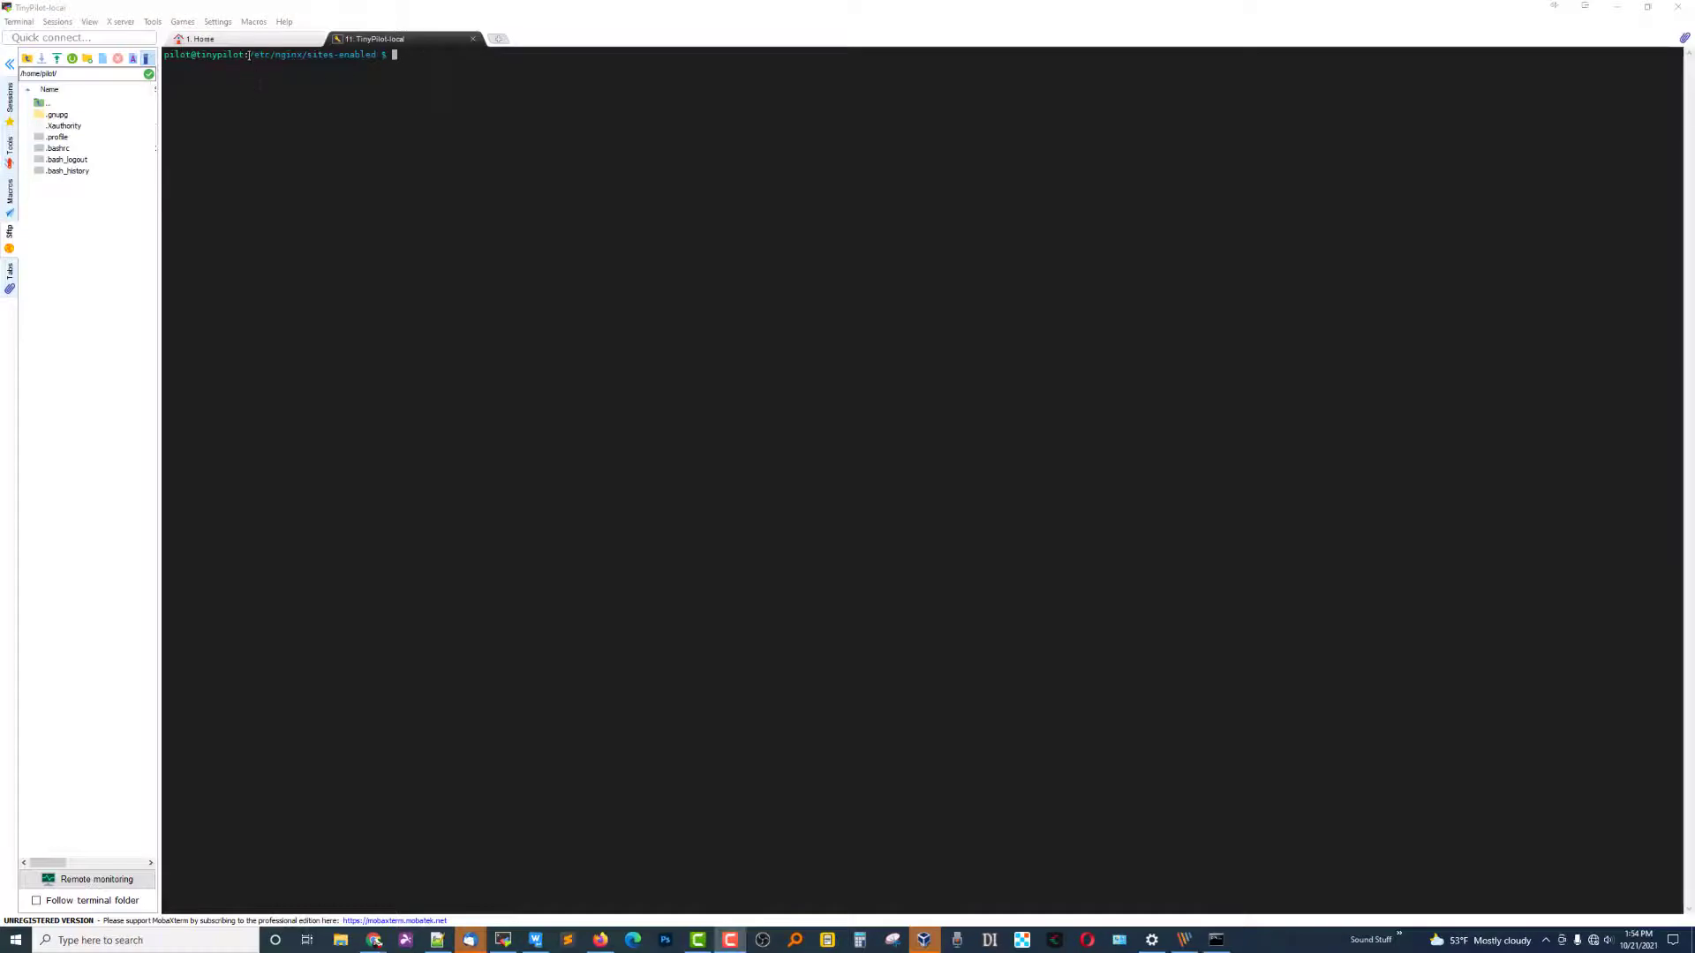
List the files in /etc/nginx/sites-enabled with ls.
{"action": "left_click_drag", "start_coordinate": [251, 55], "coordinate": [345, 53]}
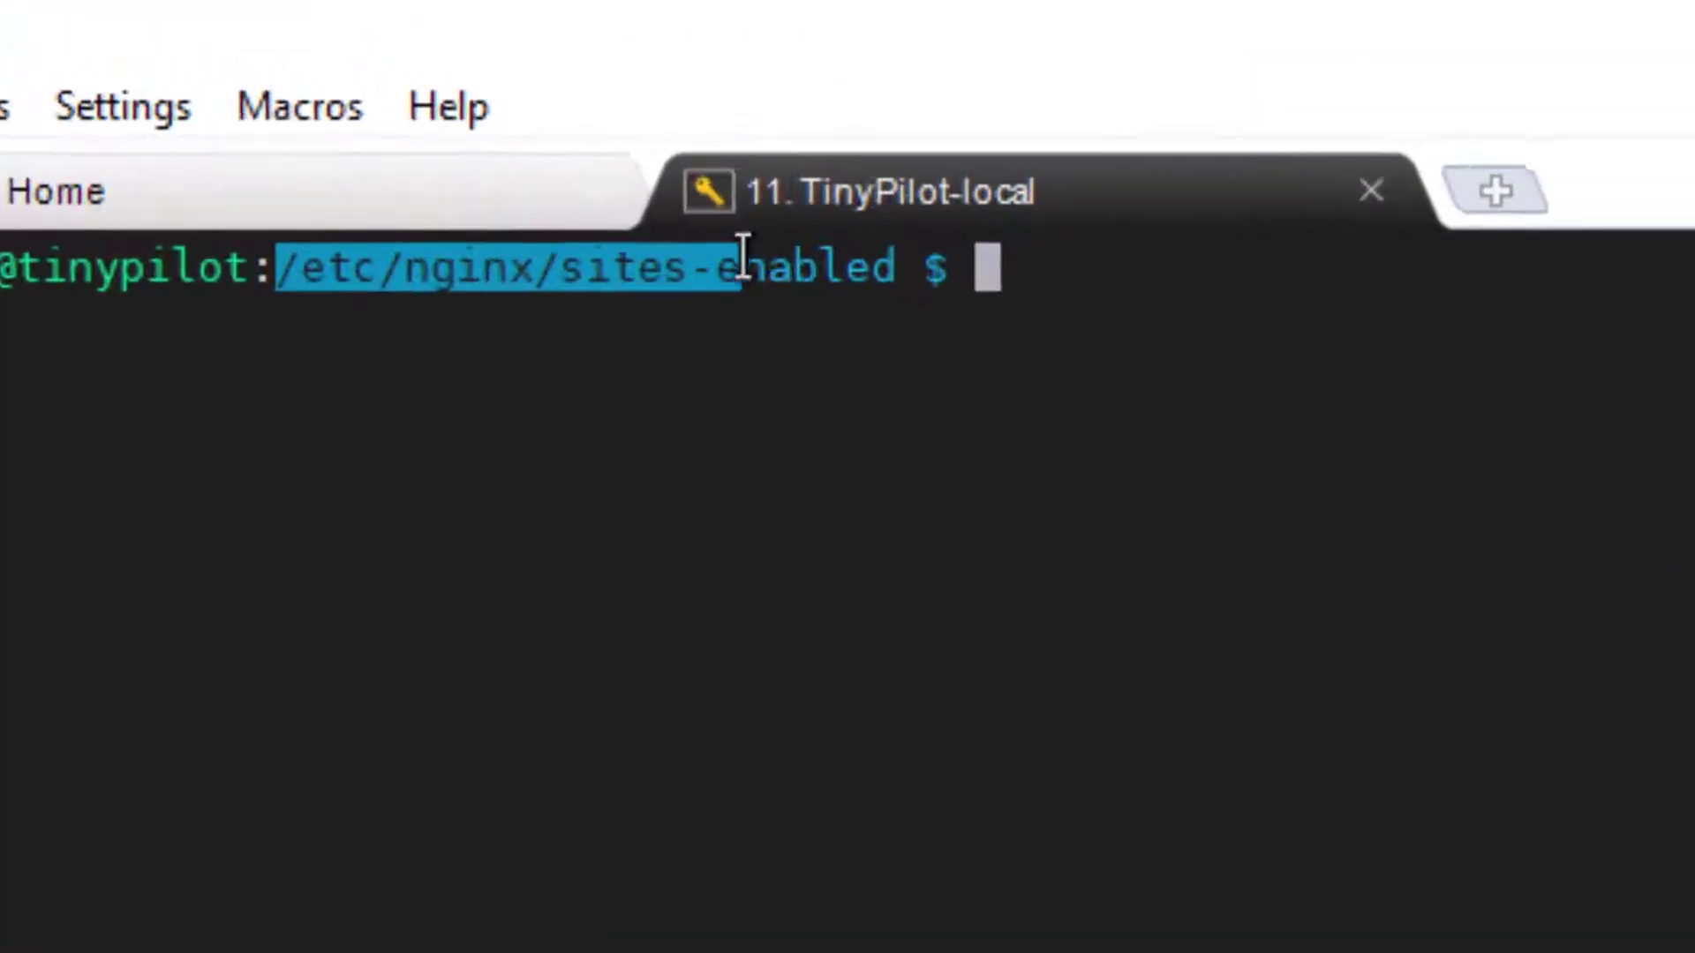
{"action": "left_click_drag", "start_coordinate": [743, 256], "coordinate": [925, 269]}
{"action": "left_click", "coordinate": [925, 269]}
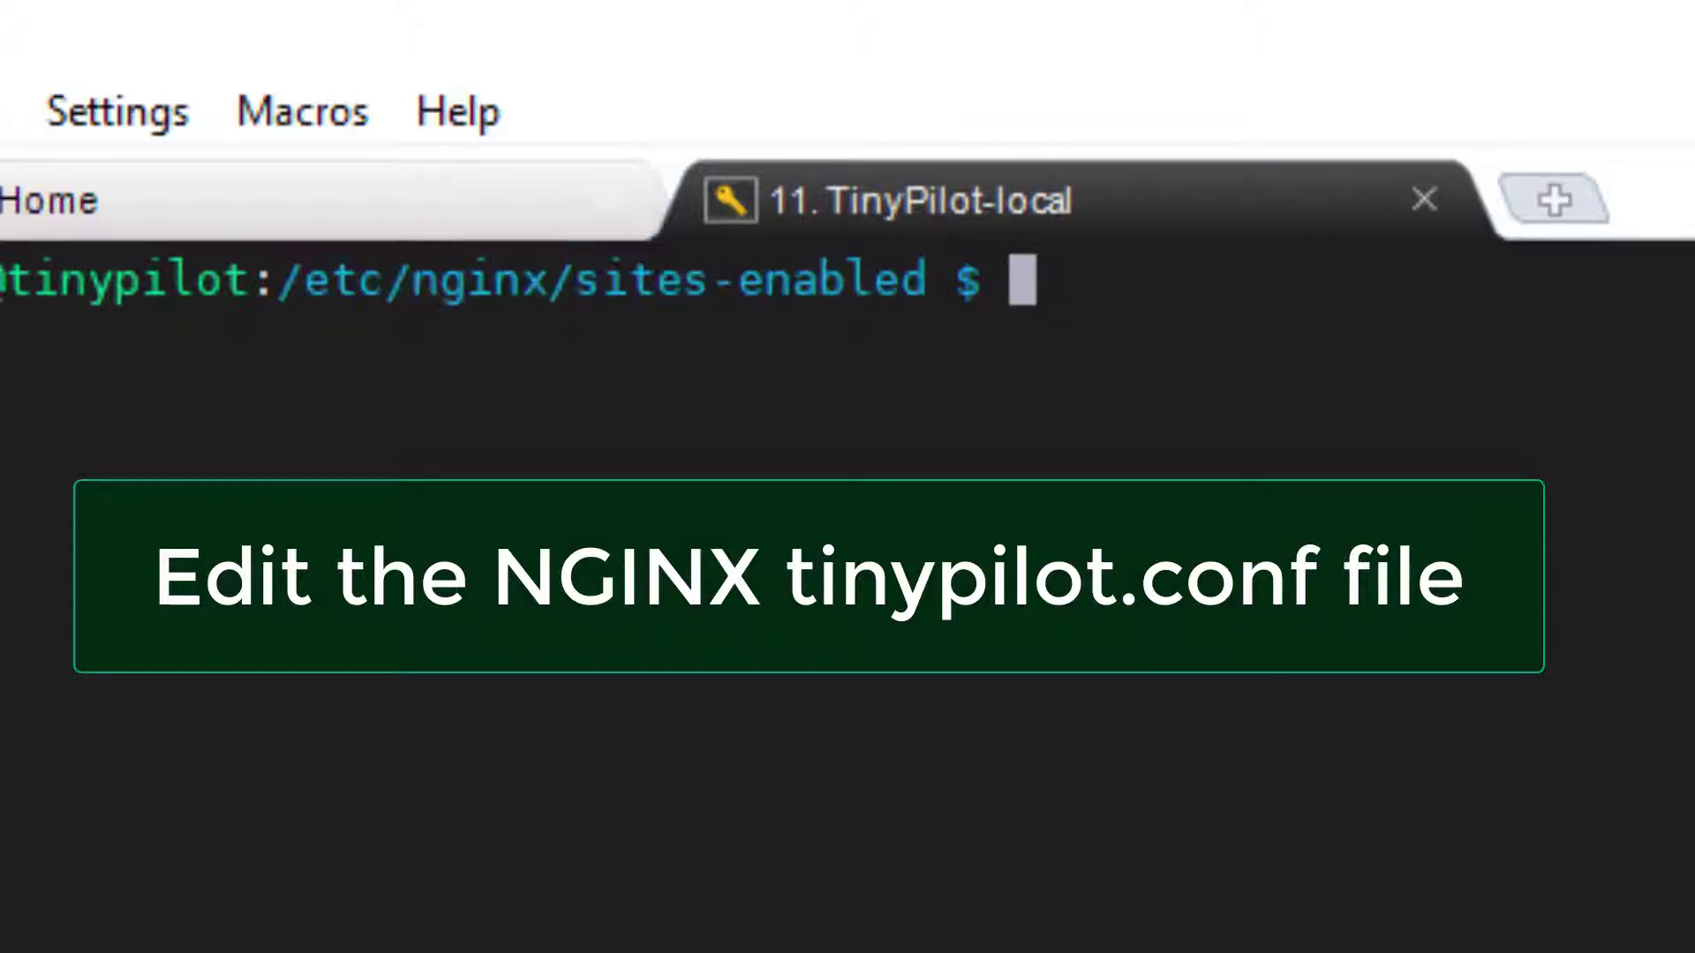
{"action": "type", "text": "ls"}
{"action": "key", "text": "Return"}
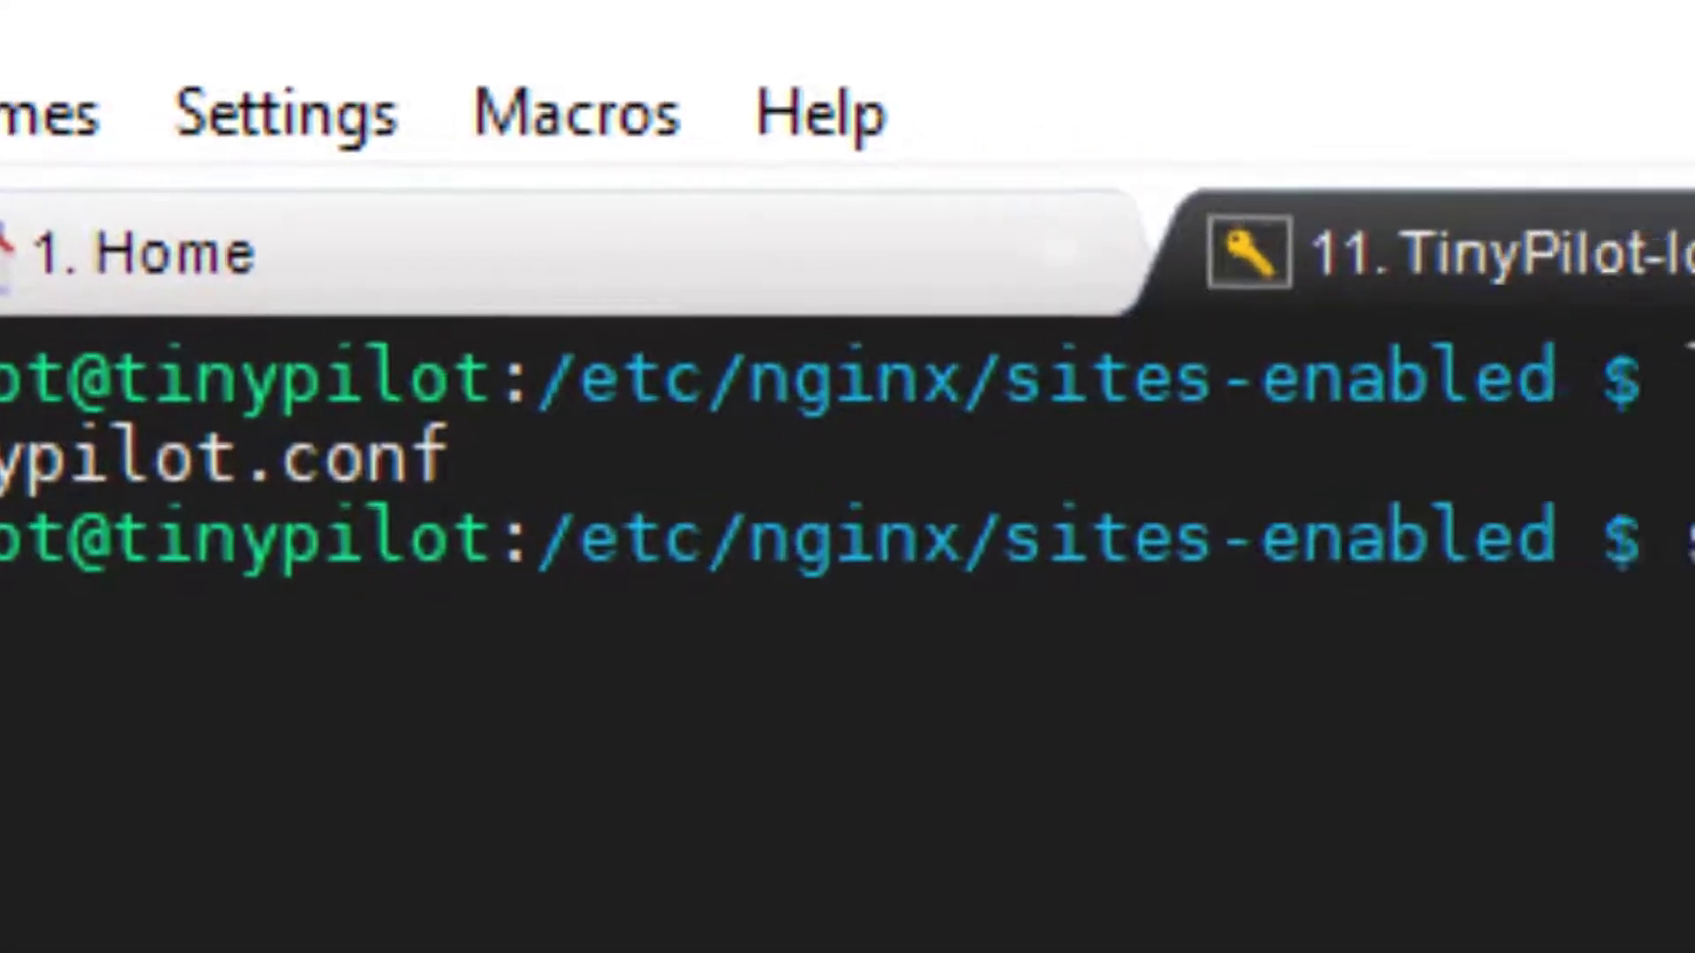
Open tinypilot.conf in vim with sudo and check its listen 1111 line.
{"action": "type", "text": "sudo vim "}
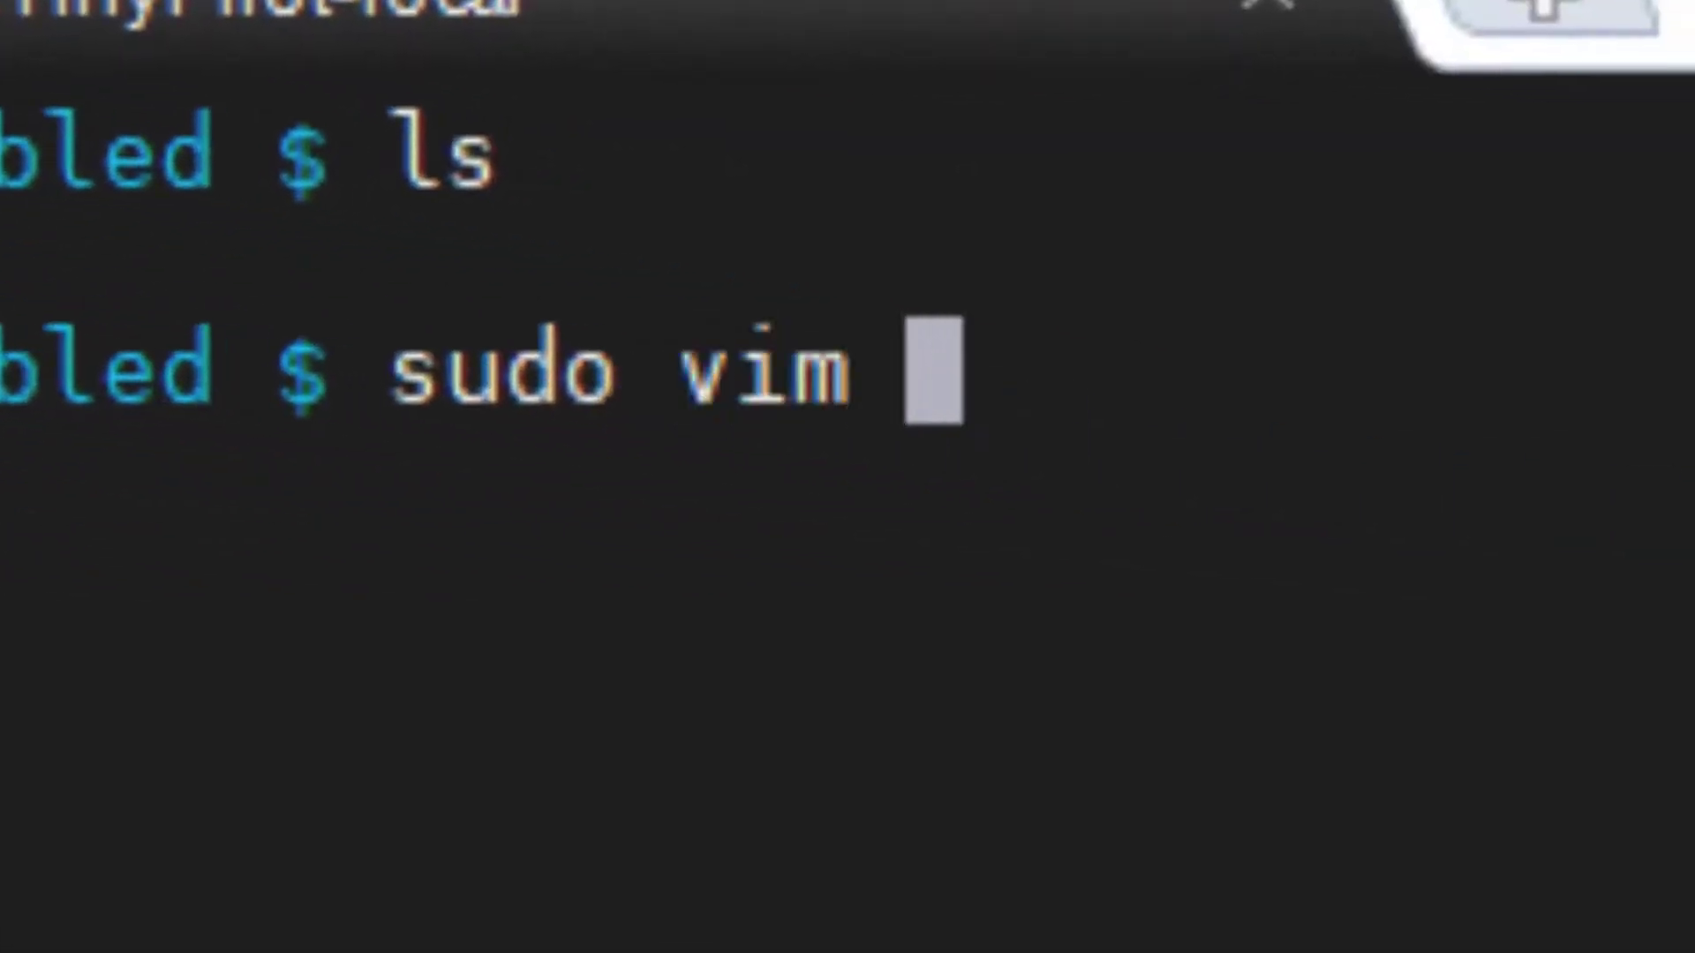
{"action": "type", "text": "tinypilot.conf"}
{"action": "key", "text": "Return"}
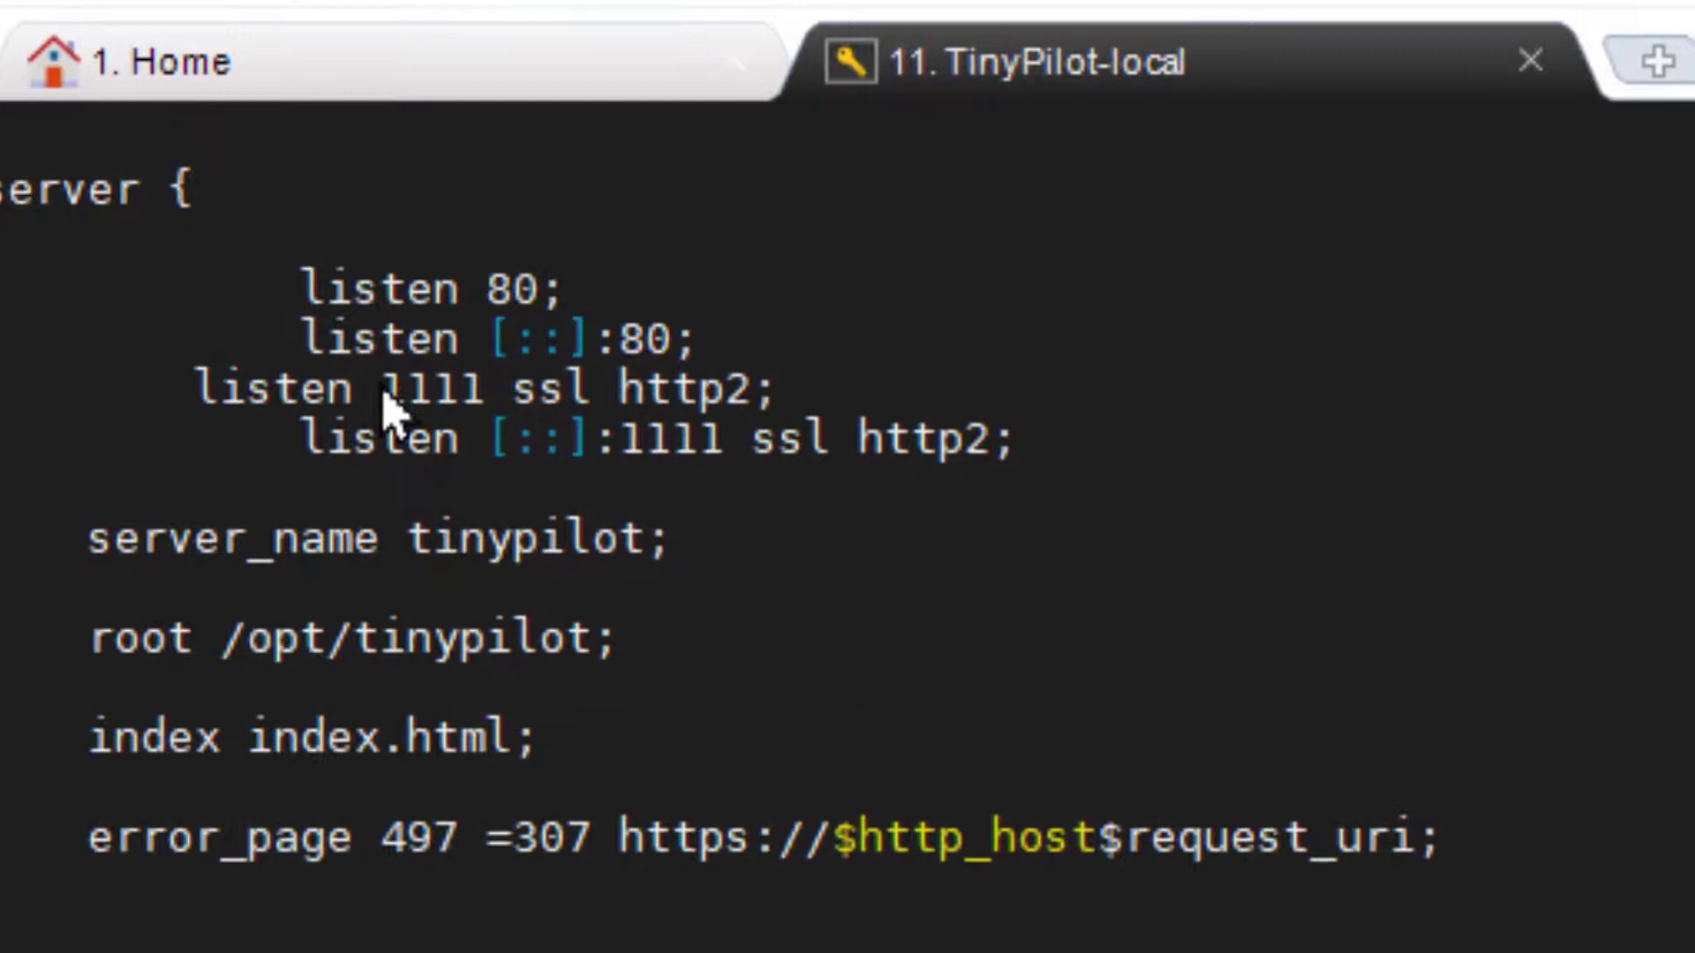
{"action": "left_click_drag", "start_coordinate": [382, 389], "coordinate": [486, 390]}
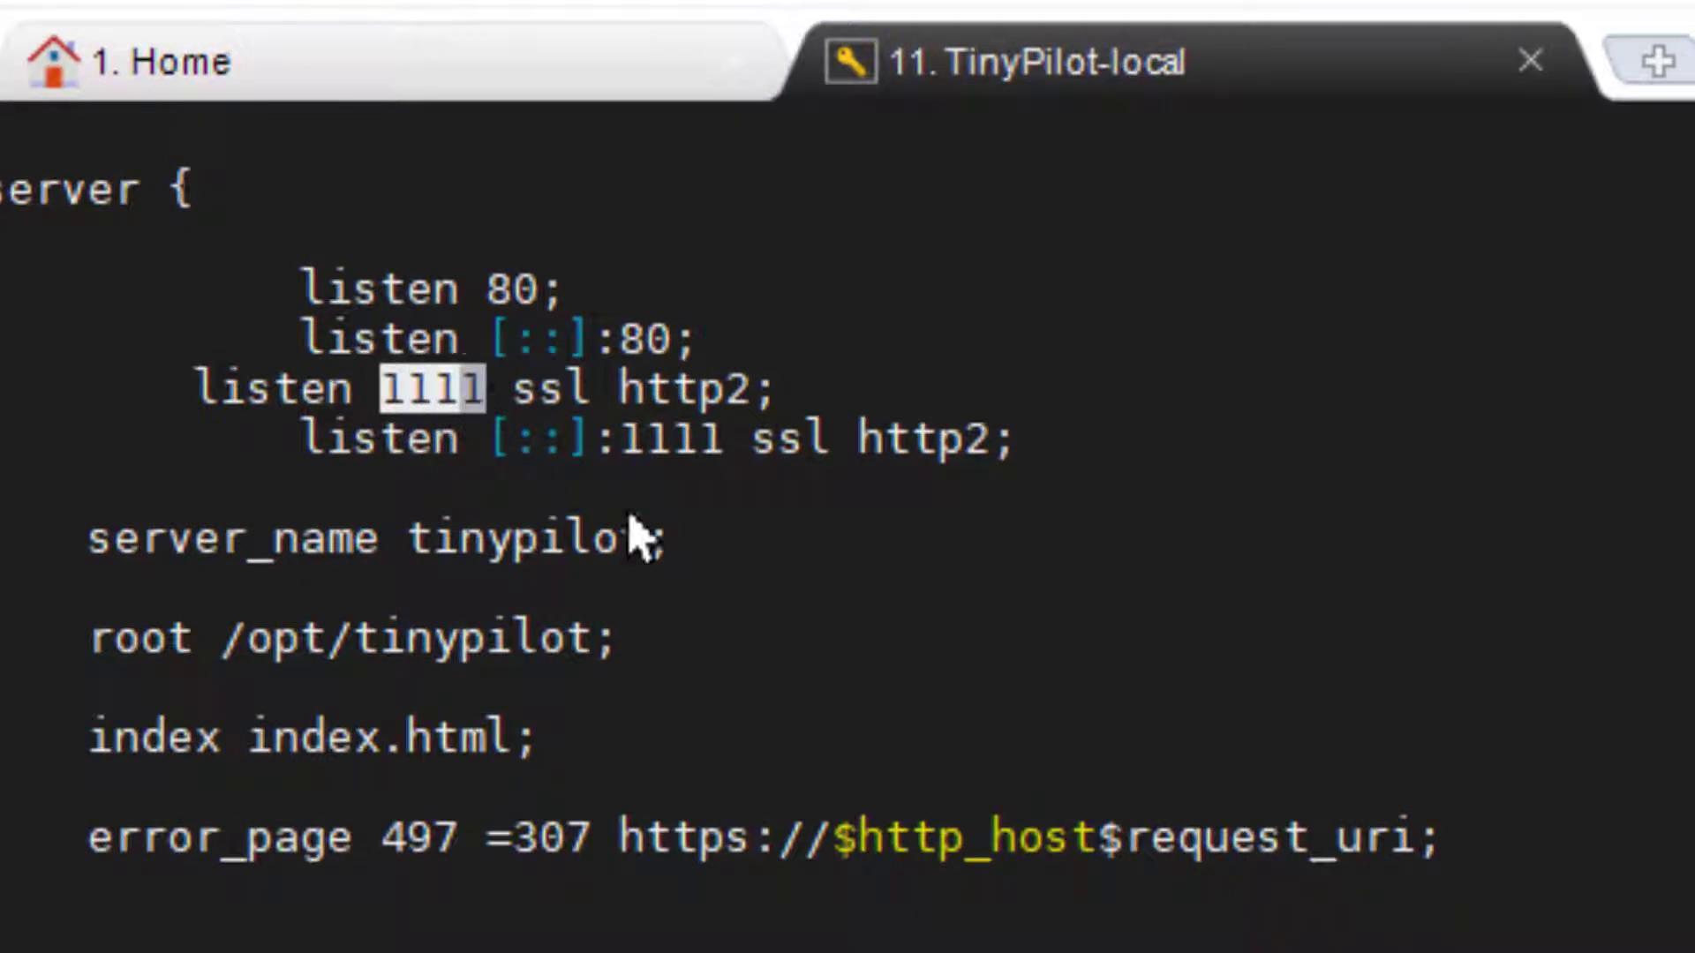
{"action": "left_click", "coordinate": [477, 452]}
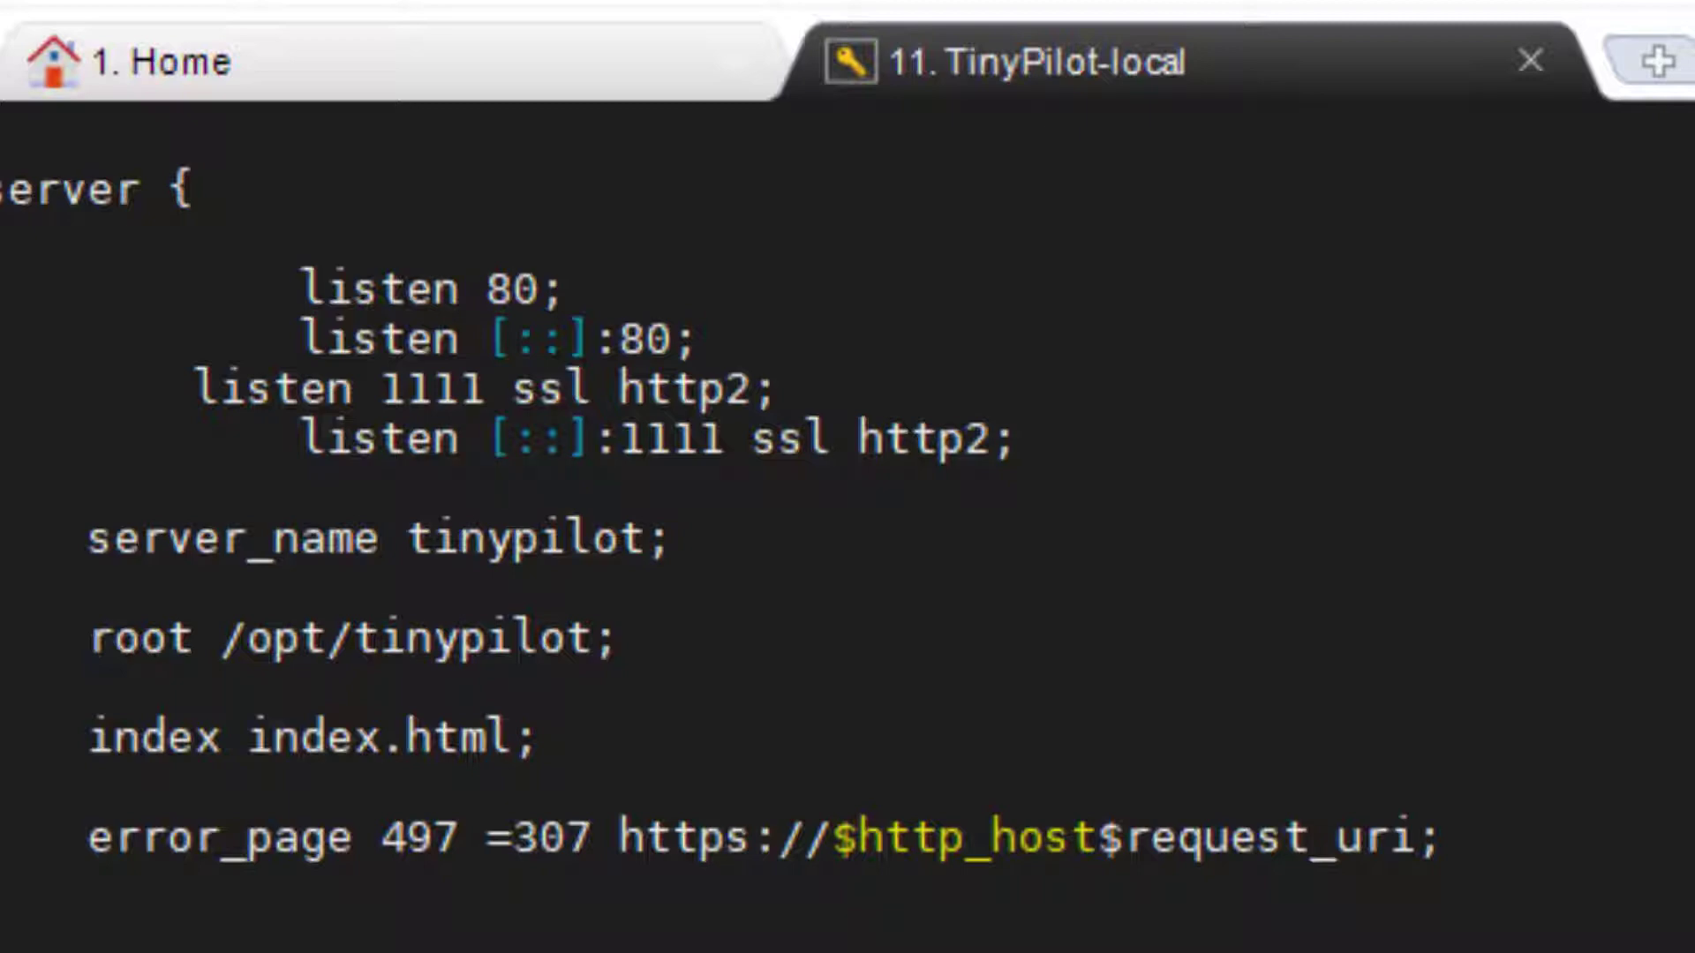
Quit vim and discard a typed 'sudo apt-get install vim' command.
{"action": "key", "text": "Return"}
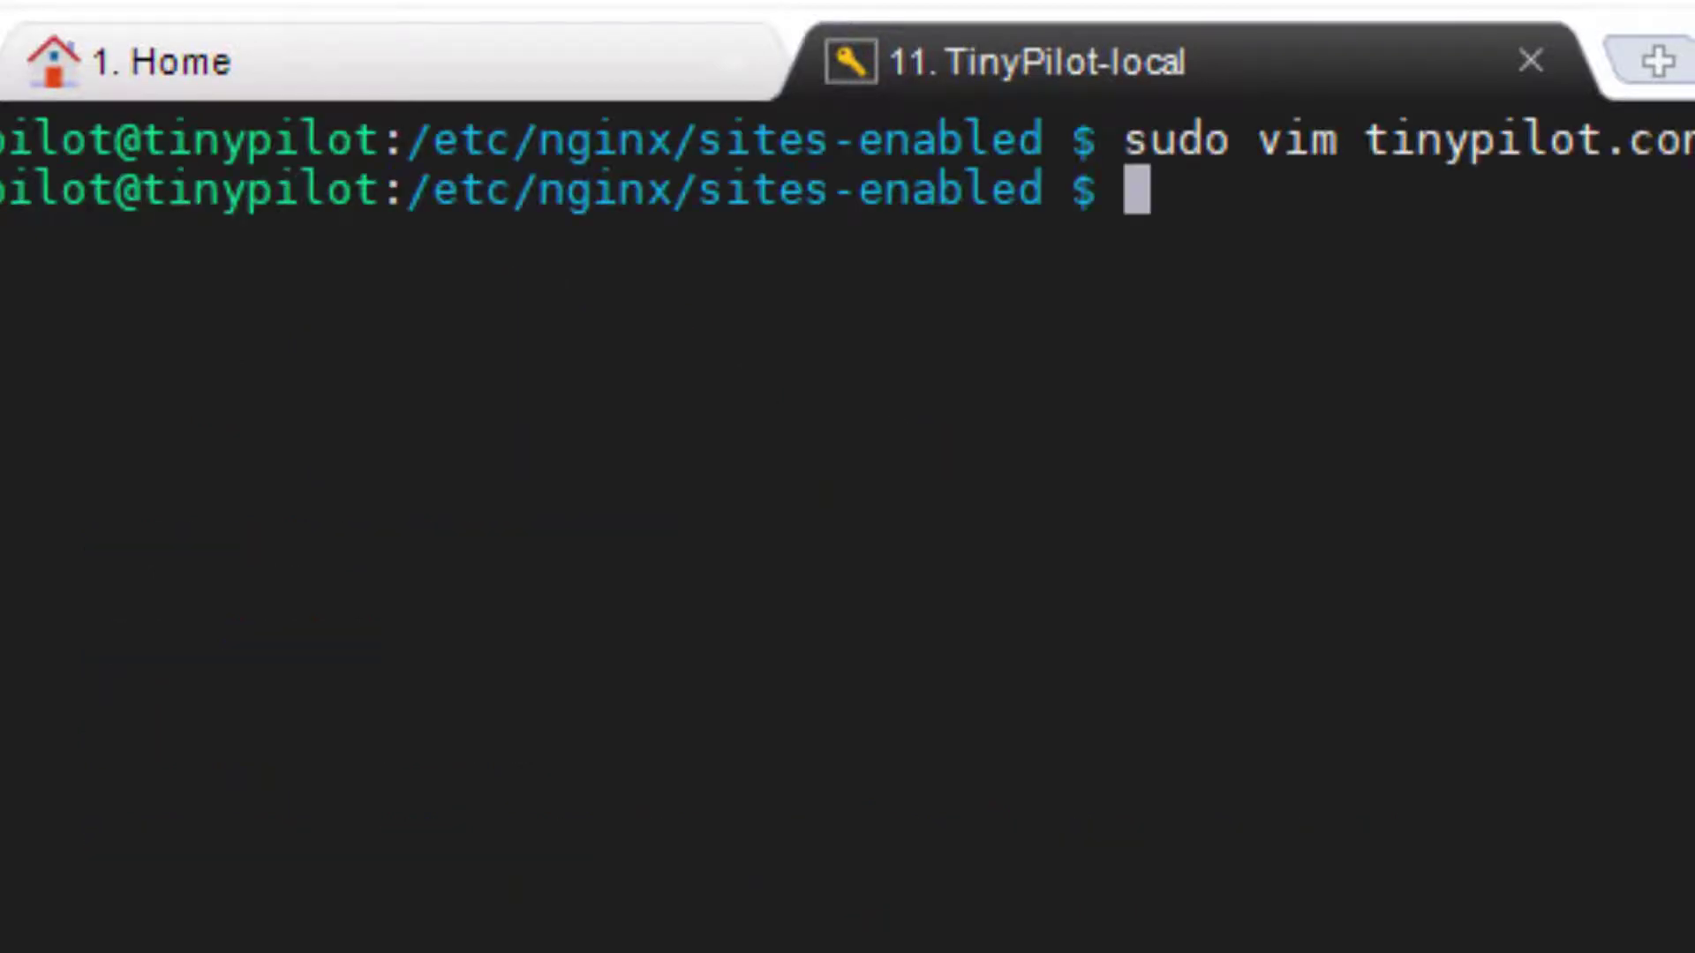
{"action": "type", "text": "sudo apt-get install vim"}
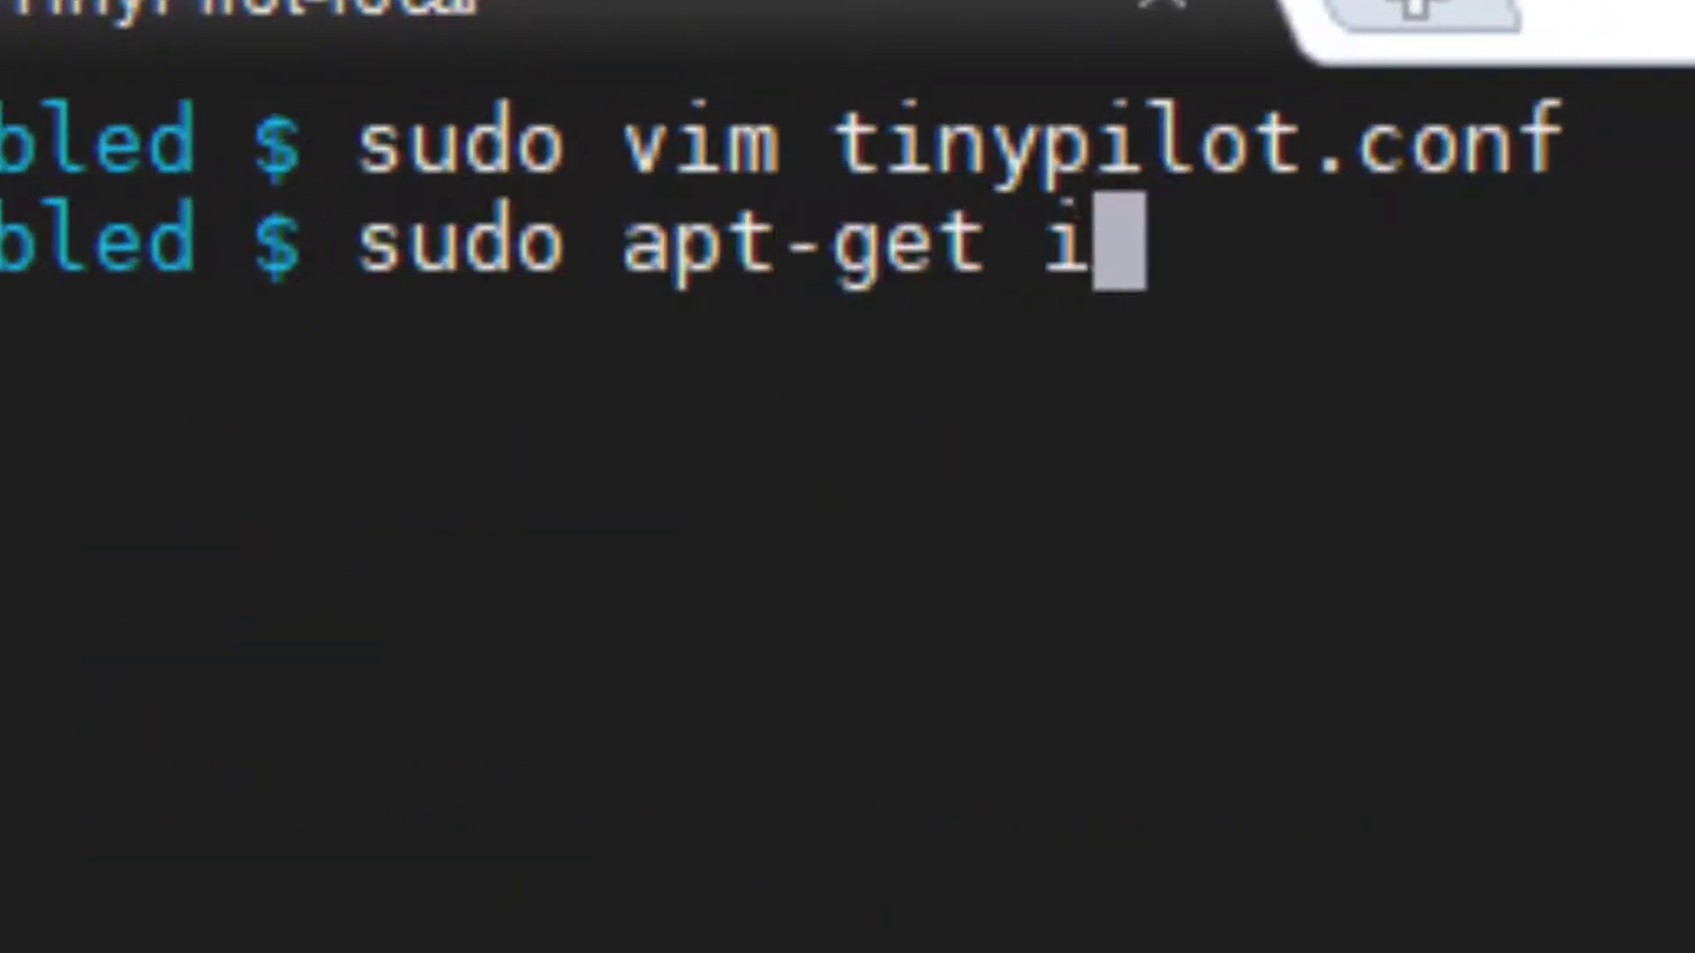
{"action": "key", "text": "BackSpace"}
{"action": "key", "text": "BackSpace"}
{"action": "key", "text": "BackSpace"}
{"action": "key", "text": "BackSpace"}
{"action": "key", "text": "BackSpace"}
{"action": "key", "text": "BackSpace"}
{"action": "key", "text": "BackSpace"}
{"action": "key", "text": "BackSpace"}
{"action": "key", "text": "BackSpace"}
{"action": "key", "text": "BackSpace"}
{"action": "key", "text": "BackSpace"}
{"action": "key", "text": "BackSpace"}
{"action": "key", "text": "BackSpace"}
{"action": "key", "text": "BackSpace"}
{"action": "key", "text": "BackSpace"}
{"action": "key", "text": "BackSpace"}
{"action": "key", "text": "BackSpace"}
{"action": "key", "text": "BackSpace"}
{"action": "key", "text": "BackSpace"}
{"action": "key", "text": "BackSpace"}
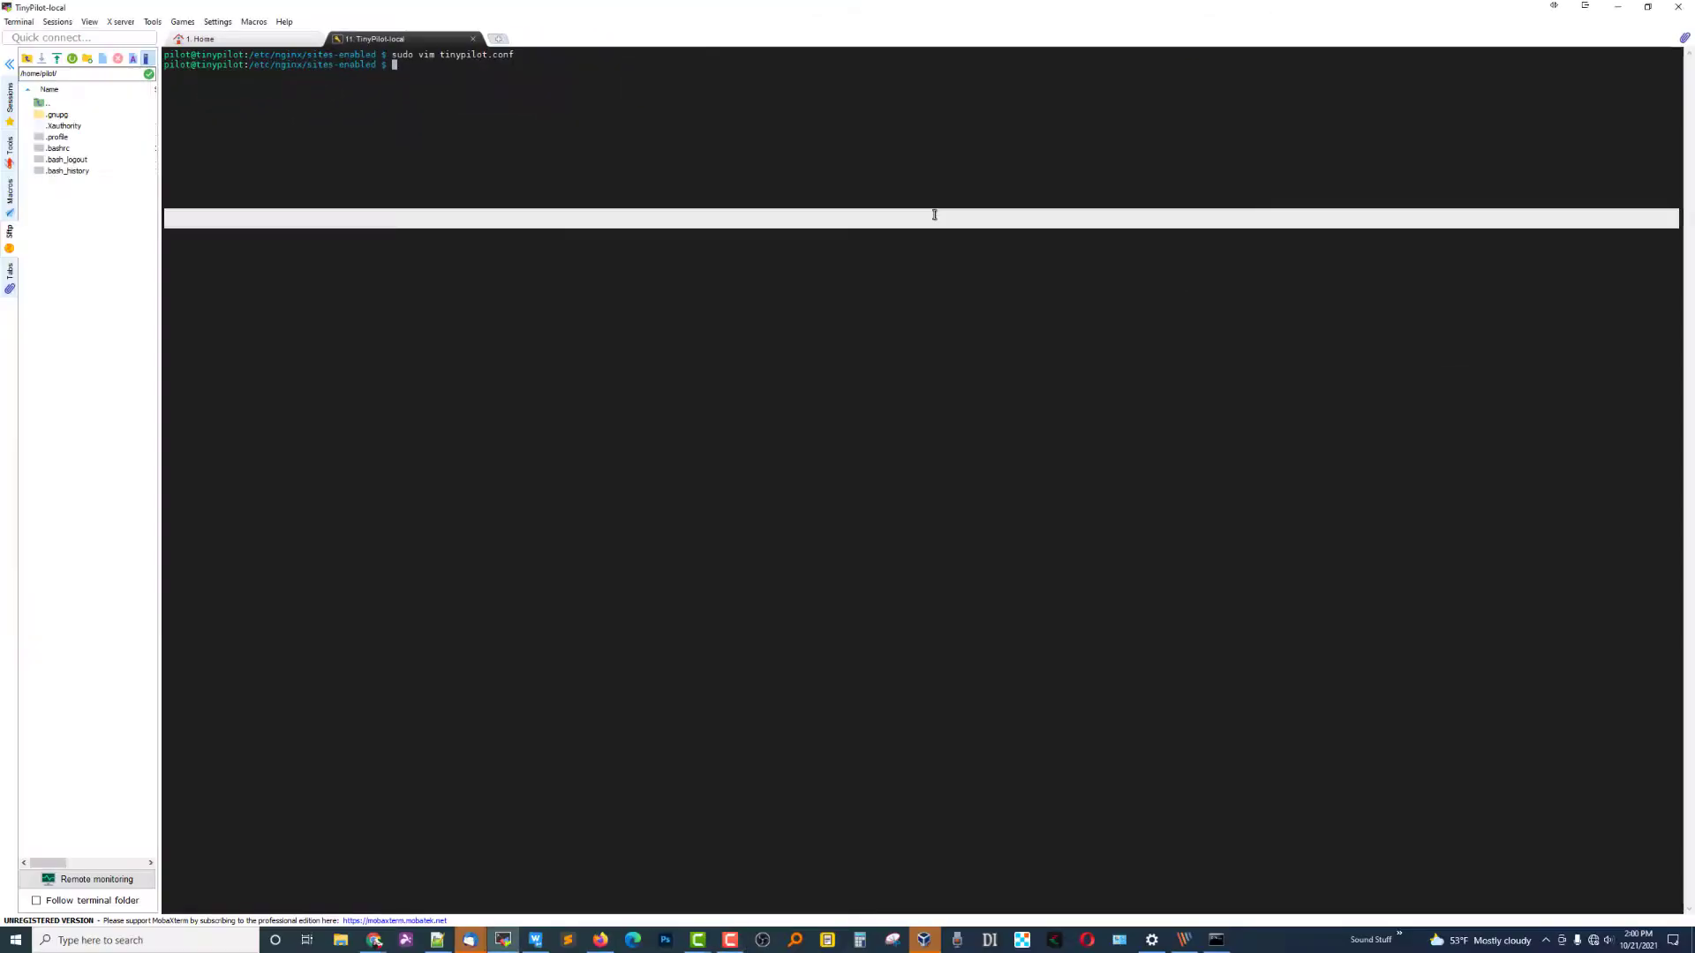
Run sudo service nginx restart on the TinyPilot, correcting the 'restarst' typo first.
{"action": "type", "text": "sudo "}
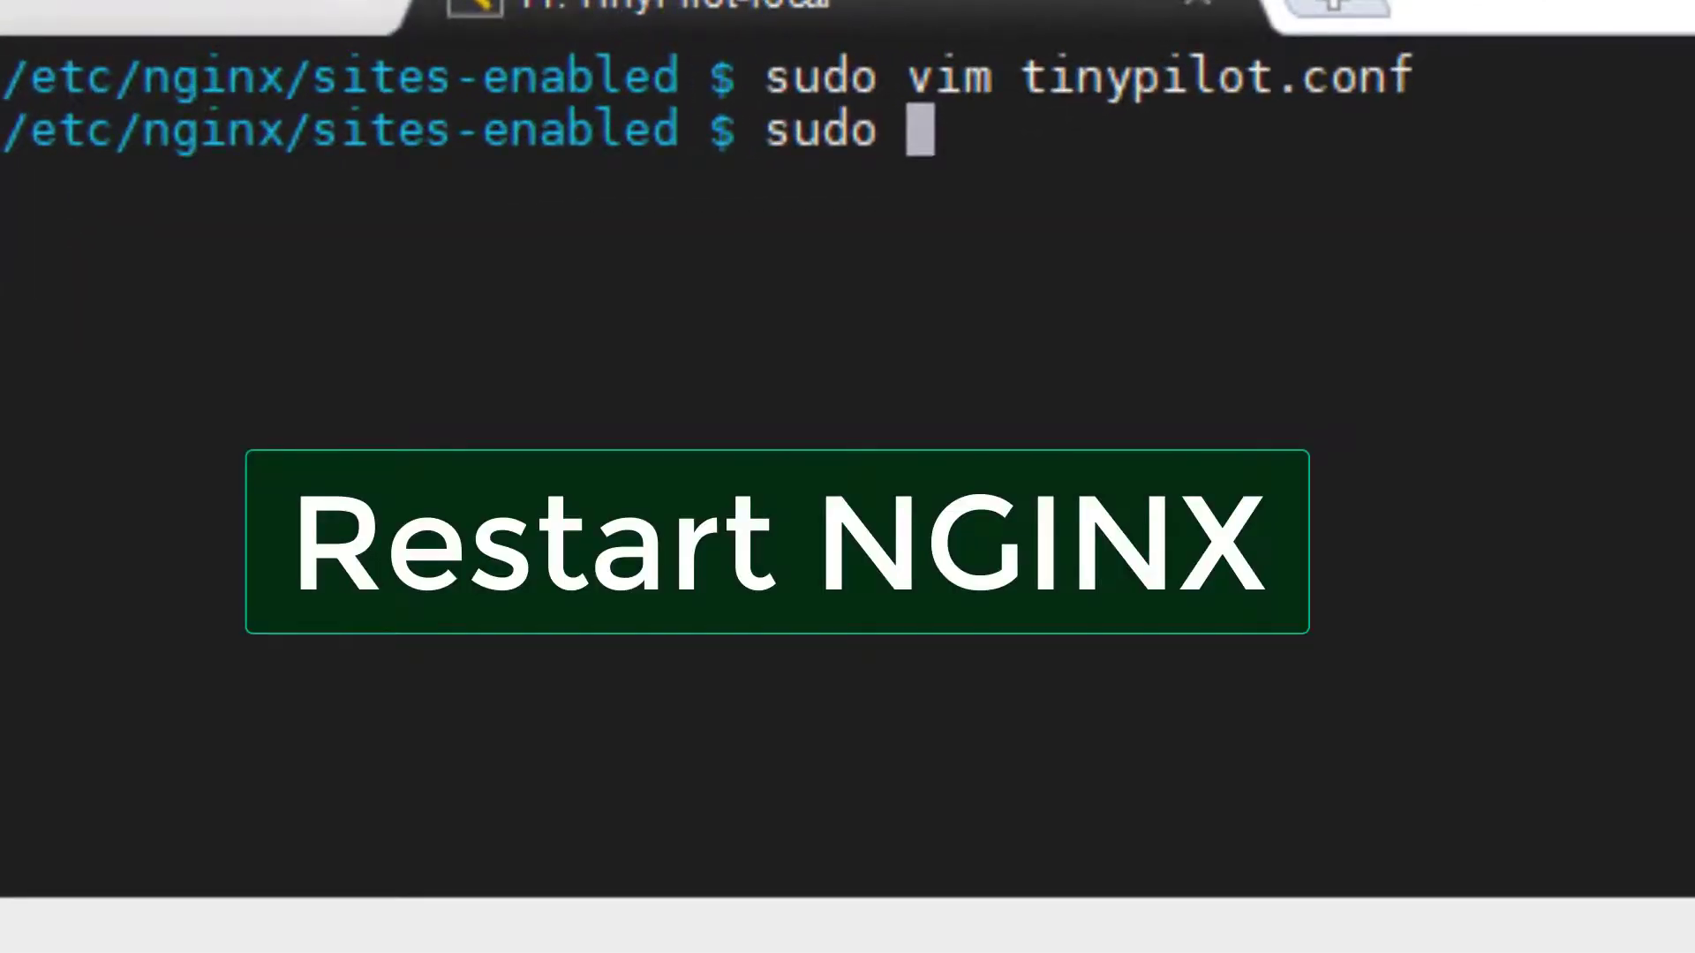
{"action": "type", "text": "service n"}
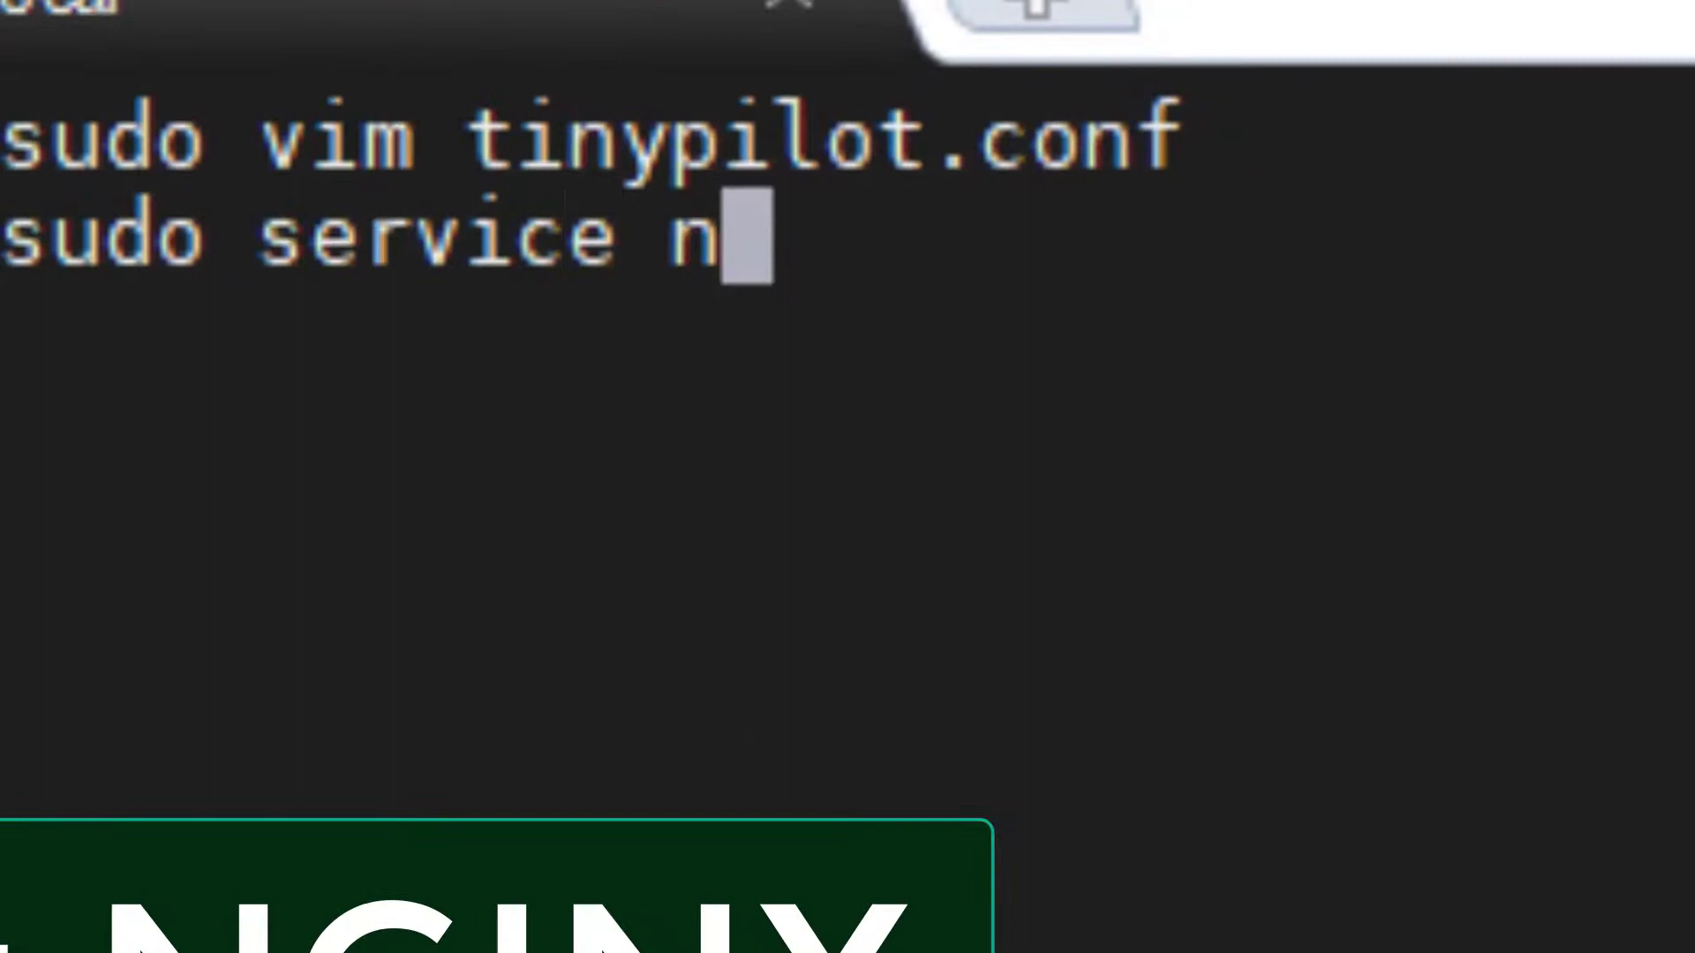
{"action": "type", "text": "ginx restarst"}
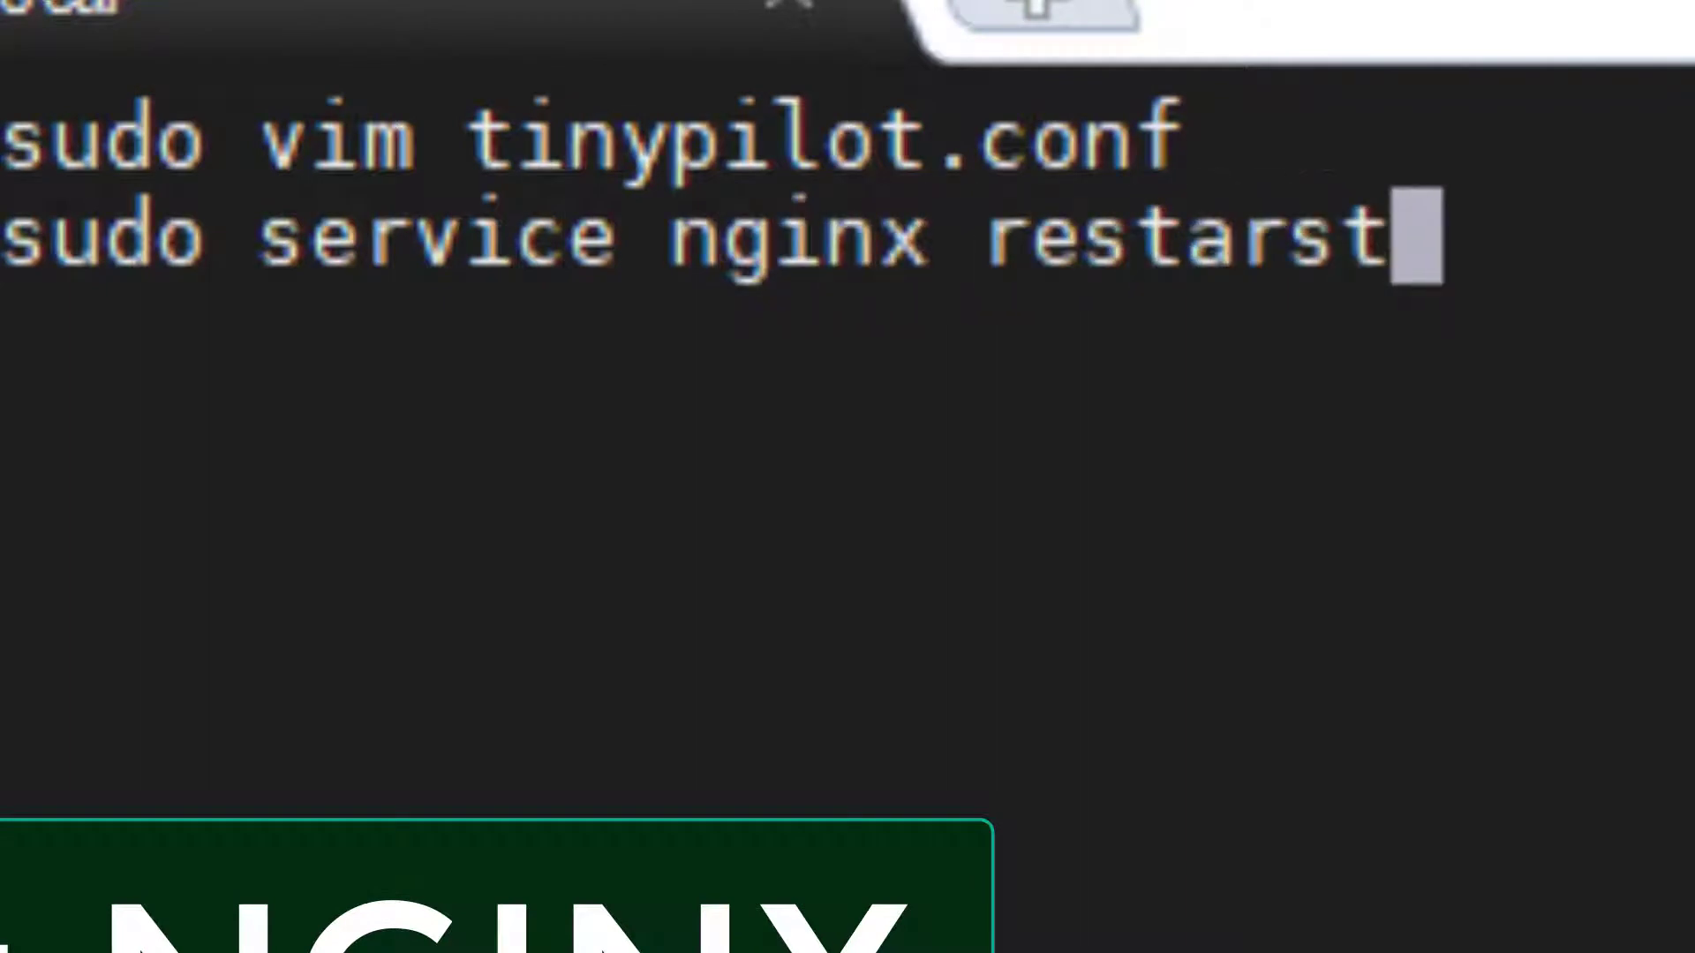
{"action": "key", "text": "BackSpace"}
{"action": "key", "text": "BackSpace"}
{"action": "type", "text": "t"}
{"action": "key", "text": "Return"}
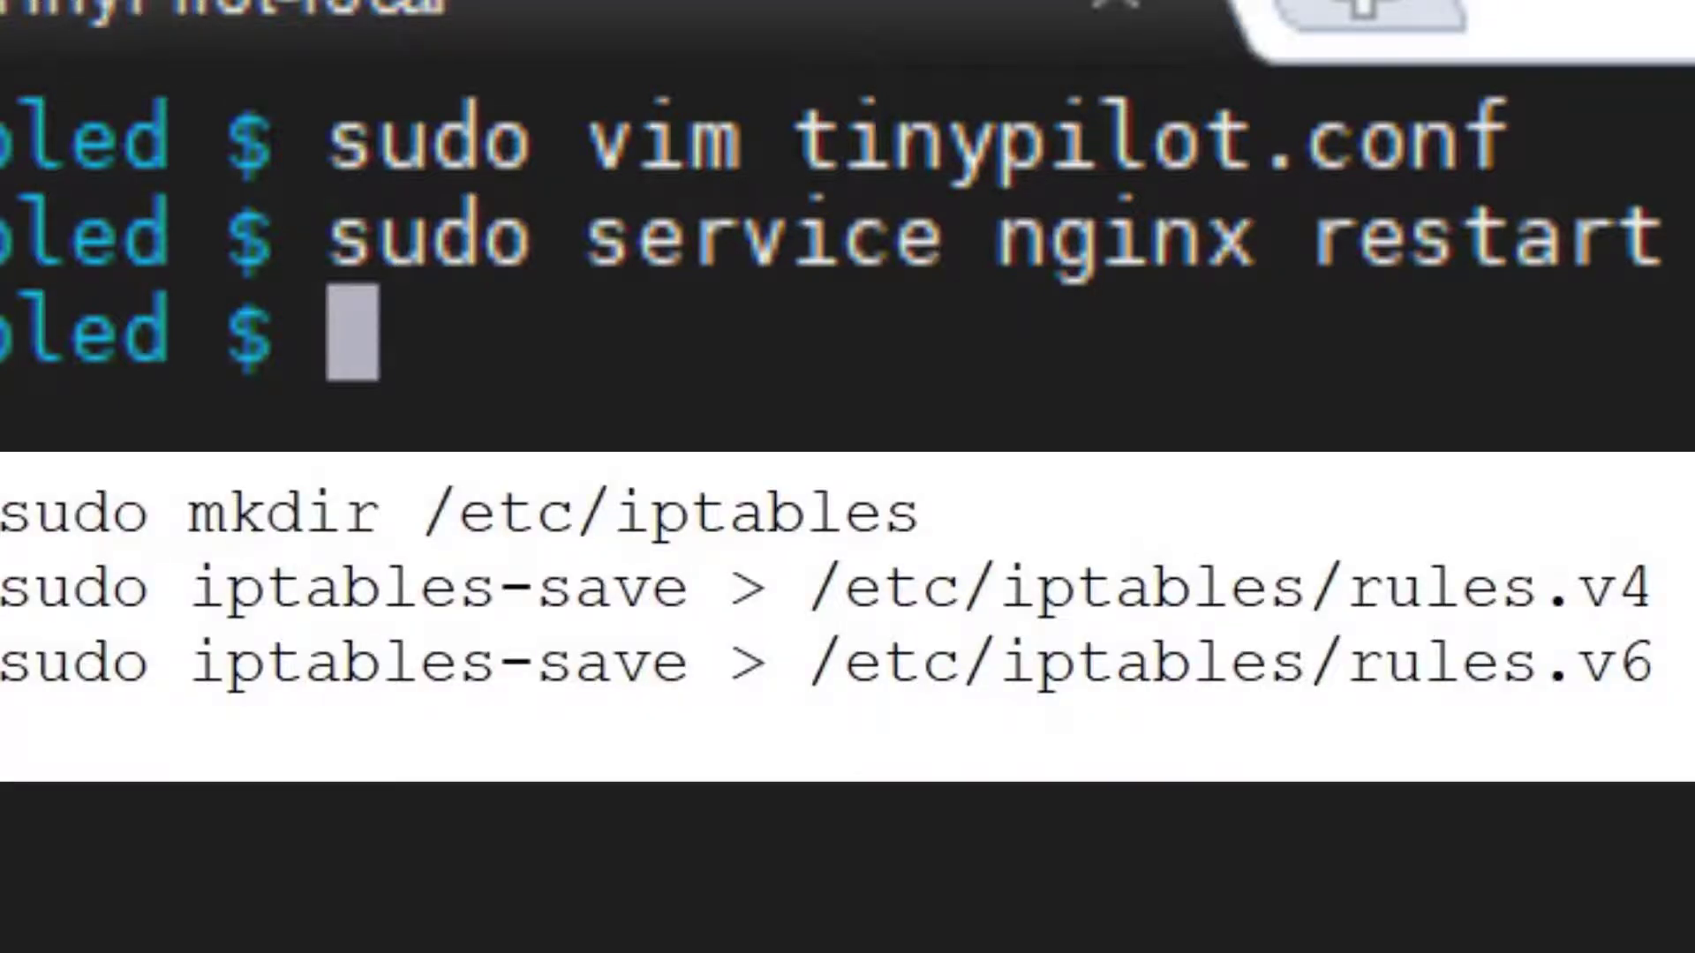
Paste and run iptables-save > /etc/iptables/rules.v4, copying the file path along the way.
{"action": "type", "text": "sudo iptables-save > /etc/iptables/rules.v4"}
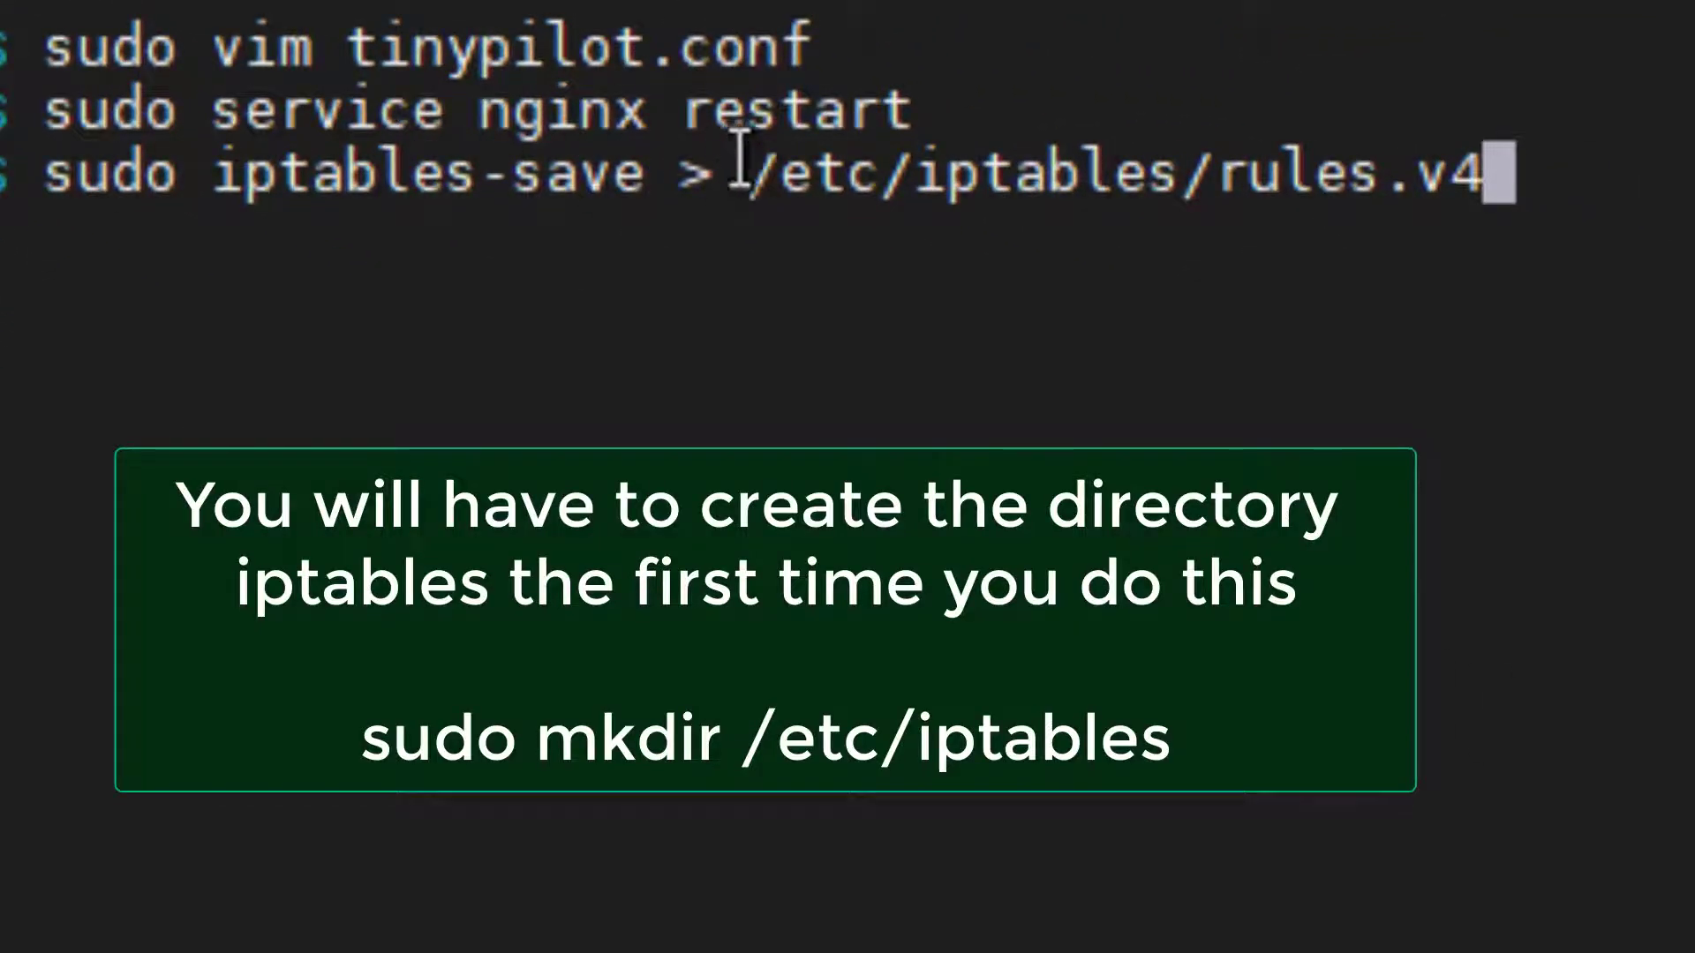
{"action": "left_click_drag", "start_coordinate": [757, 166], "coordinate": [1494, 171]}
{"action": "key", "text": "ctrl+c"}
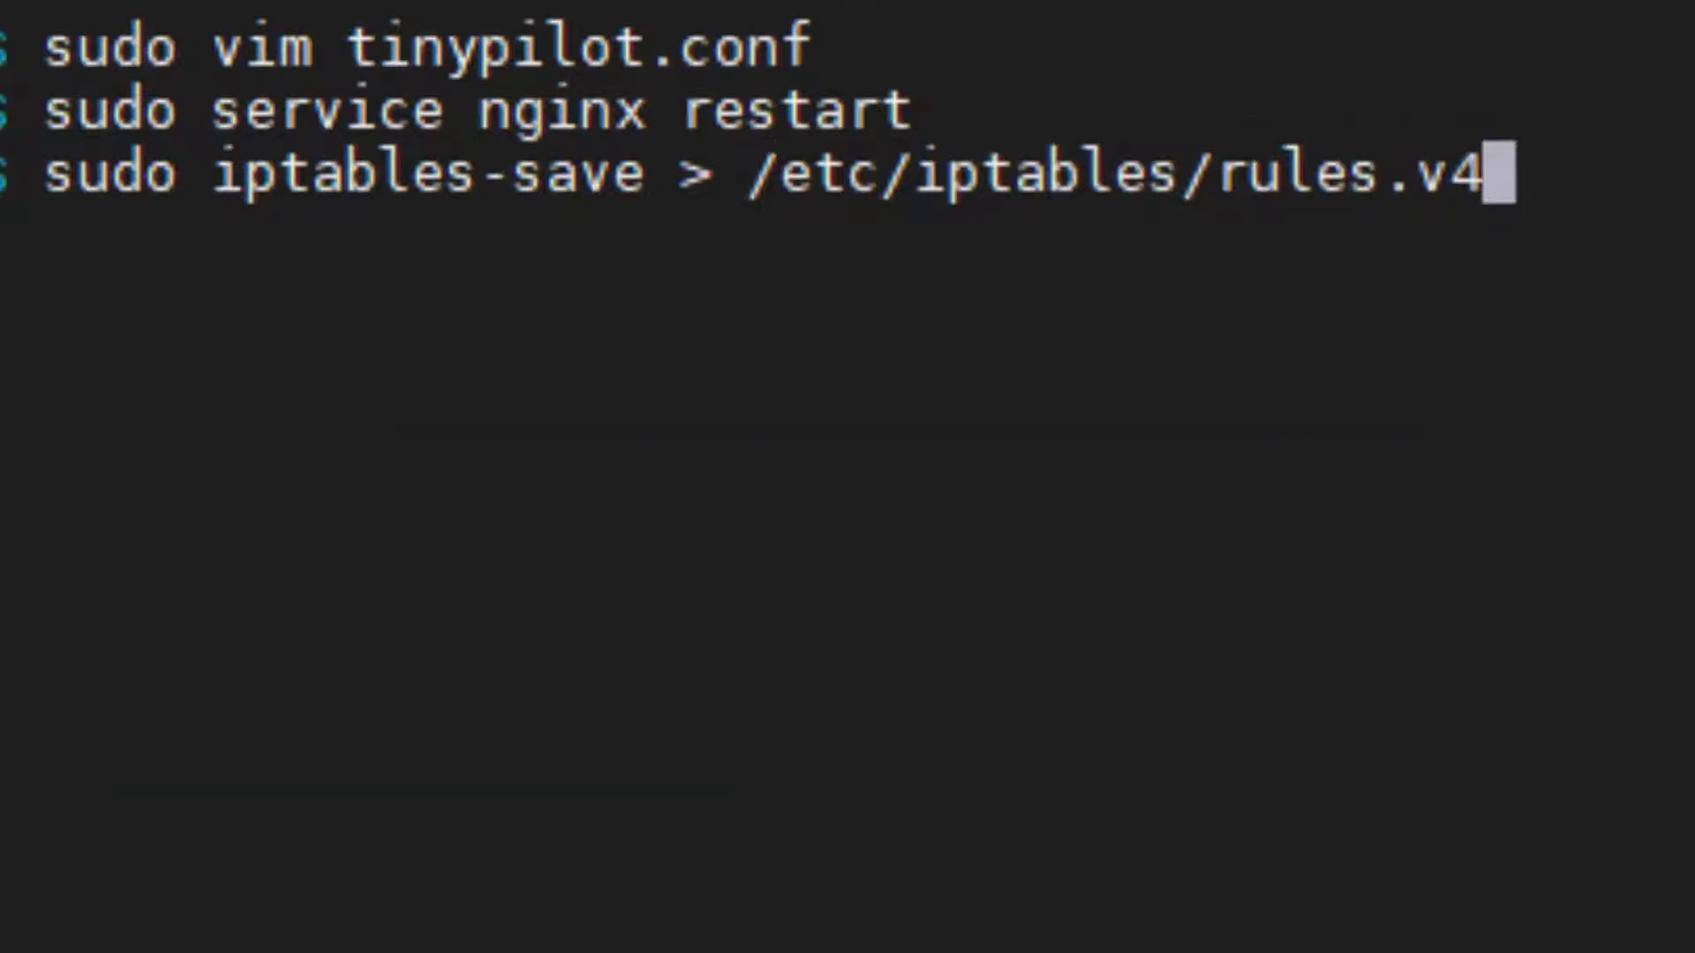
{"action": "key", "text": "Return"}
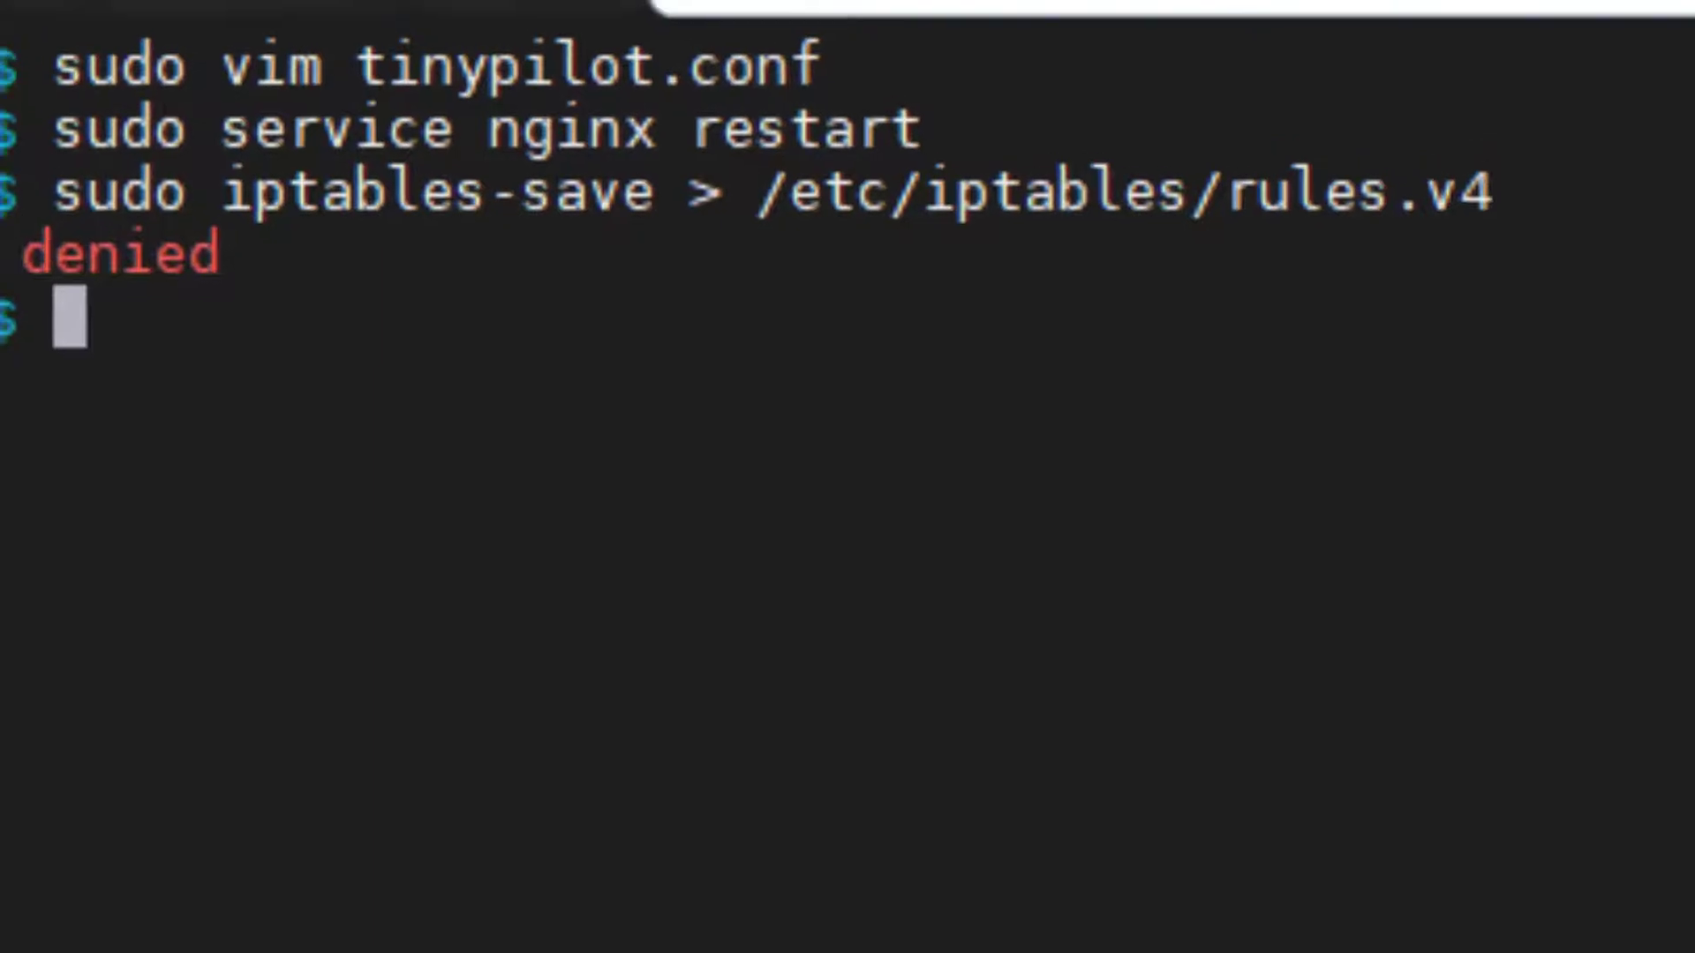
Switch to a root shell with sudo su and clear the terminal.
{"action": "key", "text": "Up"}
{"action": "key", "text": "ctrl+u"}
{"action": "type", "text": "sudo su"}
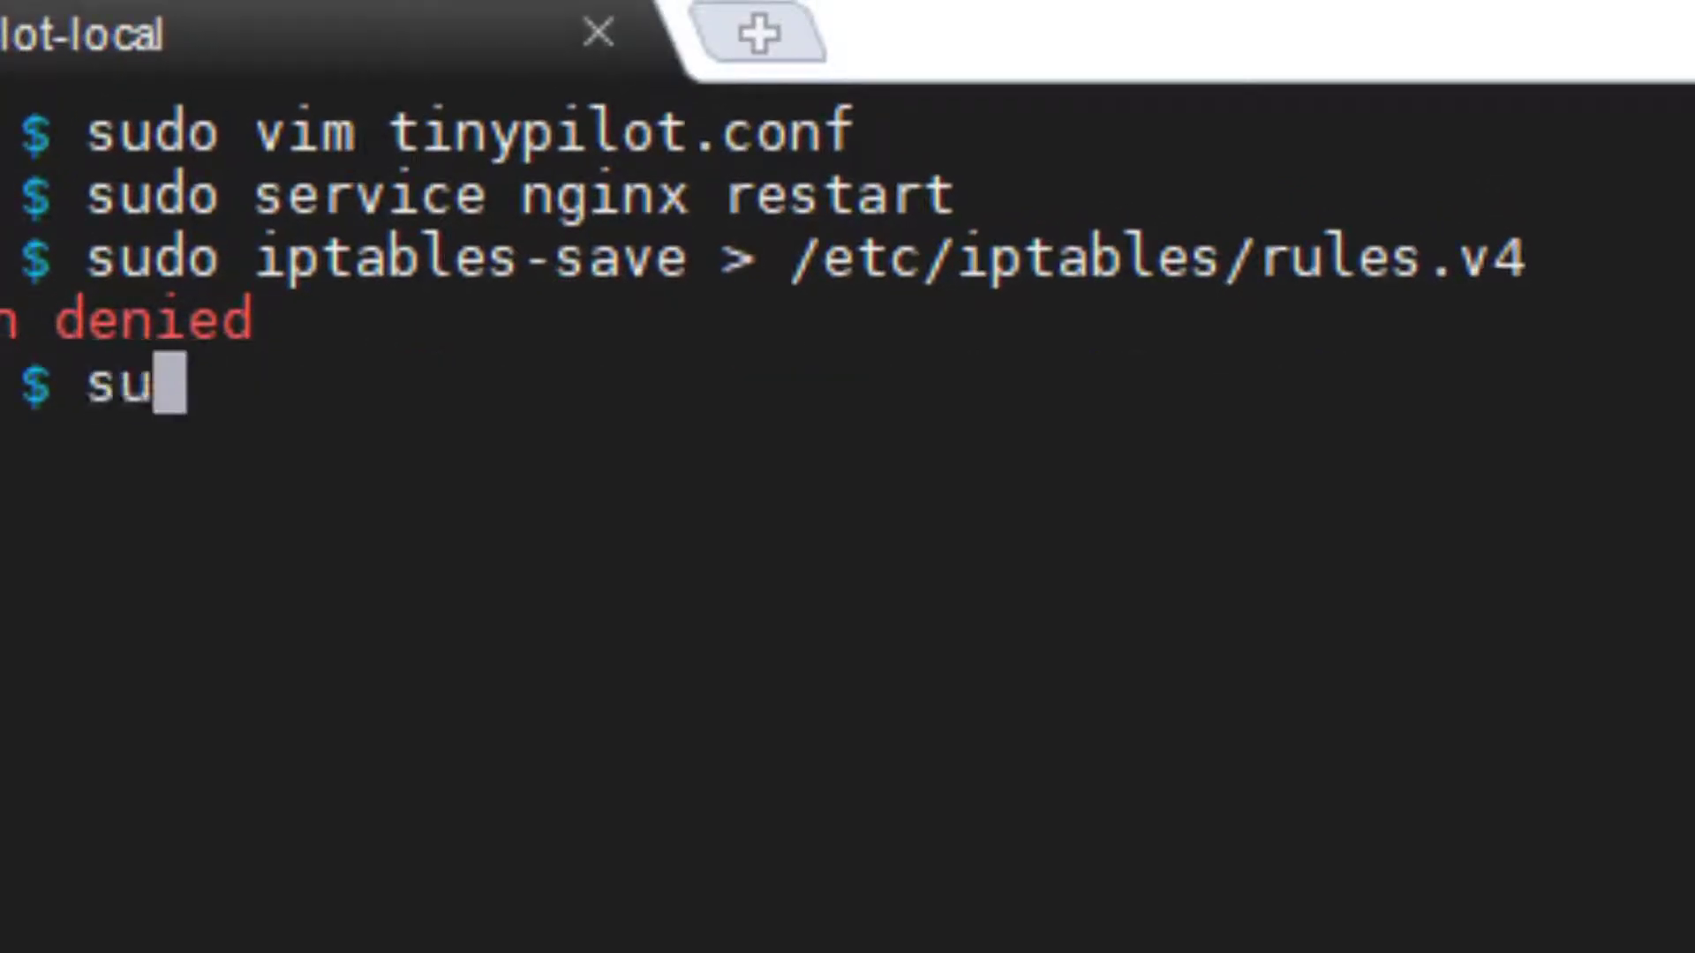
{"action": "key", "text": "Return"}
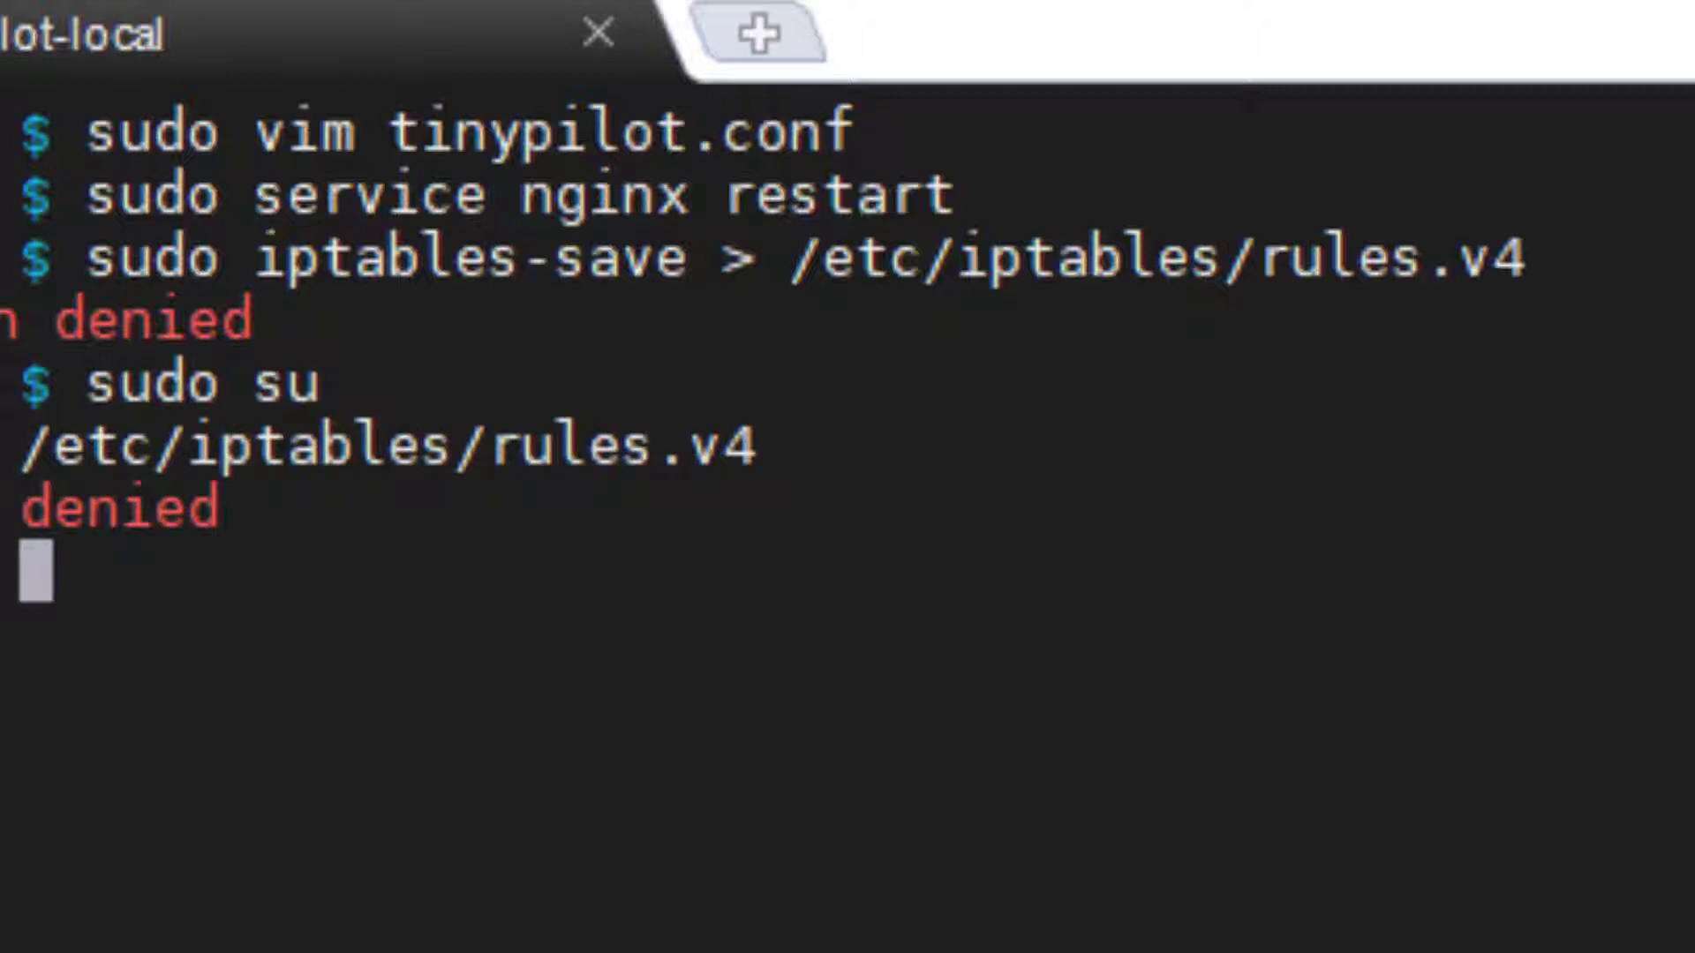
{"action": "type", "text": "clear"}
{"action": "key", "text": "Return"}
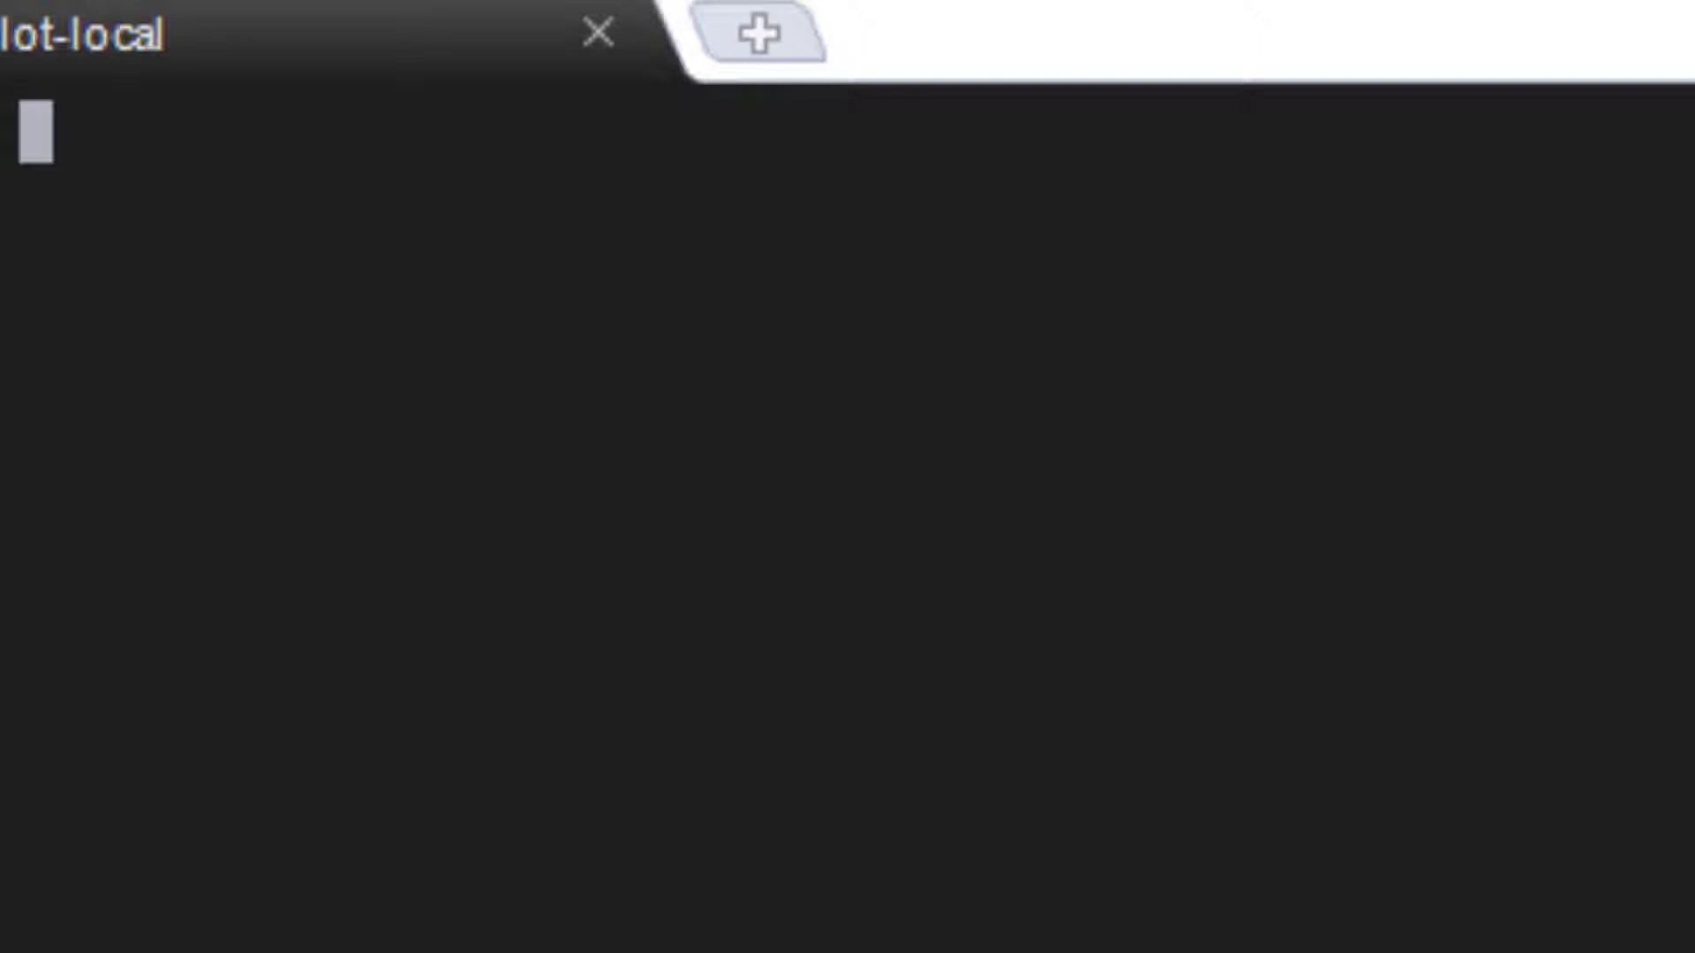
As root, save the iptables rules to /etc/iptables/rules.v4 and /etc/iptables/rules.v6.
{"action": "key", "text": "ctrl+shift+v"}
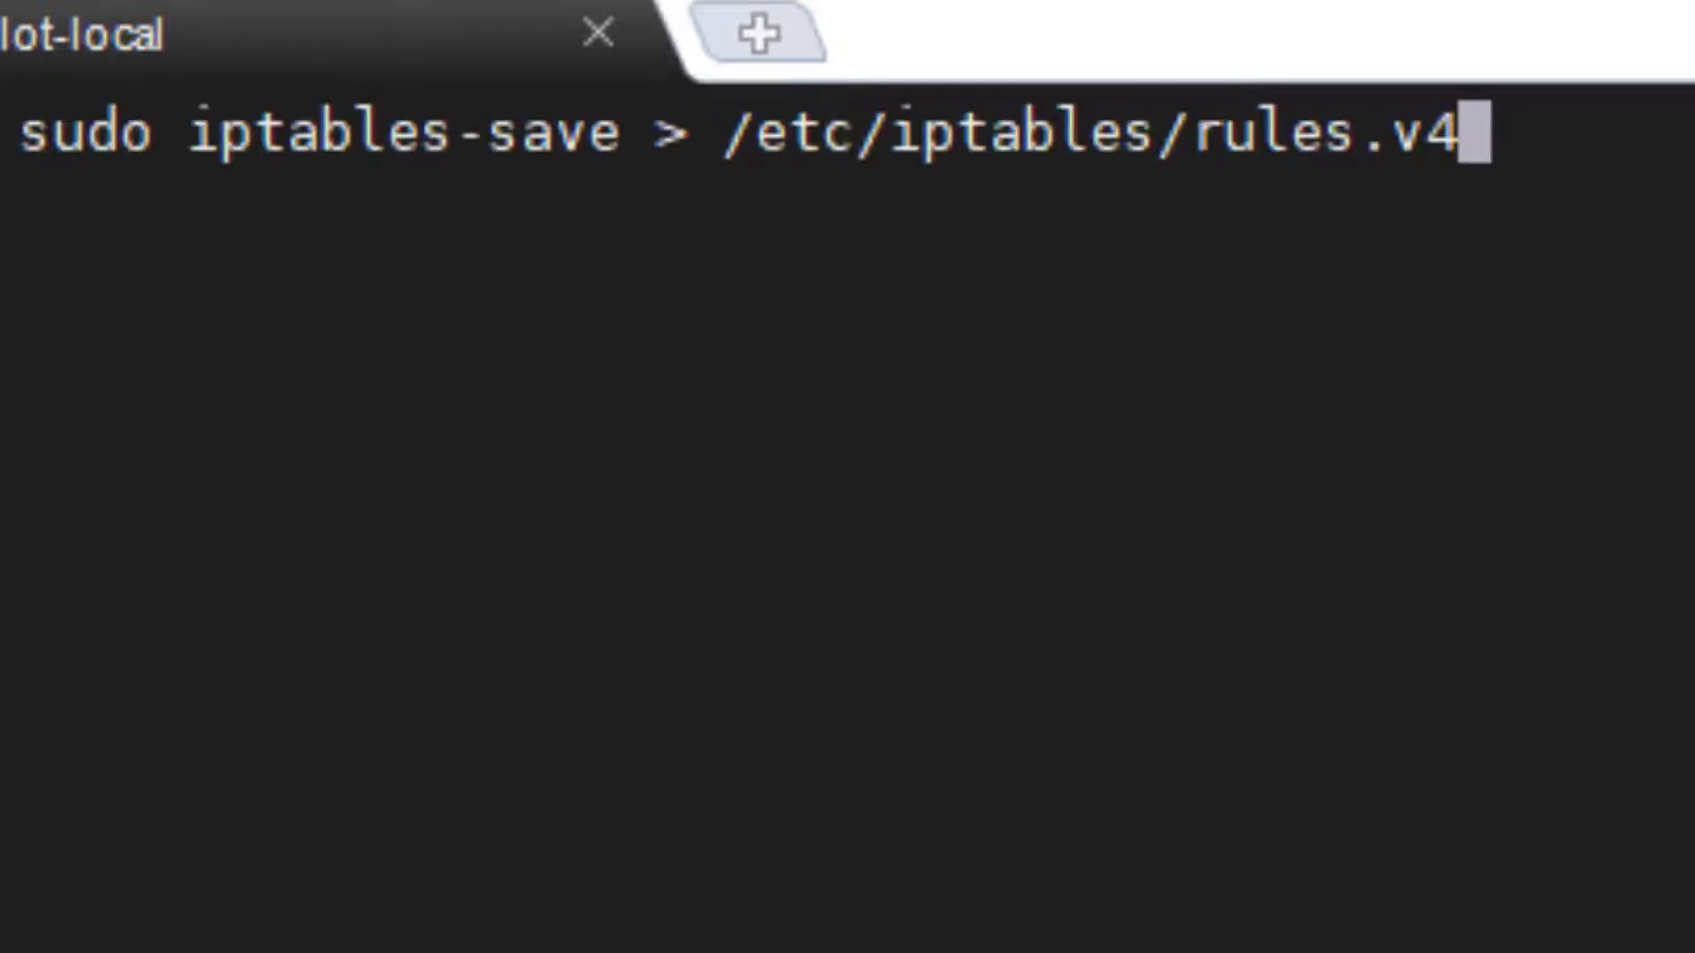
{"action": "key", "text": "Return"}
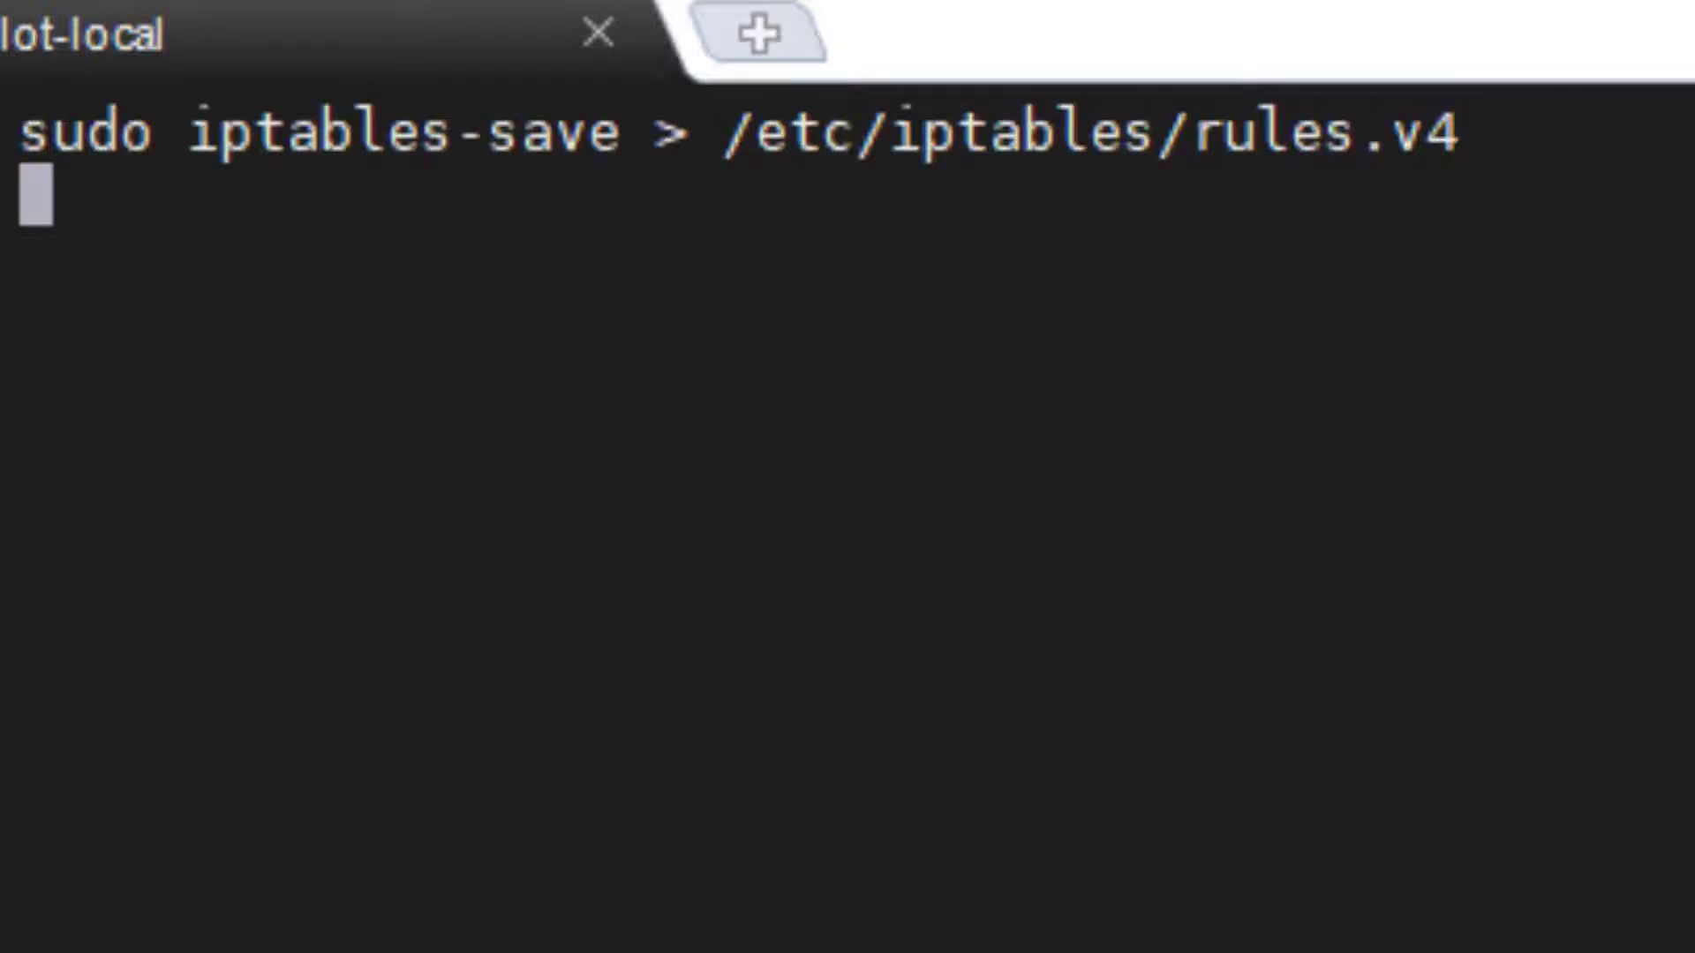
{"action": "key", "text": "Up"}
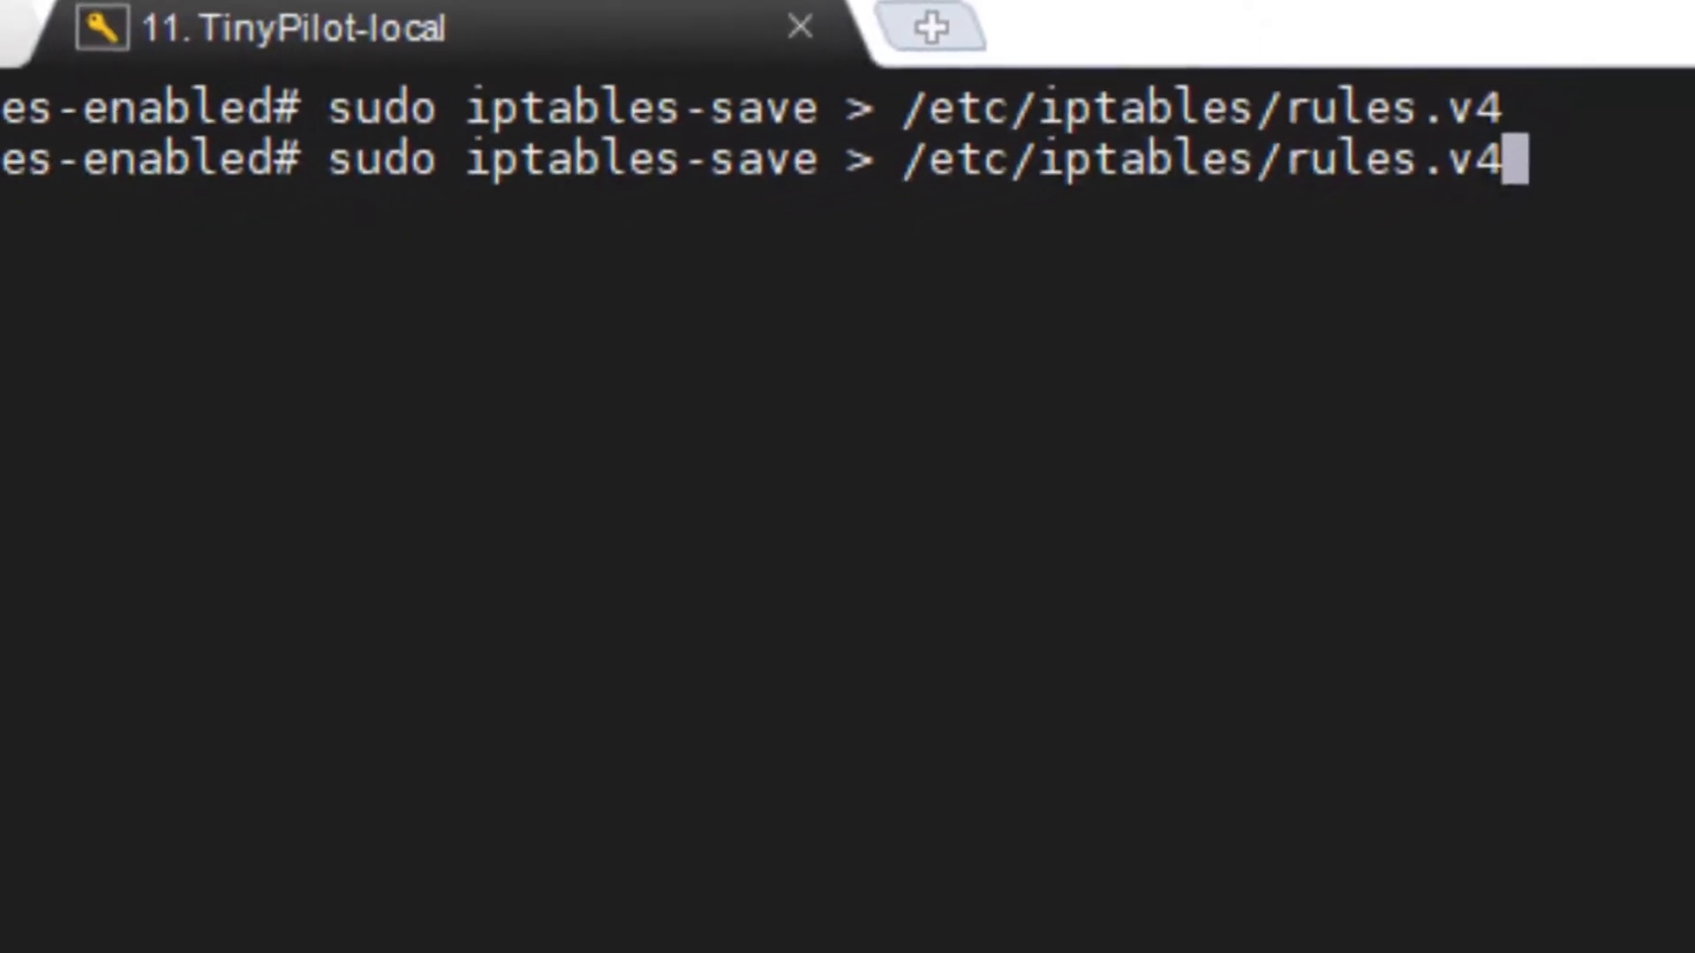
{"action": "key", "text": "BackSpace"}
{"action": "type", "text": "6"}
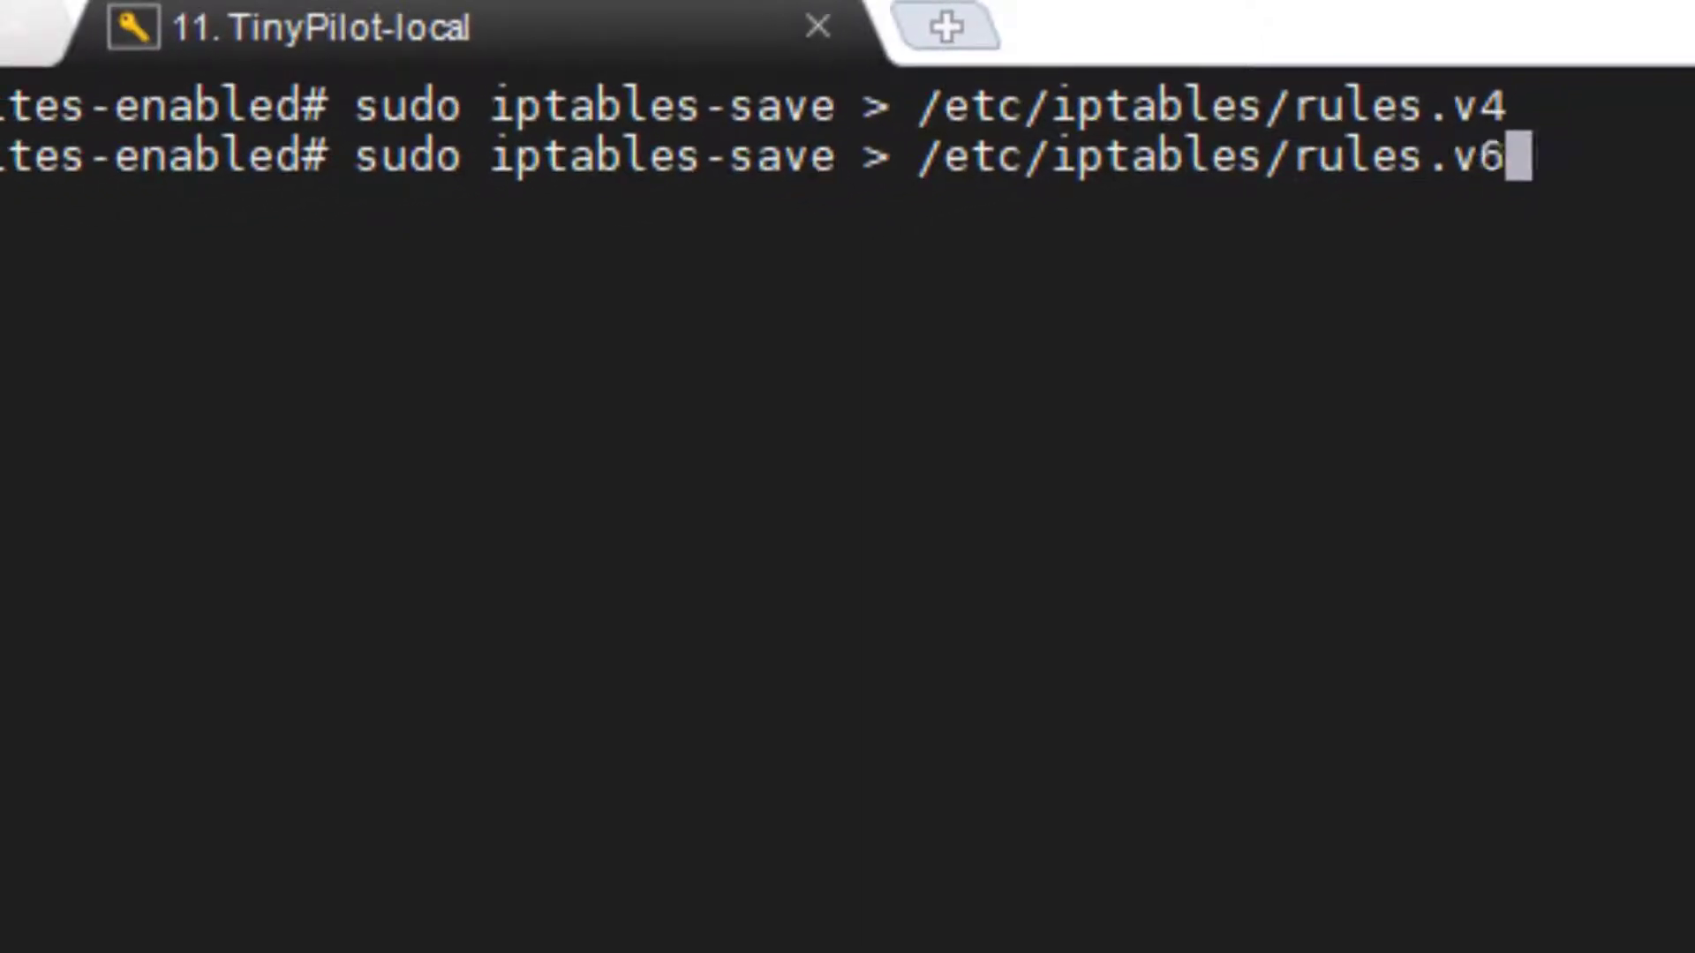
{"action": "key", "text": "Return"}
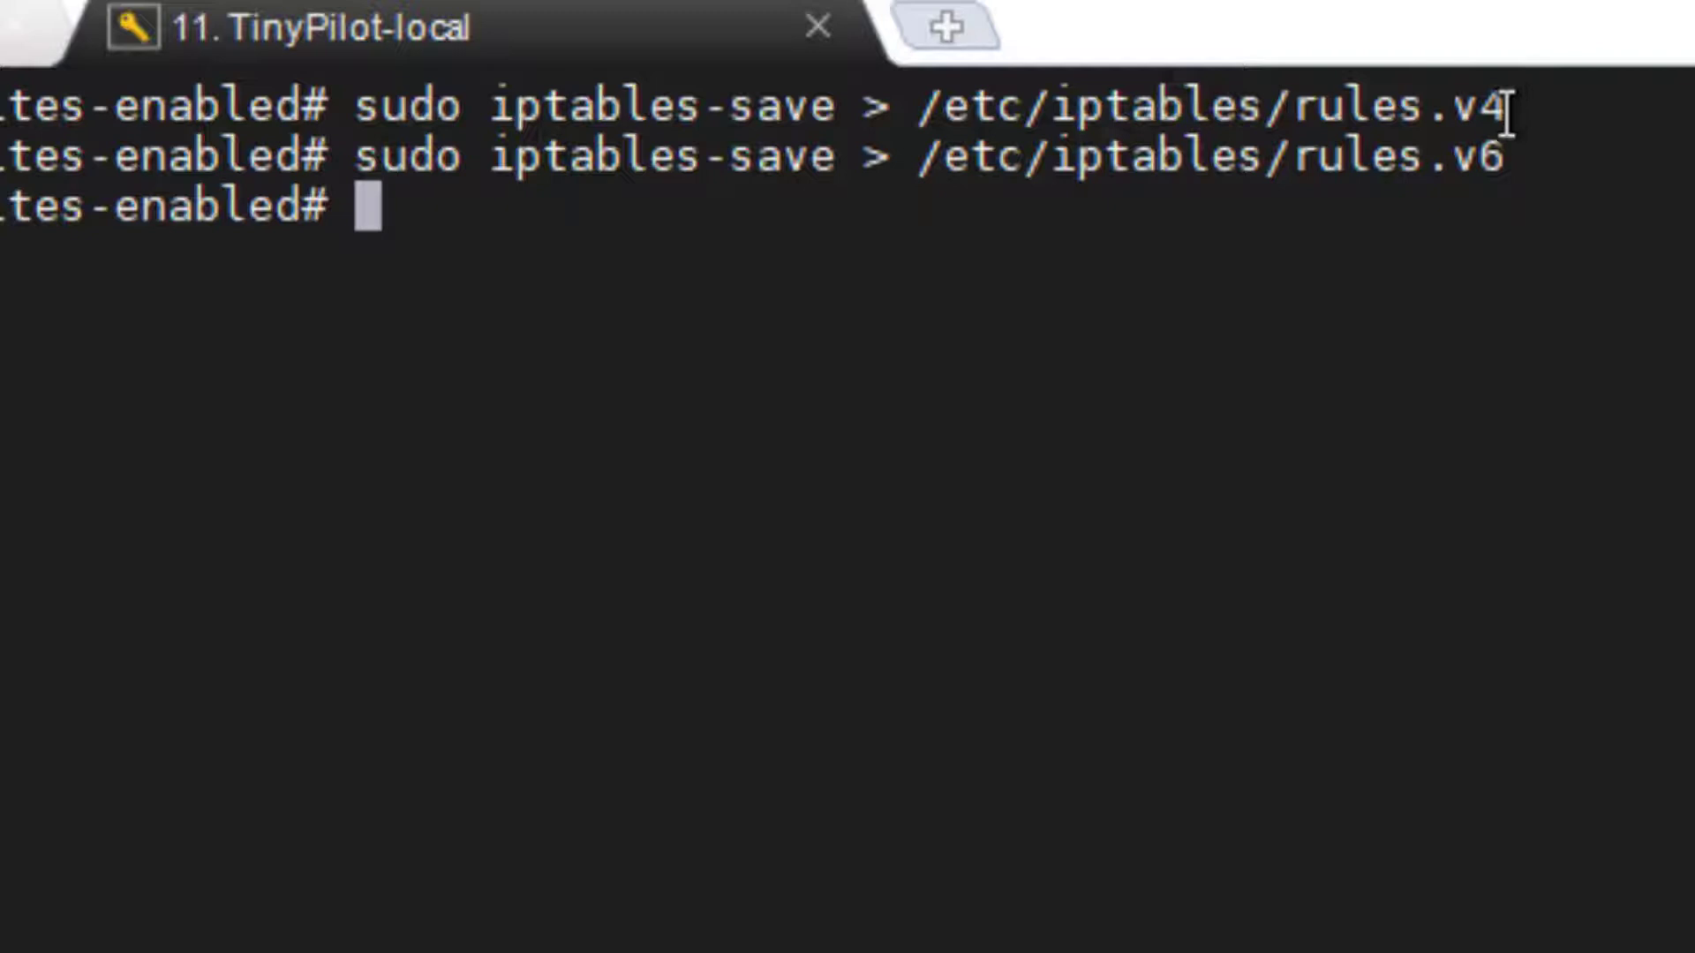
{"action": "left_click_drag", "start_coordinate": [1501, 109], "coordinate": [916, 106]}
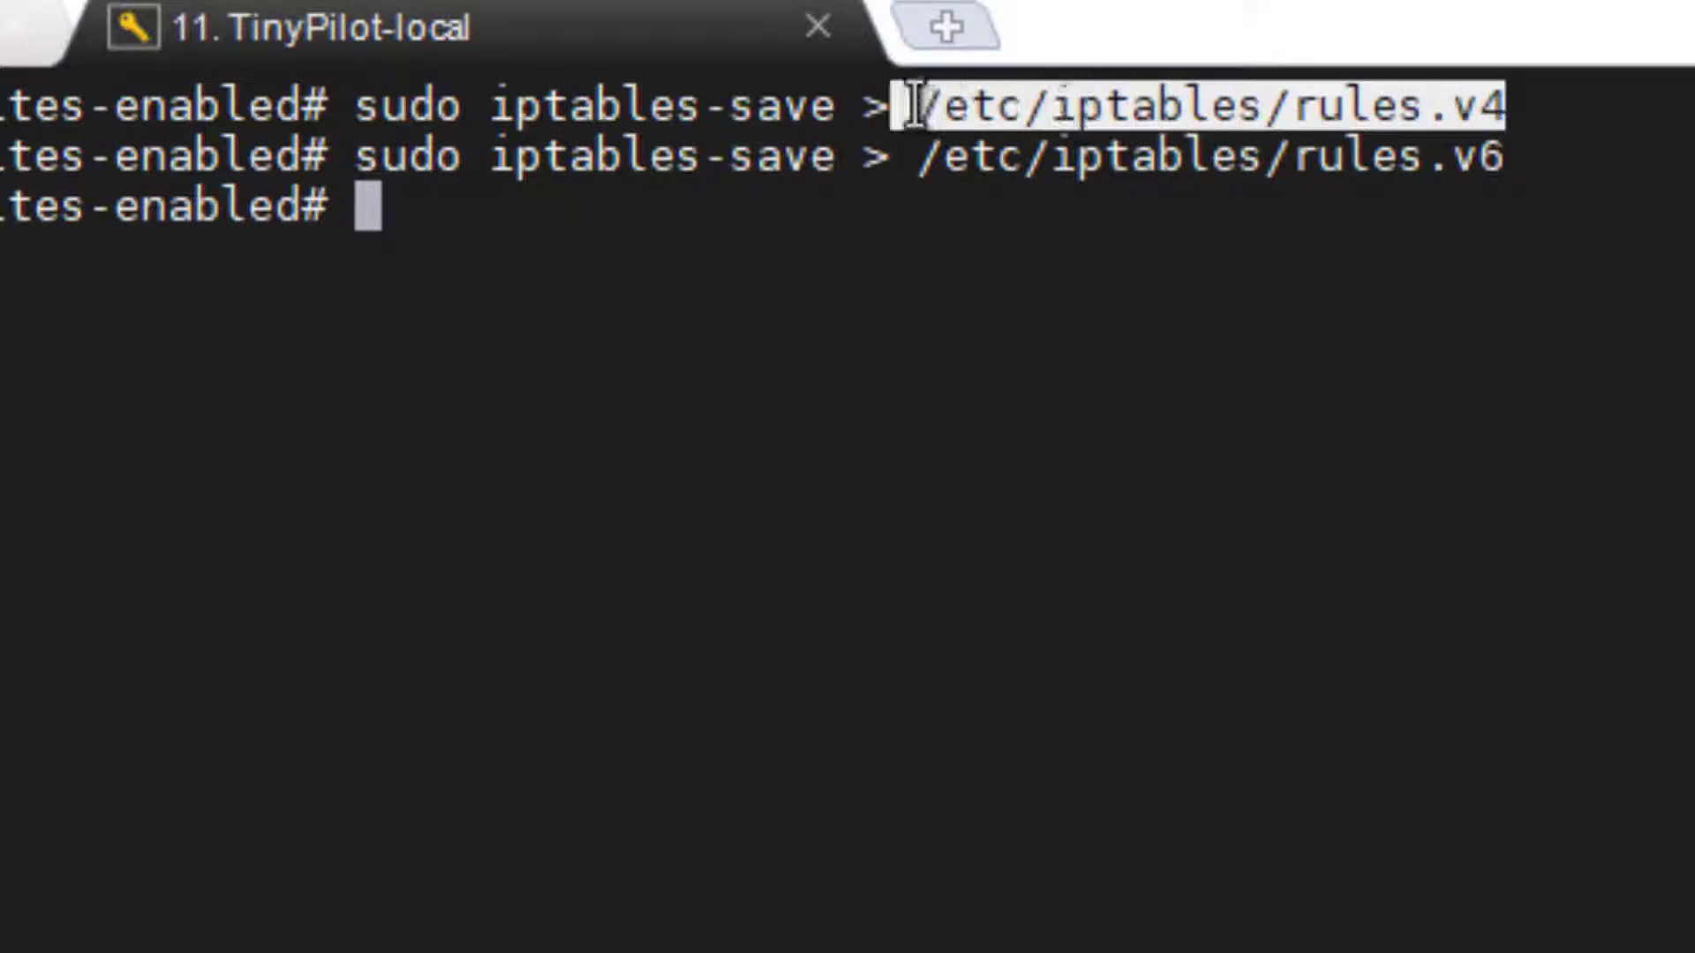
{"action": "left_click_drag", "start_coordinate": [1511, 157], "coordinate": [945, 163]}
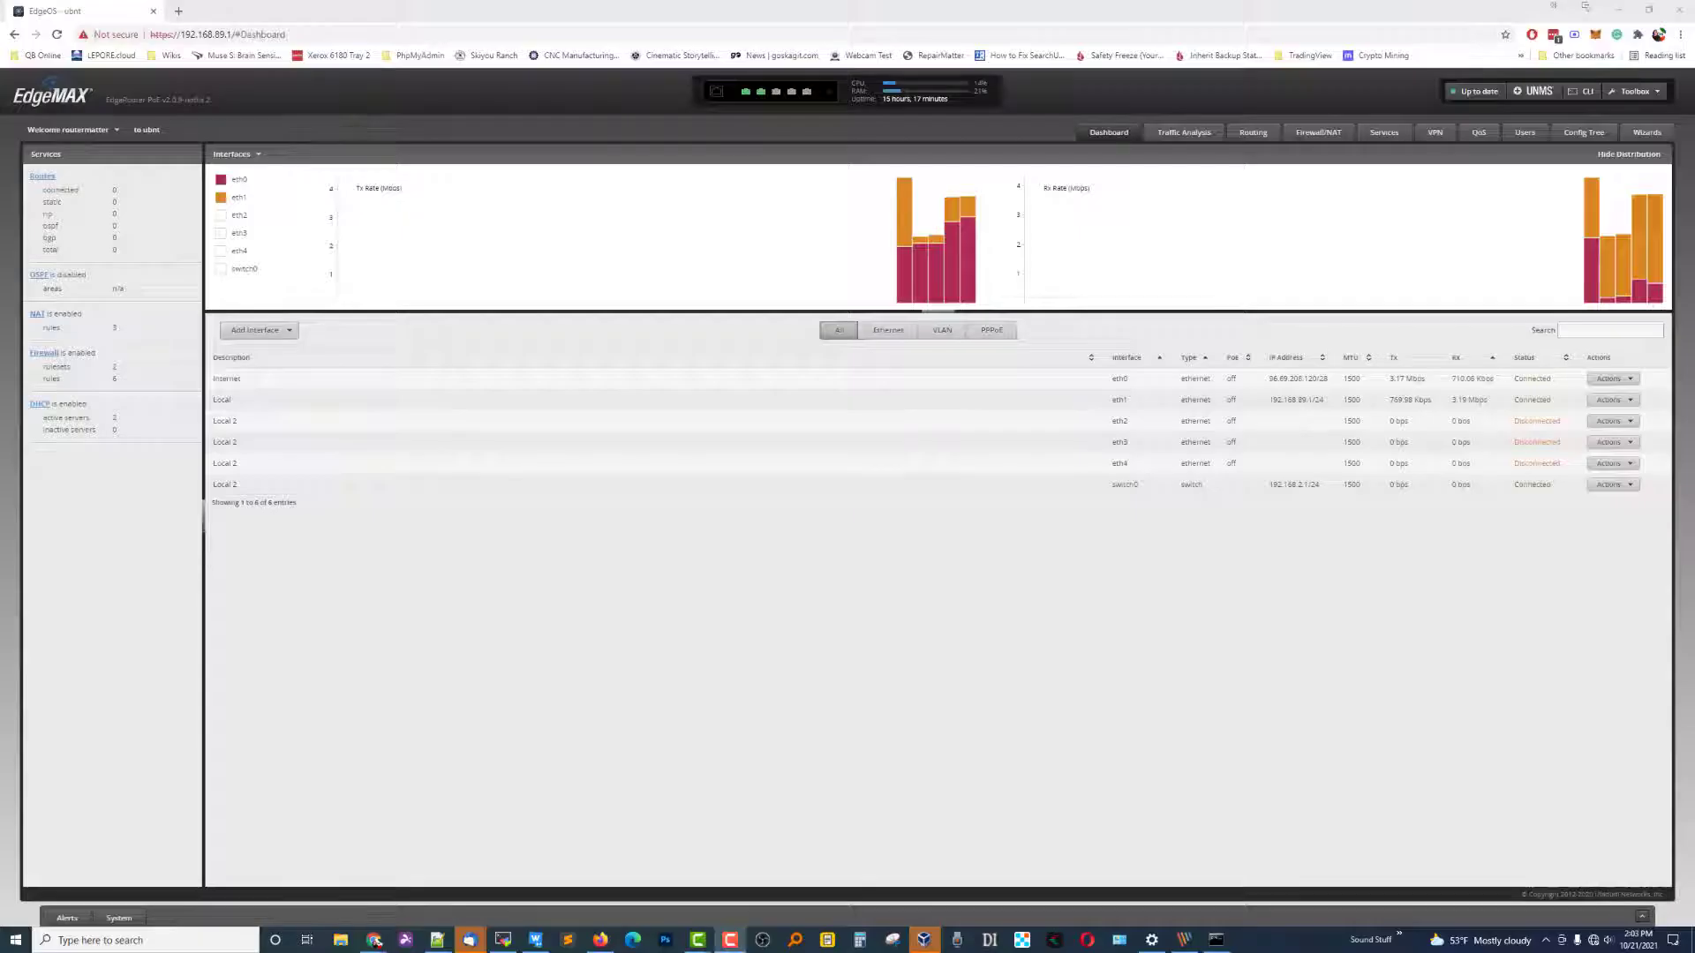
Go to the EdgeRouter's Firewall/NAT port forwarding and add a new rule.
{"action": "mouse_move", "coordinate": [552, 197]}
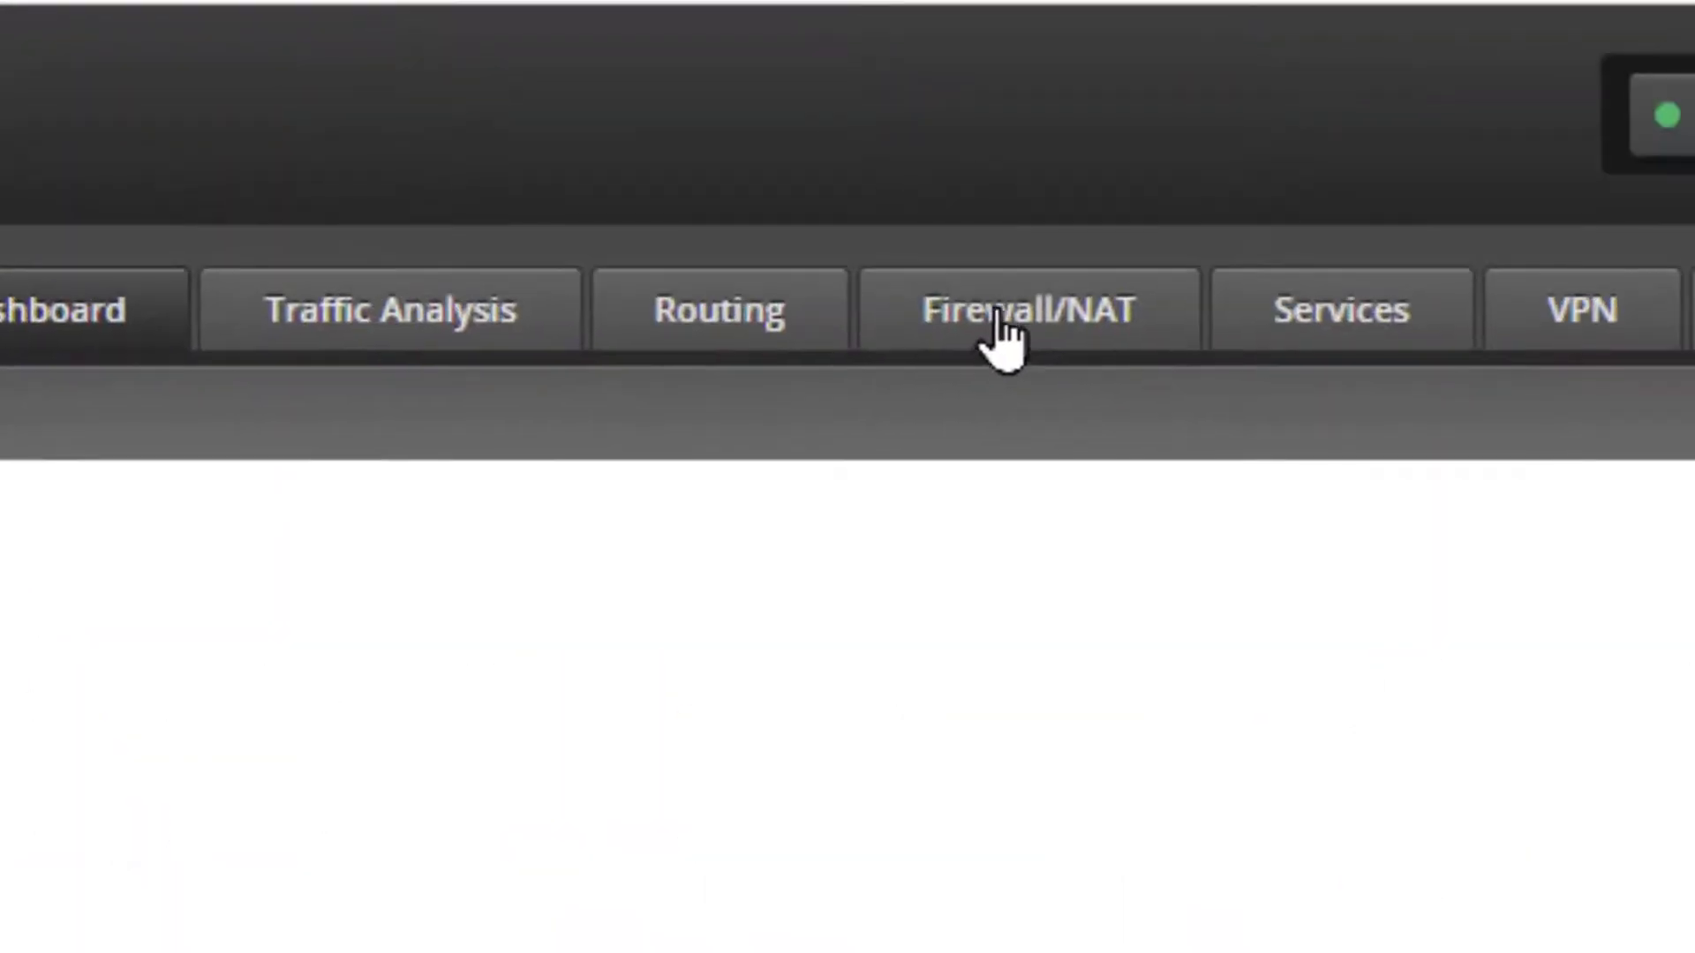
{"action": "left_click", "coordinate": [1001, 344]}
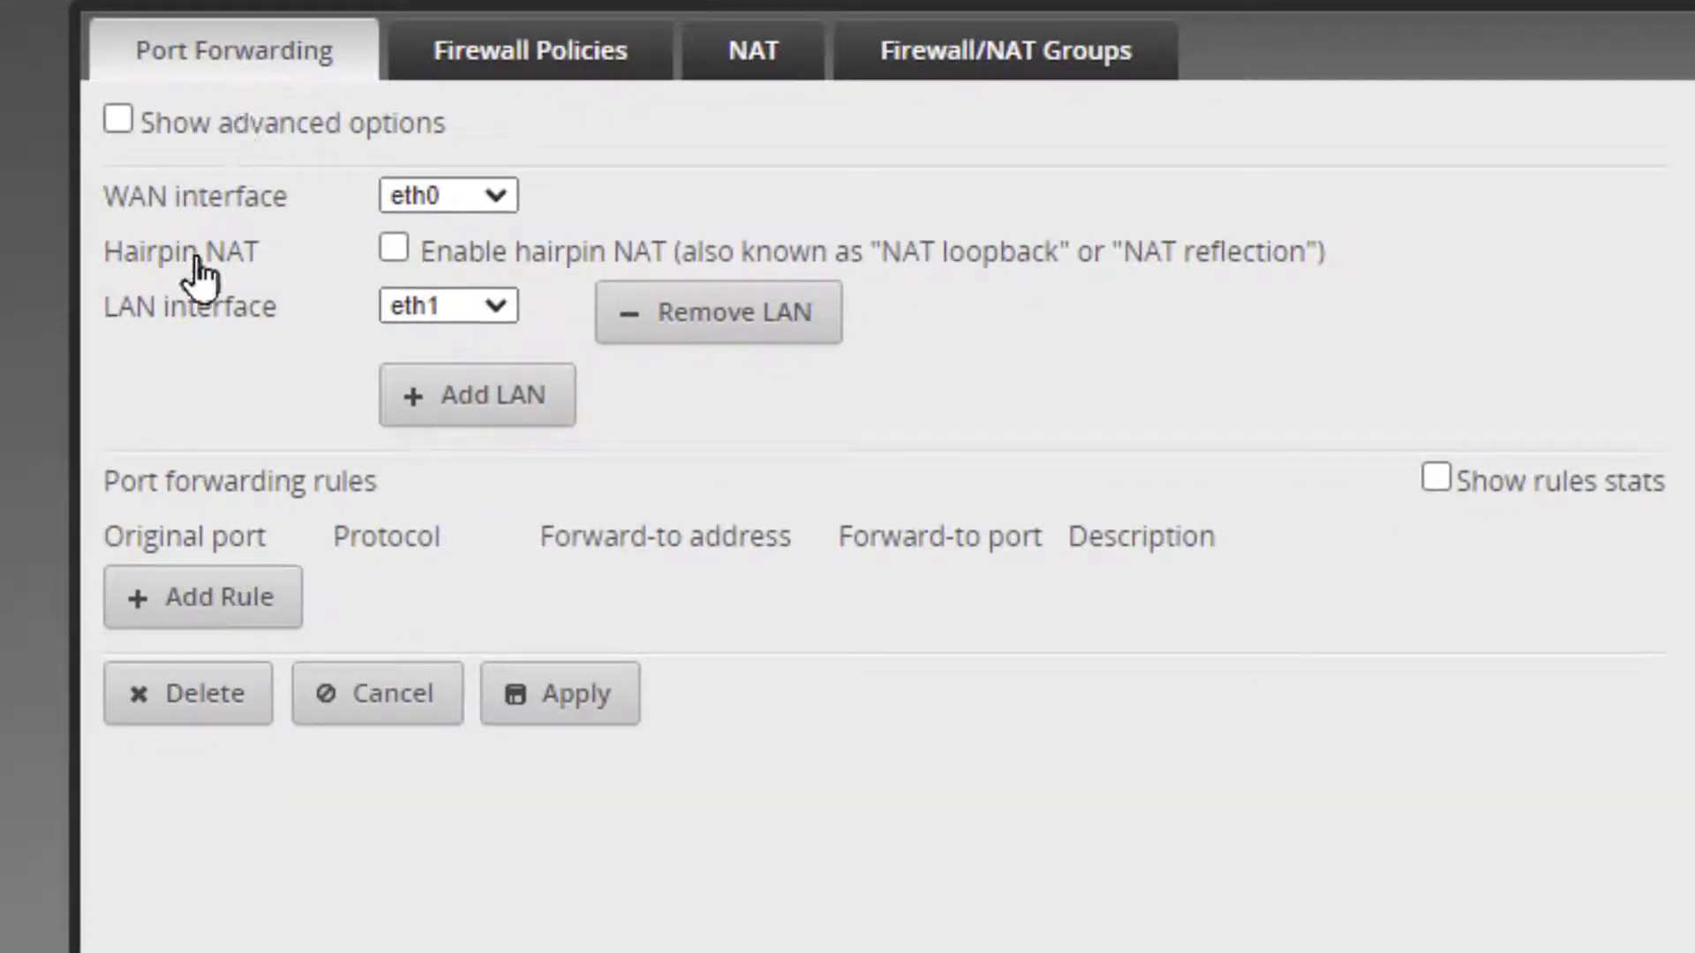
{"action": "left_click", "coordinate": [199, 609]}
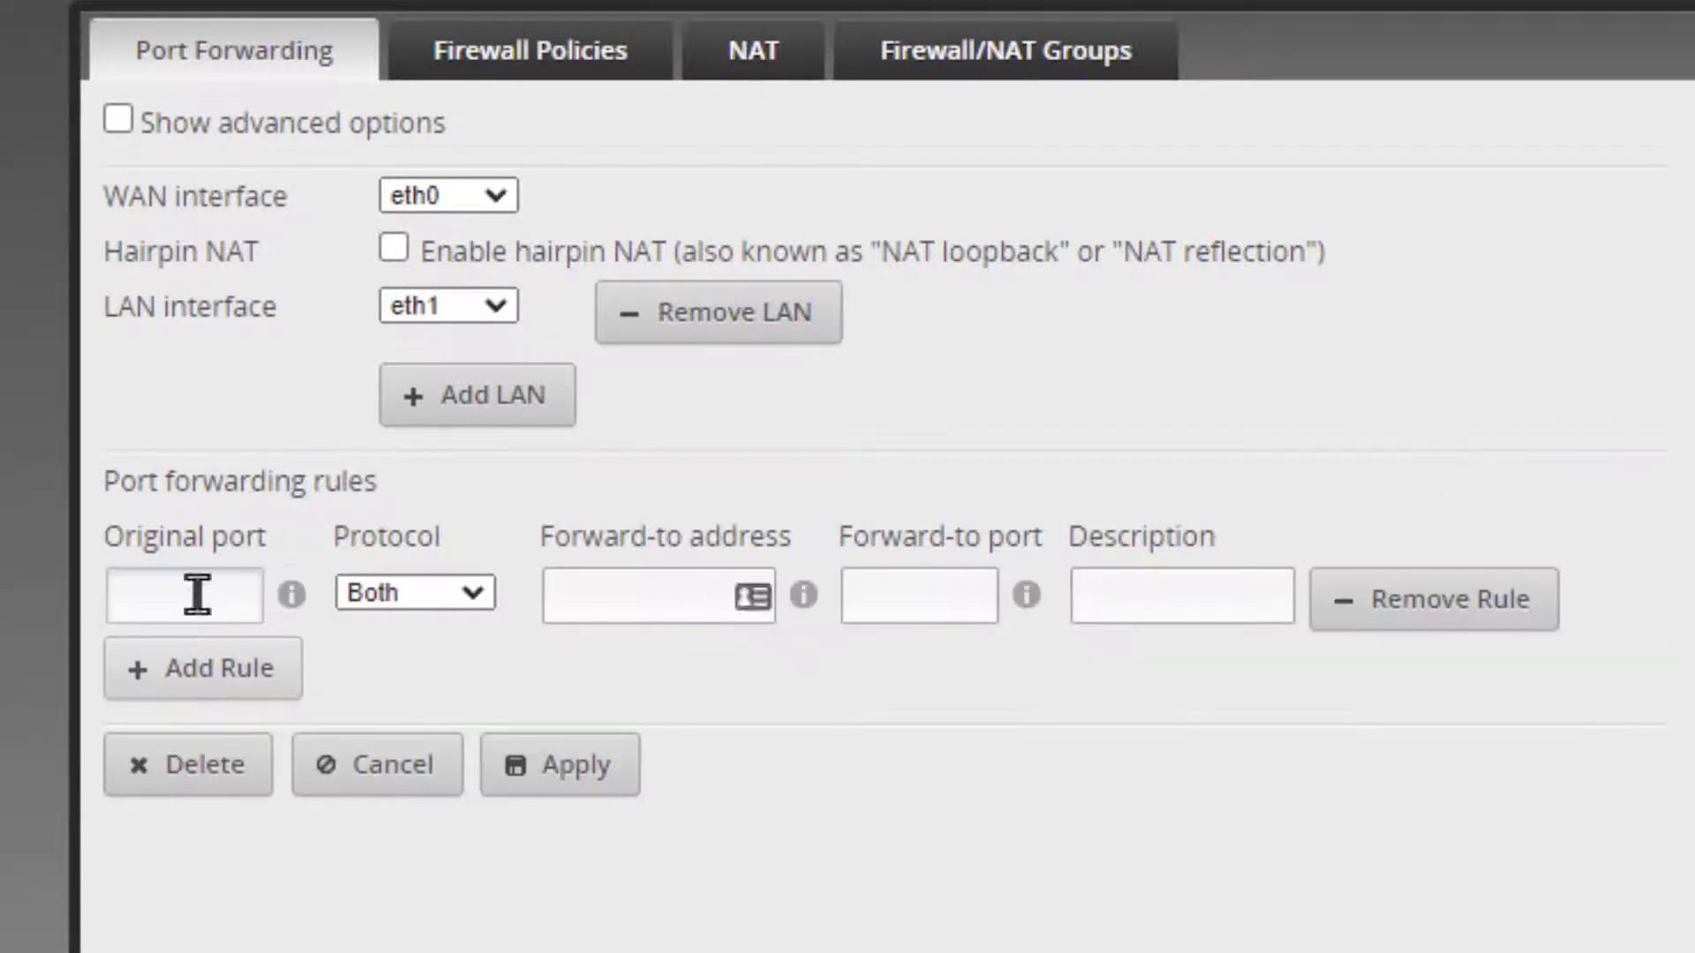
Set the rule to forward port 1111 to 192.168.89.4 port 1111, described as TinyPilot.
{"action": "left_click", "coordinate": [197, 594]}
{"action": "type", "text": "1"}
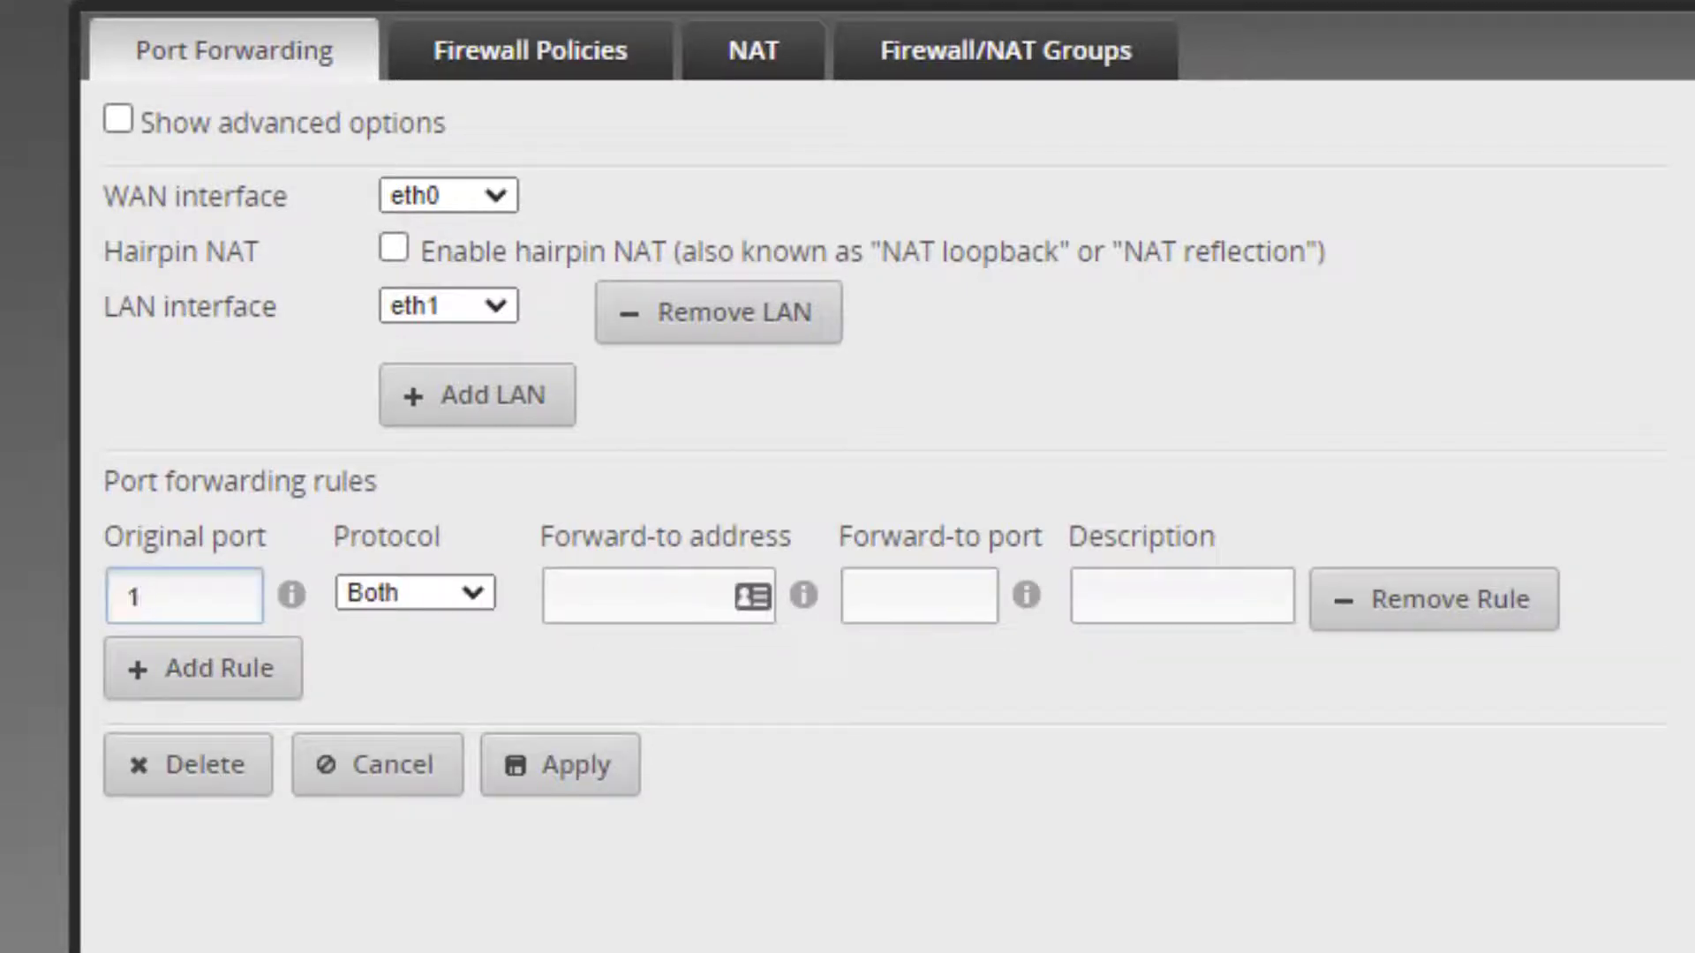
{"action": "type", "text": "111"}
{"action": "key", "text": "Tab"}
{"action": "key", "text": "Tab"}
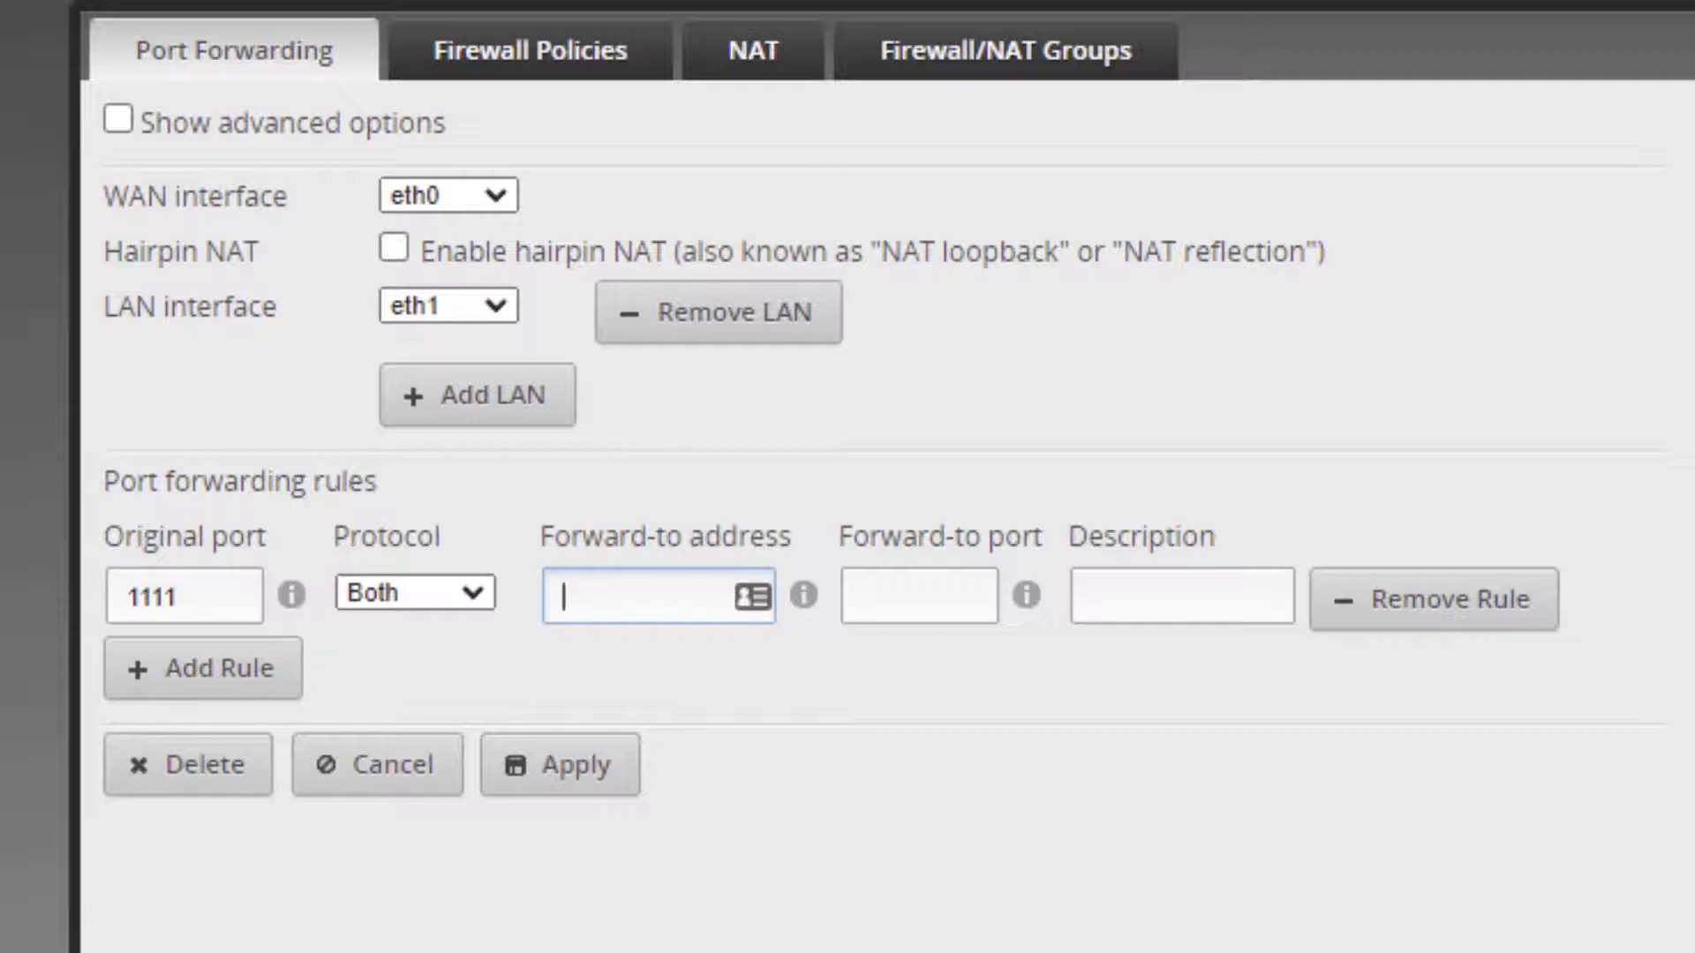
{"action": "type", "text": "192.168"}
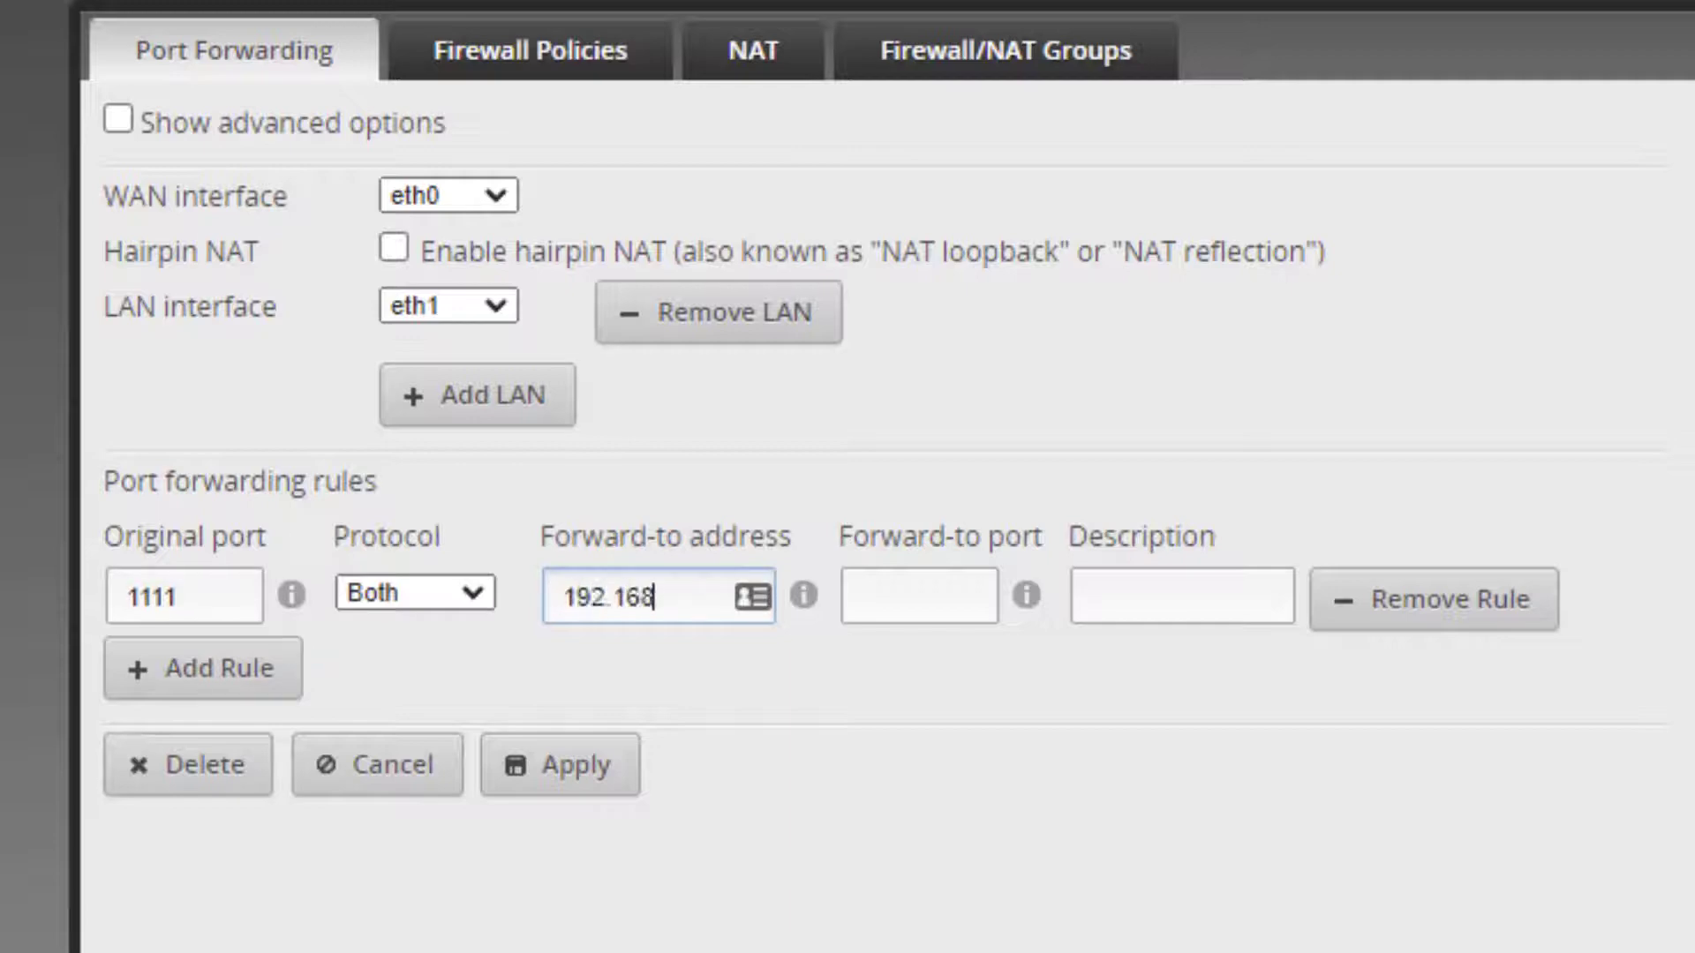
{"action": "type", "text": ".89.4"}
{"action": "left_click", "coordinate": [918, 597]}
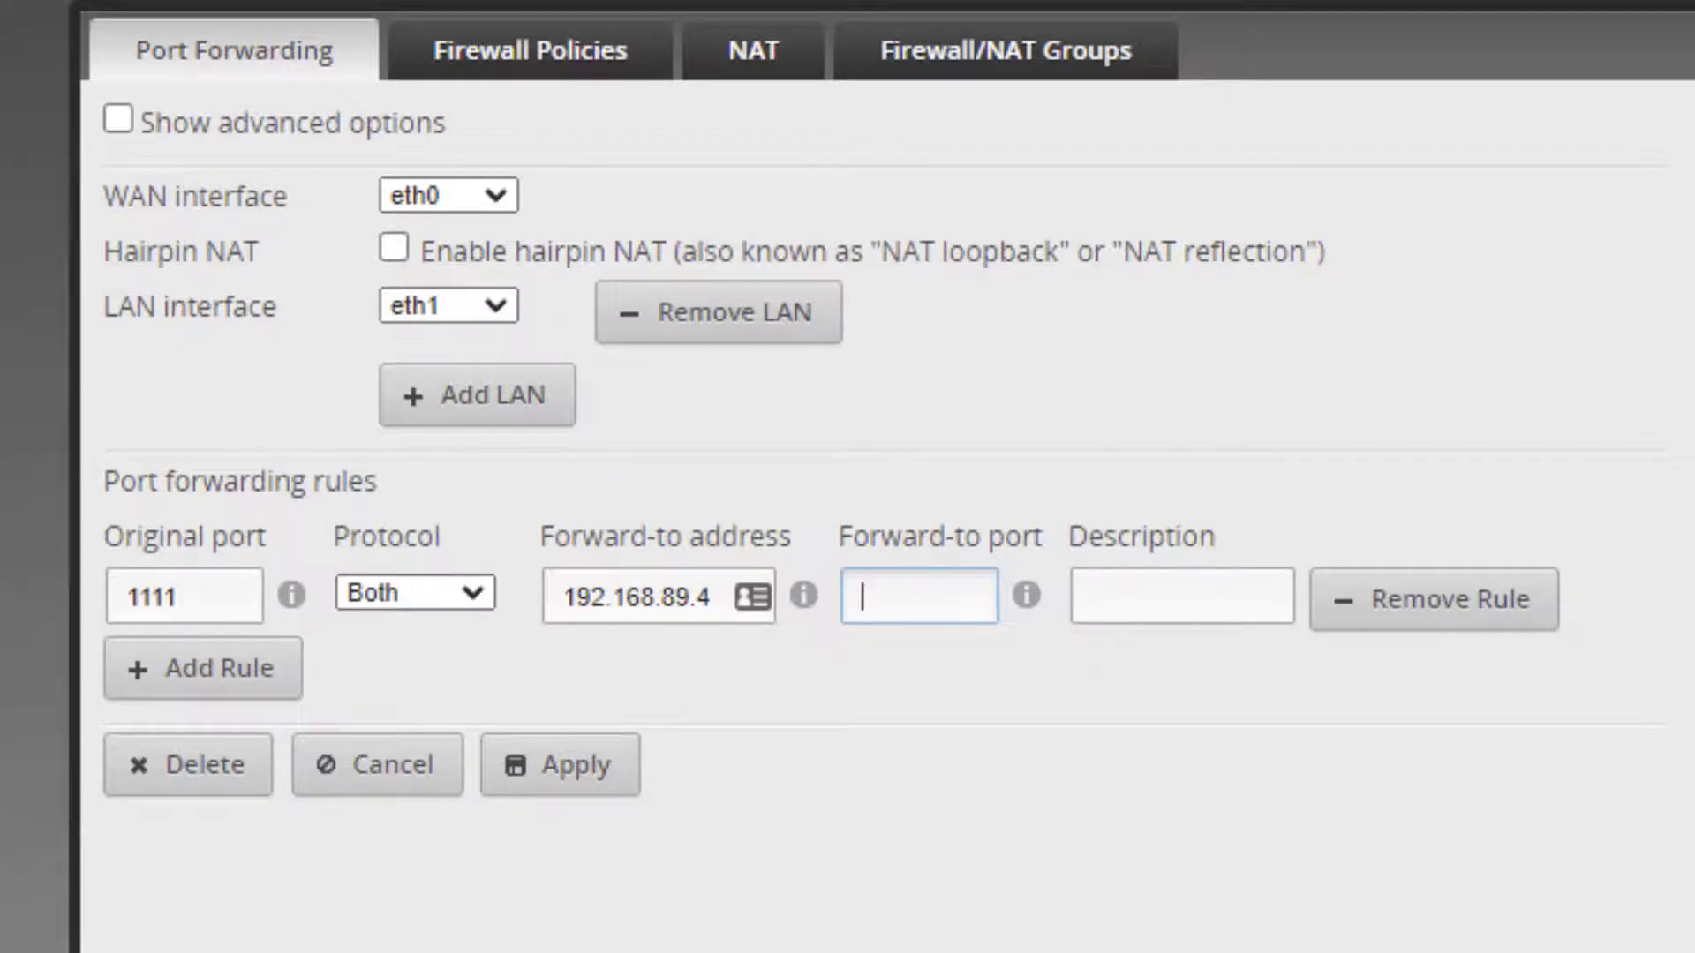
{"action": "type", "text": "1111"}
{"action": "key", "text": "Tab"}
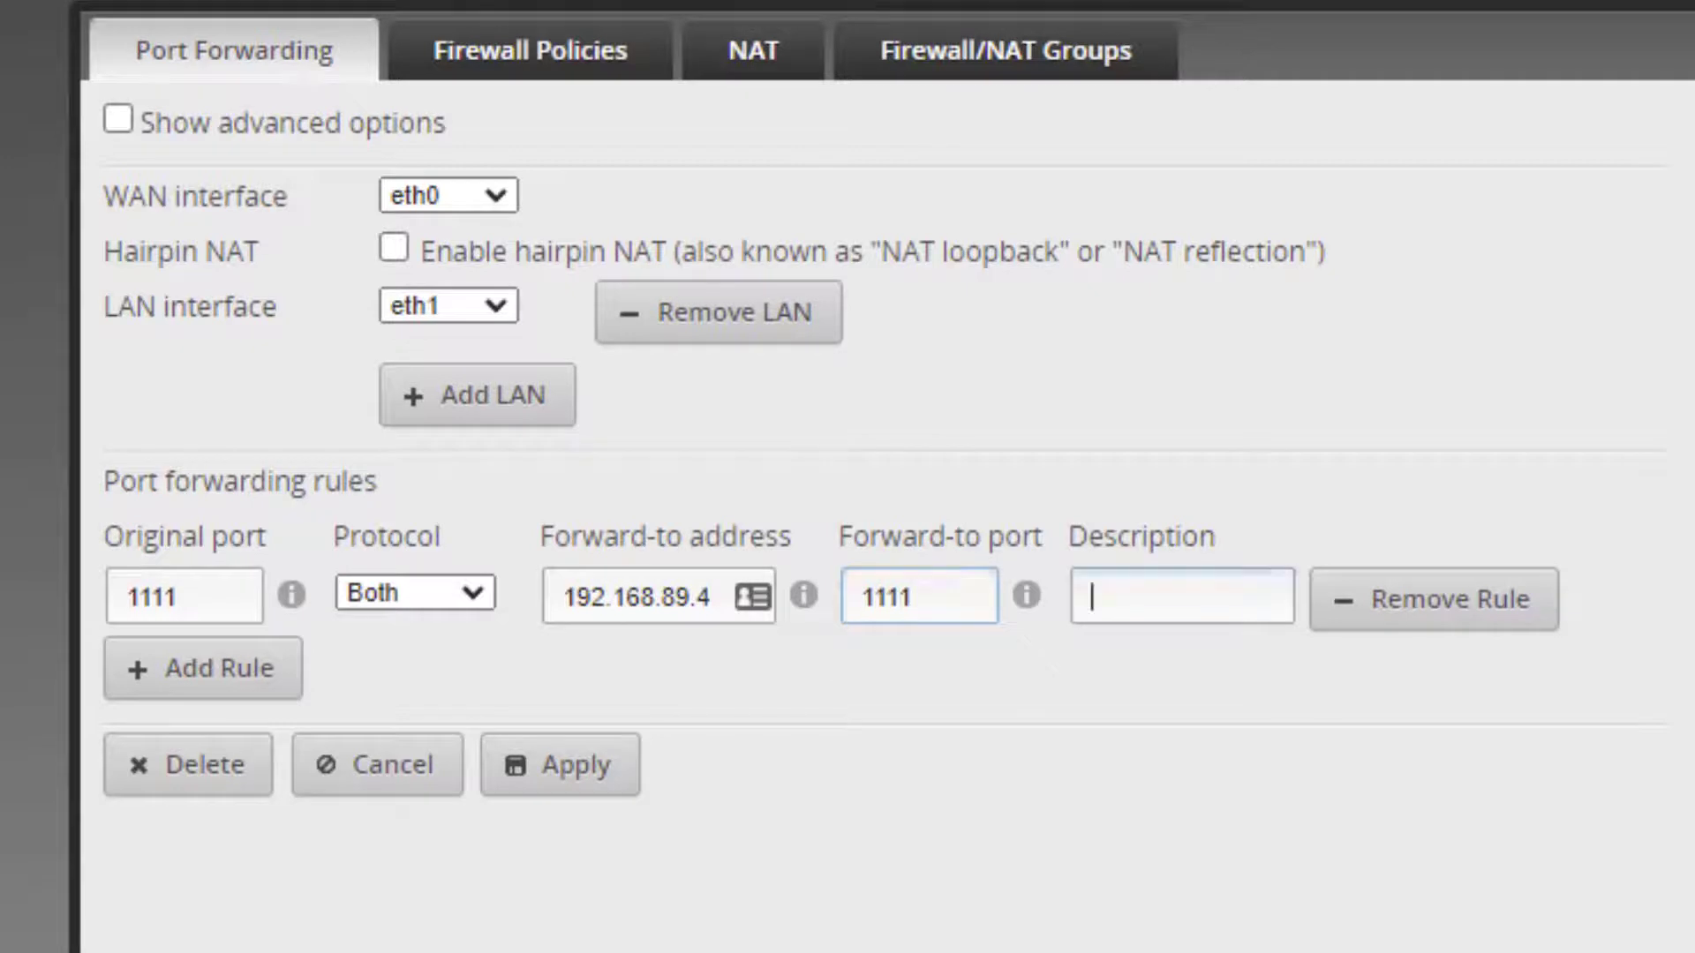
{"action": "type", "text": "TinyPilot"}
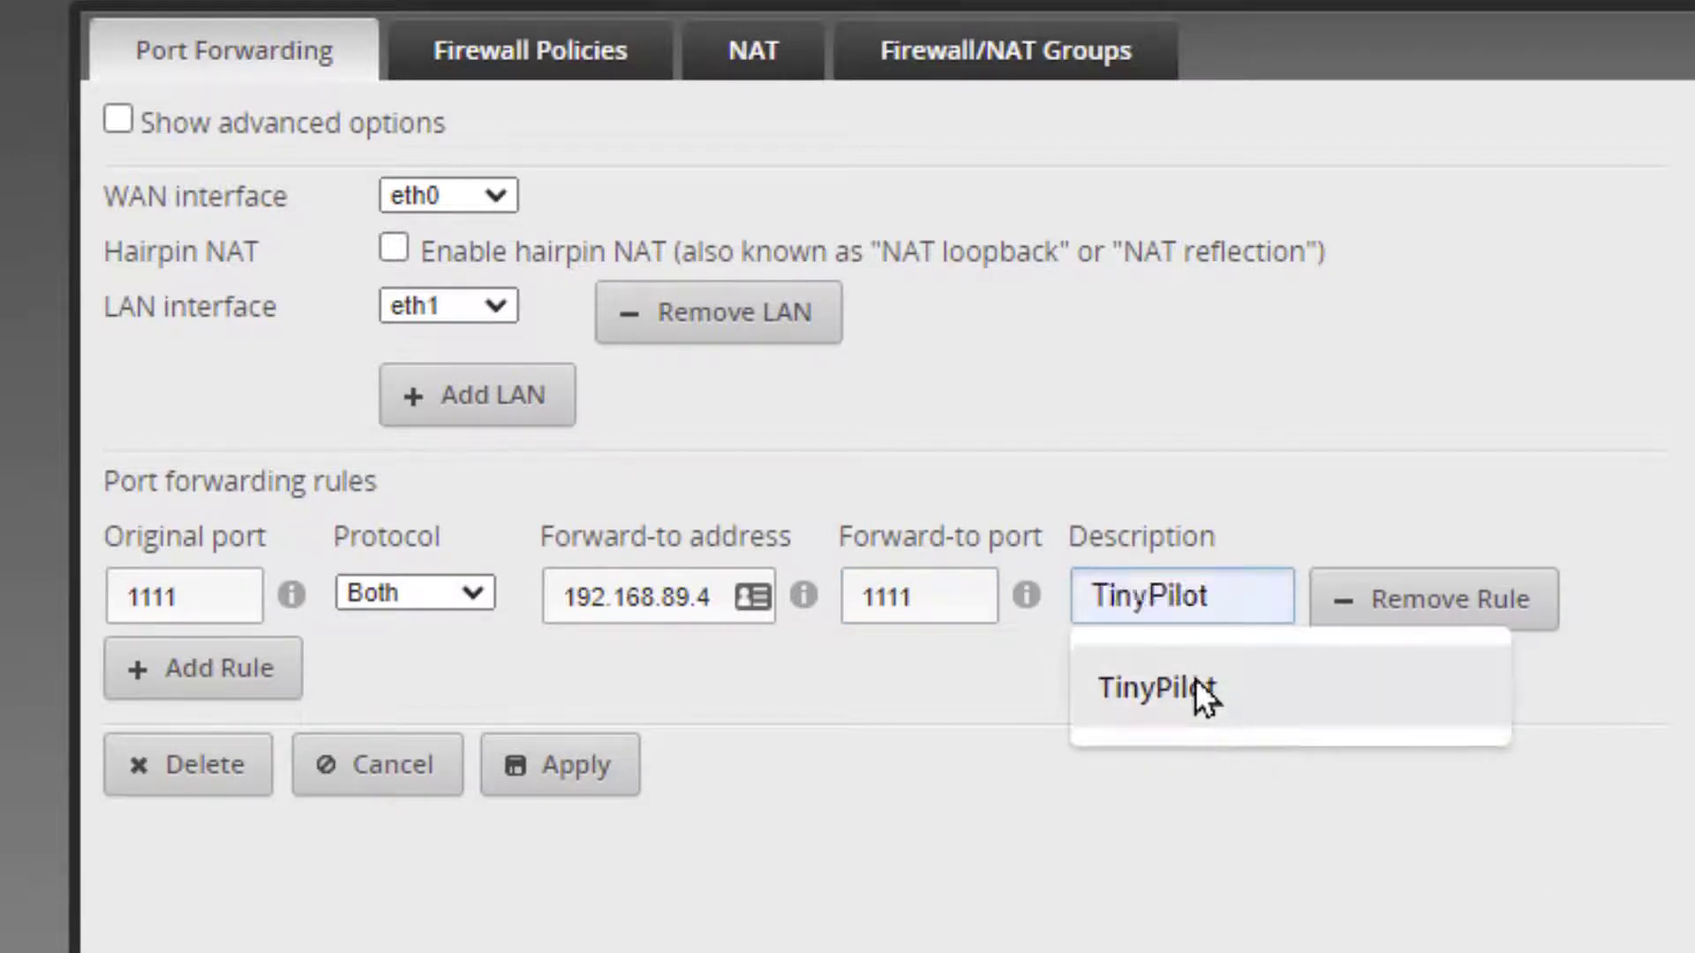
{"action": "left_click", "coordinate": [1195, 693]}
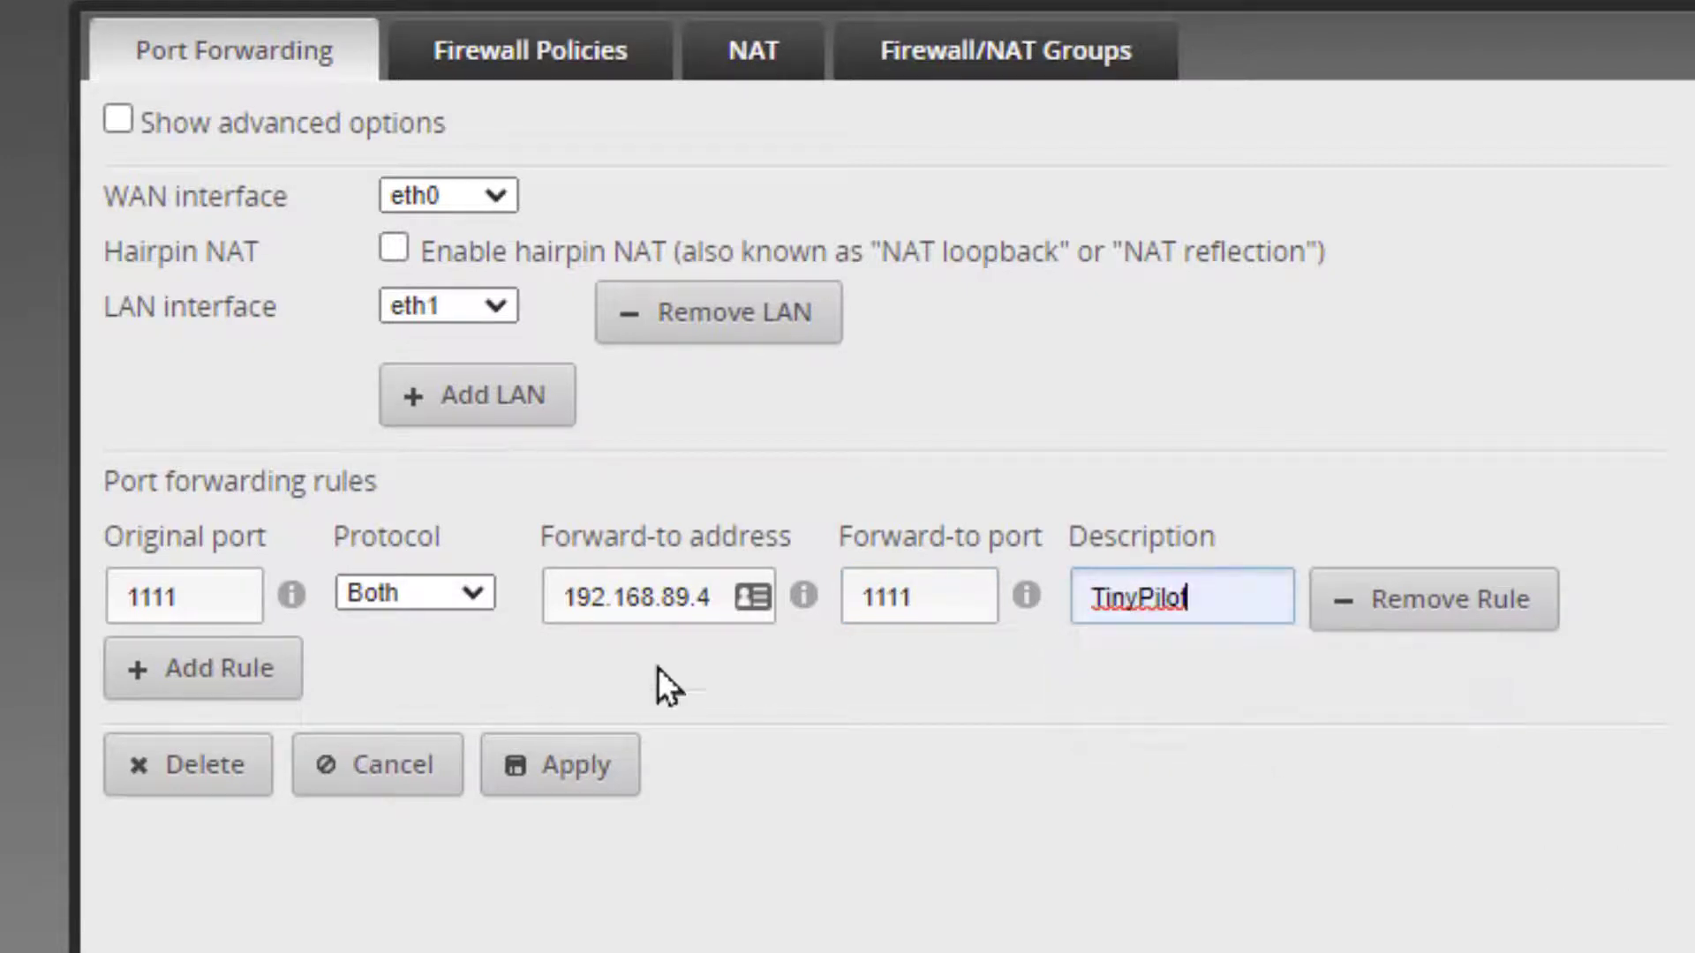
{"action": "left_click", "coordinate": [181, 676]}
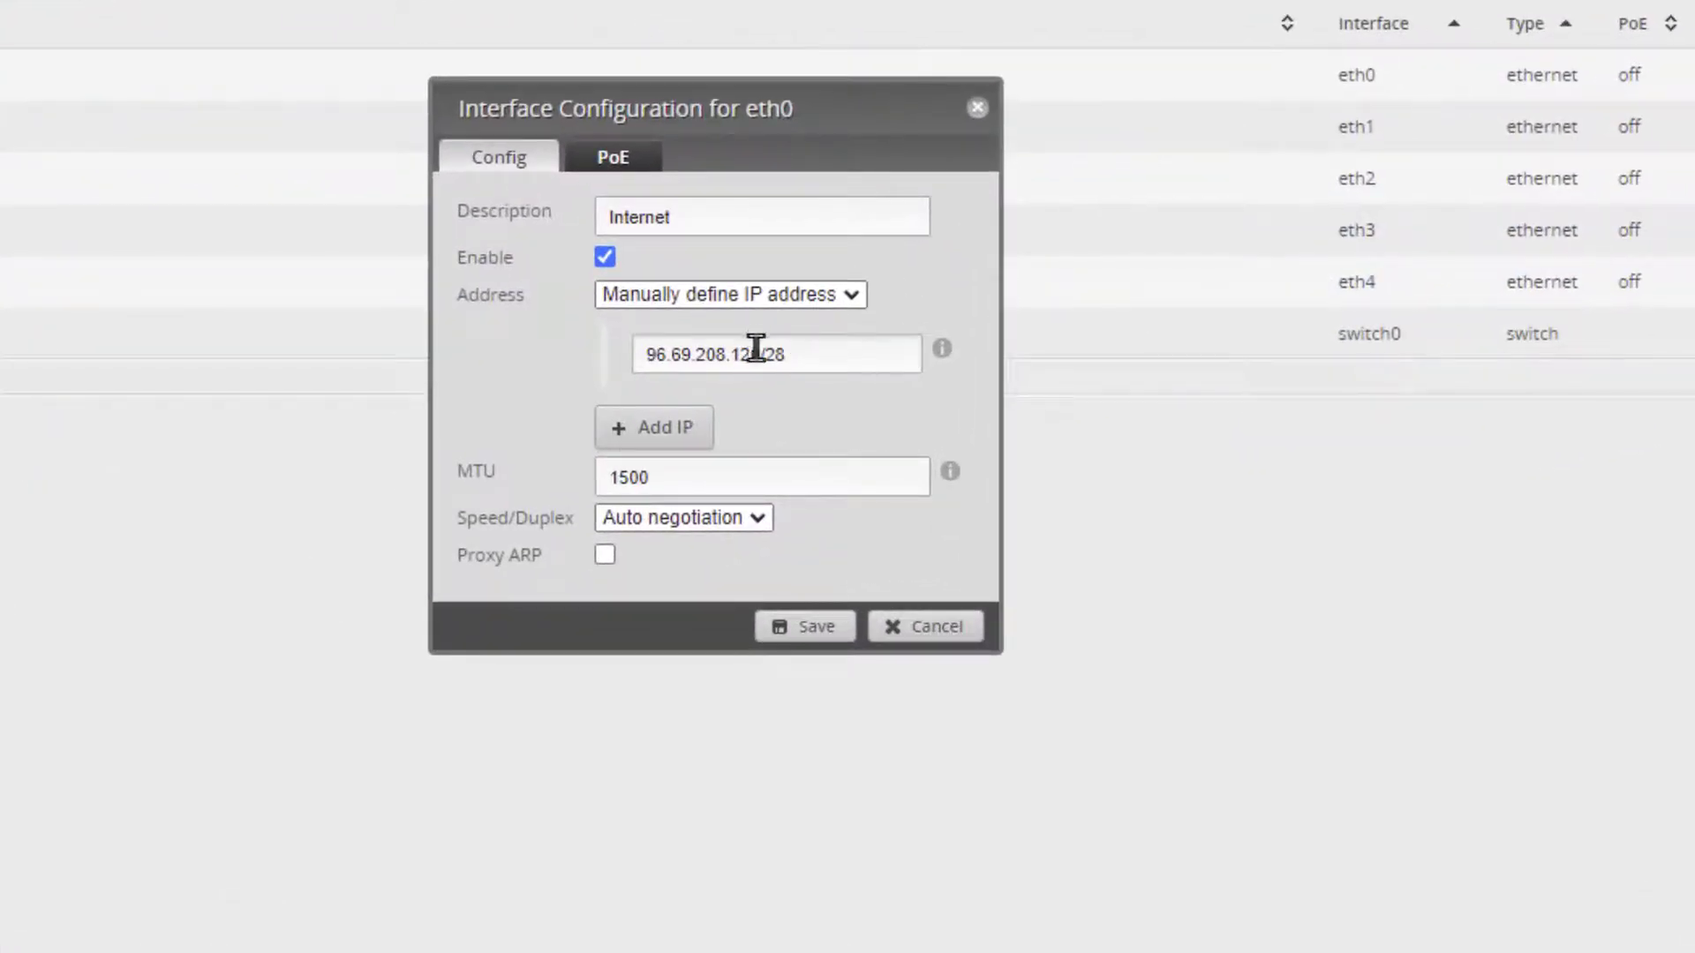
Select the public address 96.69.208.120 in the eth0 settings, close them, and open a new tab.
{"action": "left_click_drag", "start_coordinate": [759, 354], "coordinate": [548, 364]}
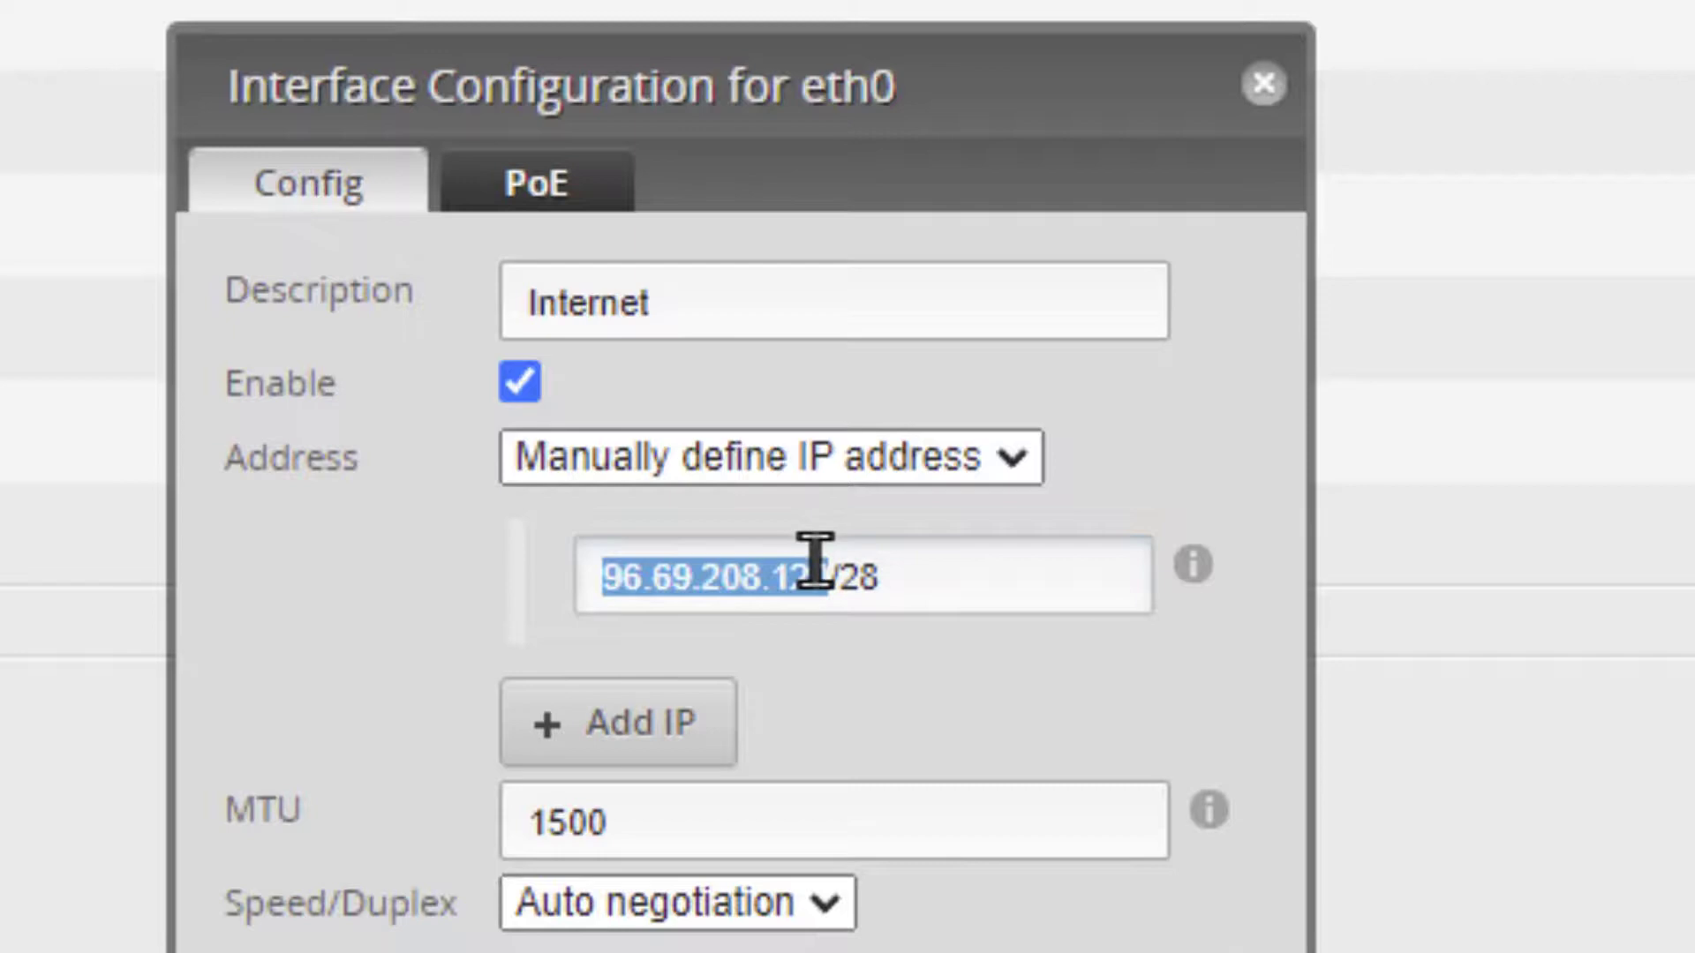
{"action": "left_click", "coordinate": [814, 561]}
{"action": "key", "text": "Right"}
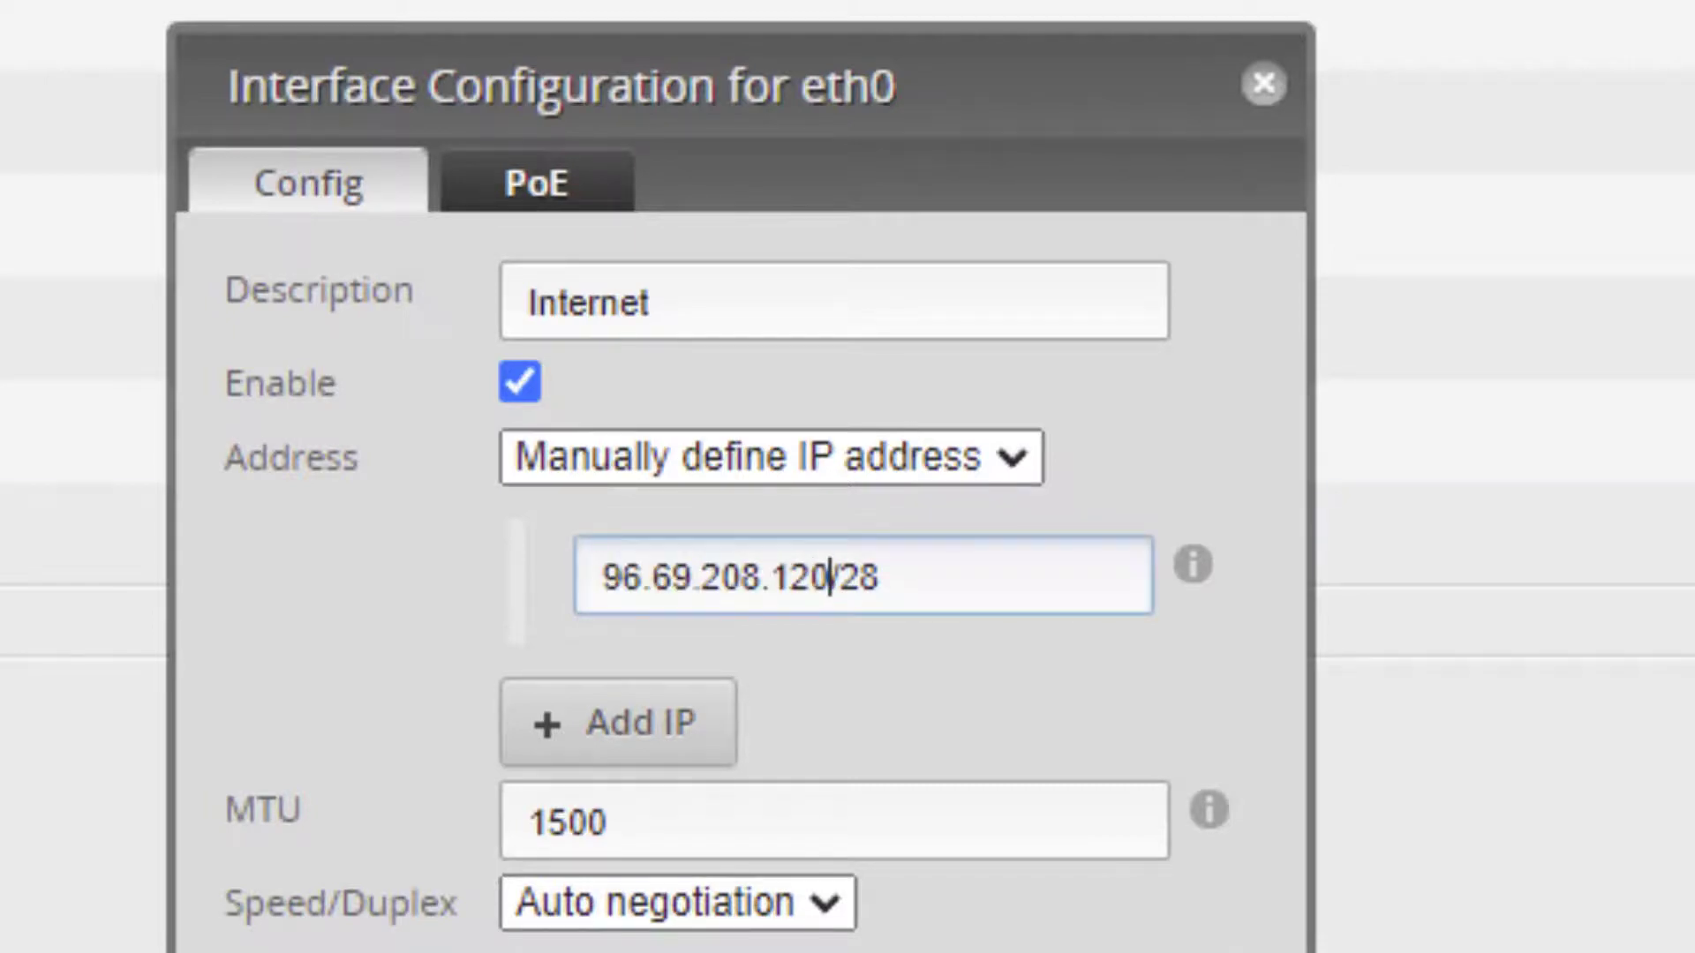
{"action": "left_click", "coordinate": [1264, 84]}
{"action": "key", "text": "ctrl+t"}
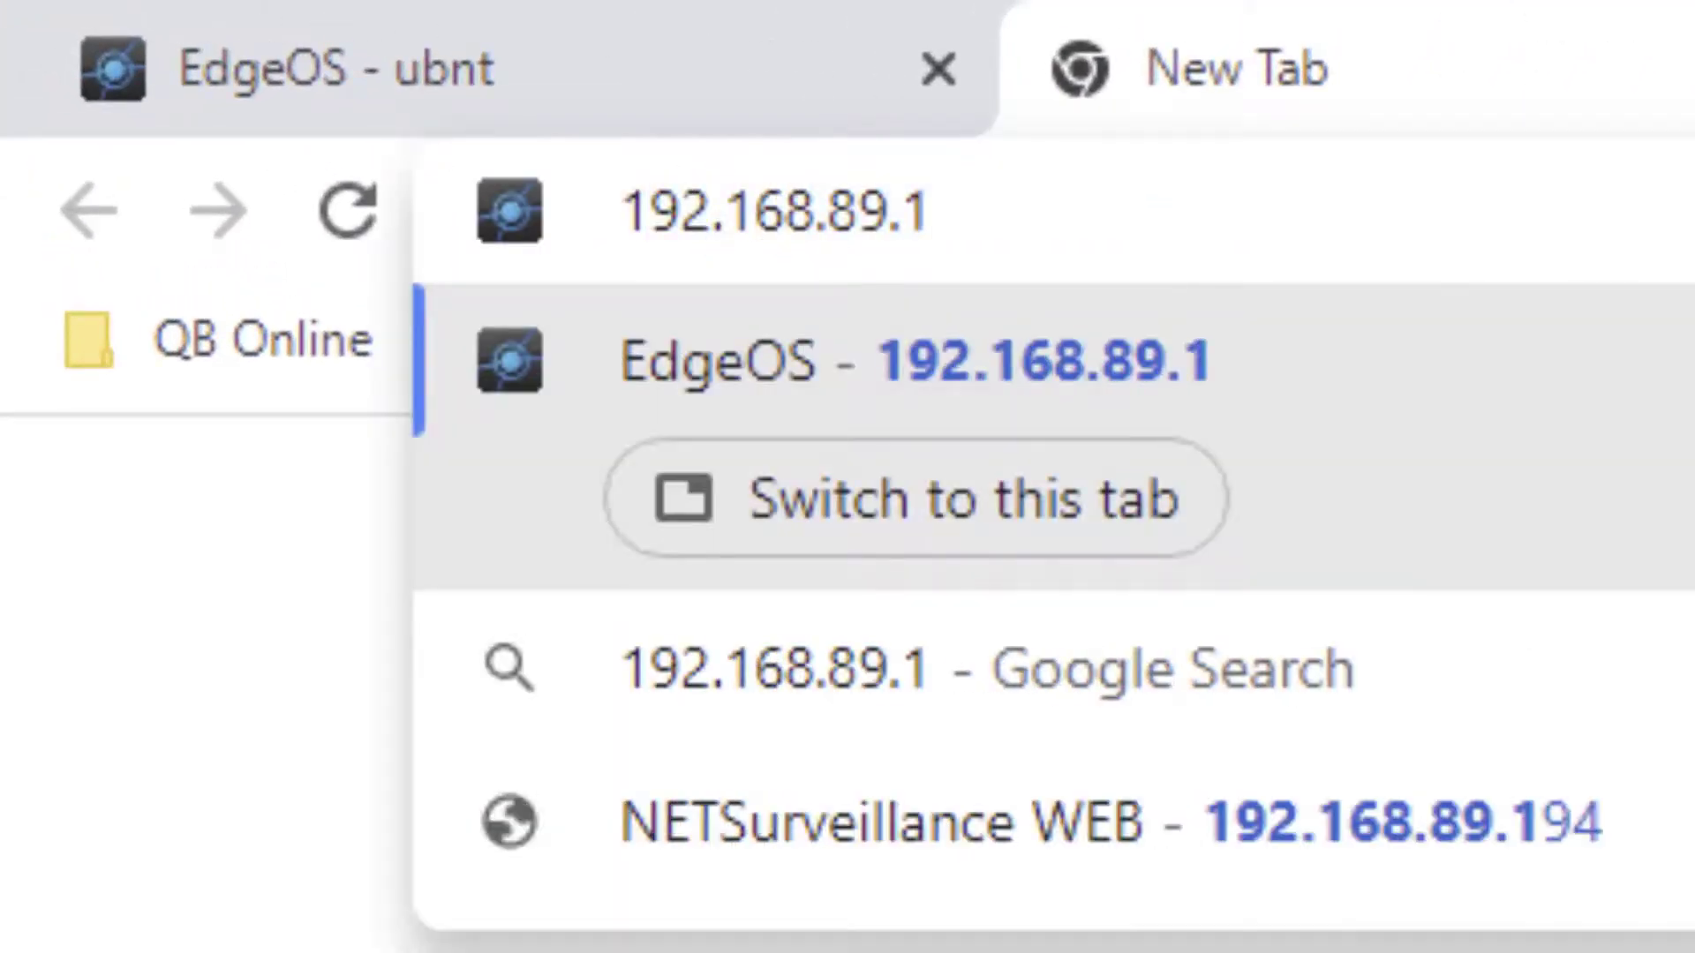
Load the TinyPilot login page at 192.168.89.4:1111 in the new tab.
{"action": "key", "text": "BackSpace"}
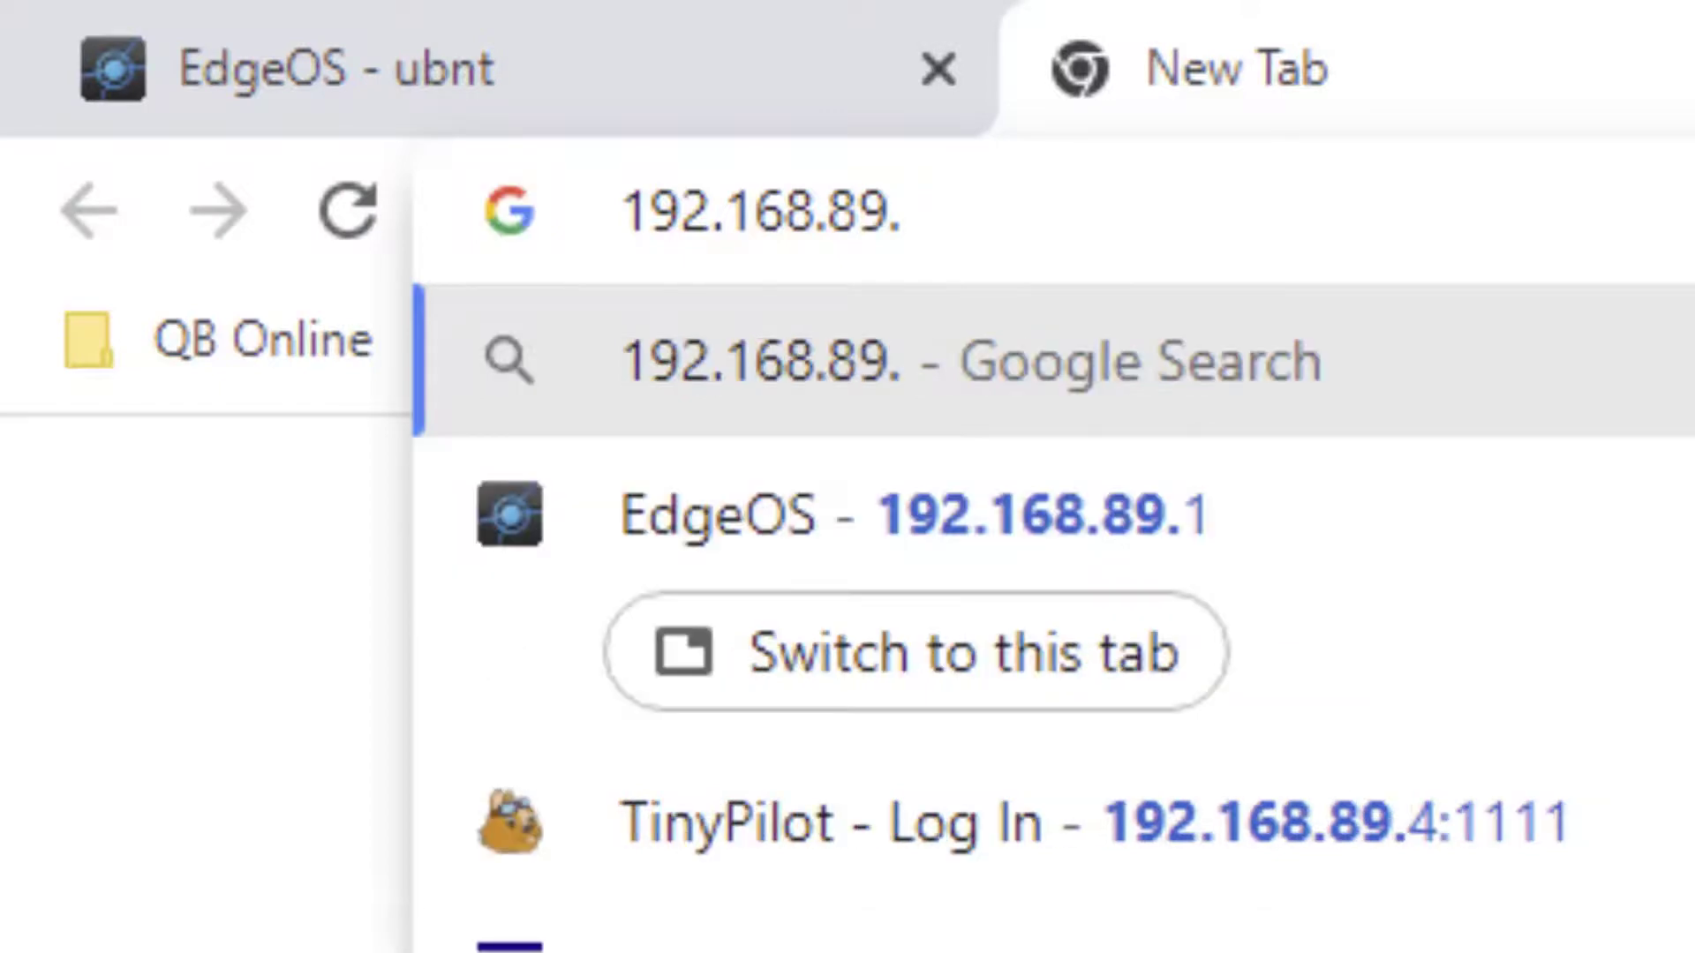
{"action": "type", "text": "4"}
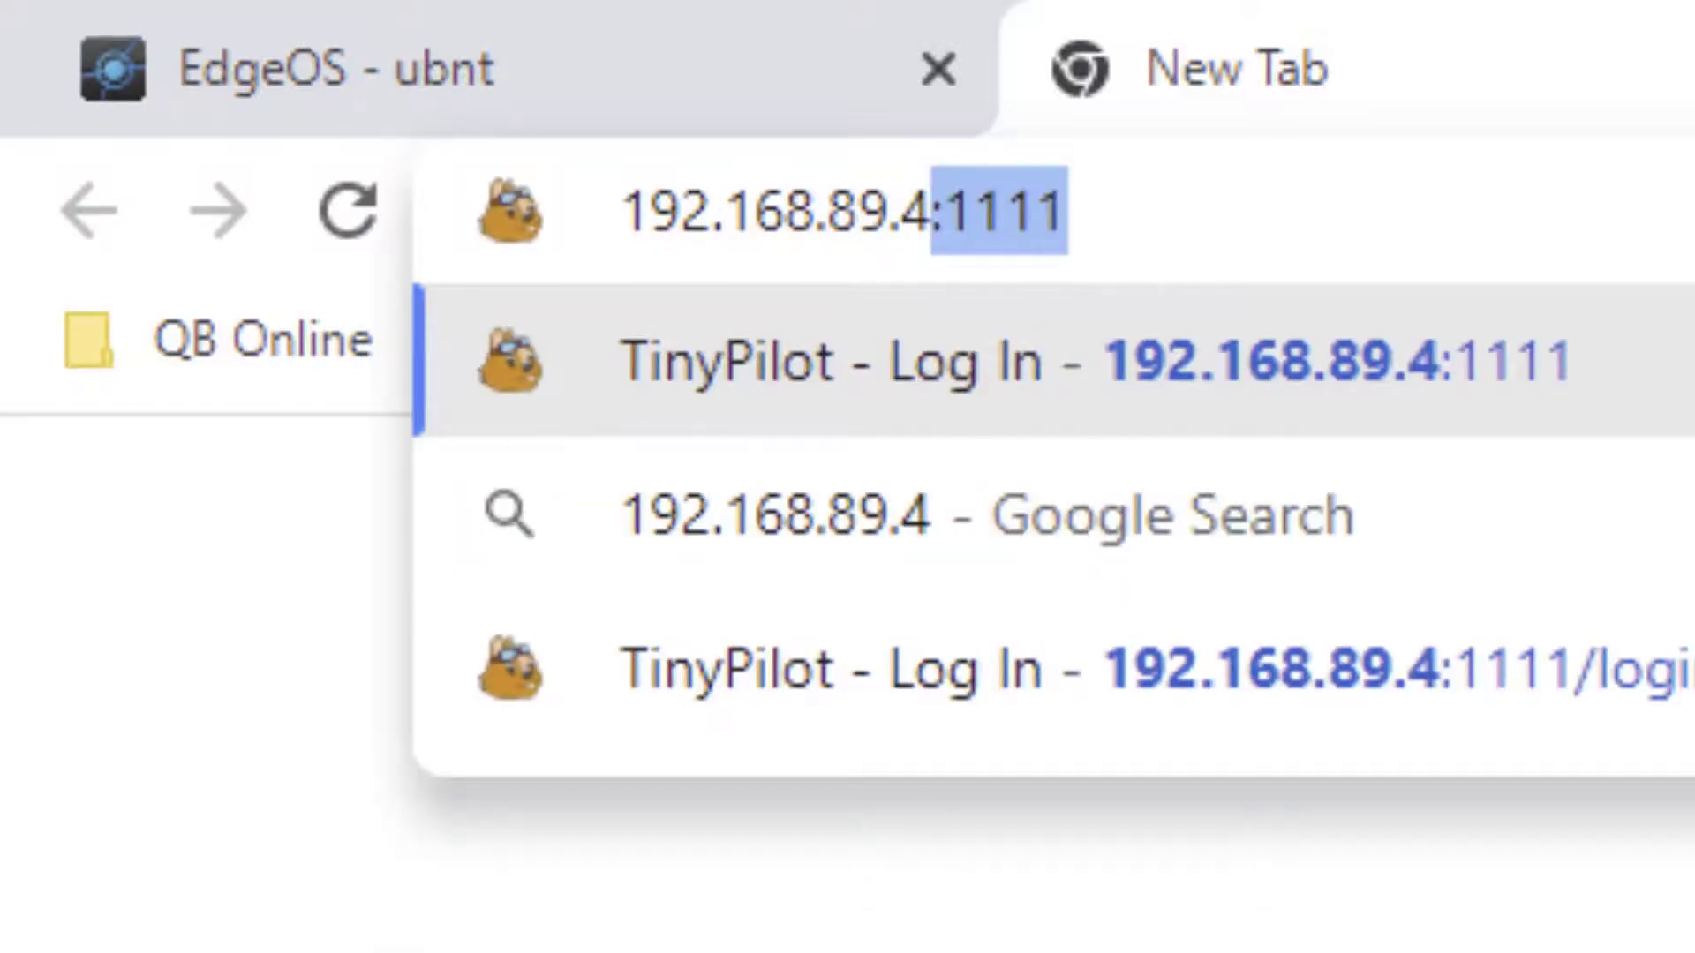
{"action": "key", "text": "Right"}
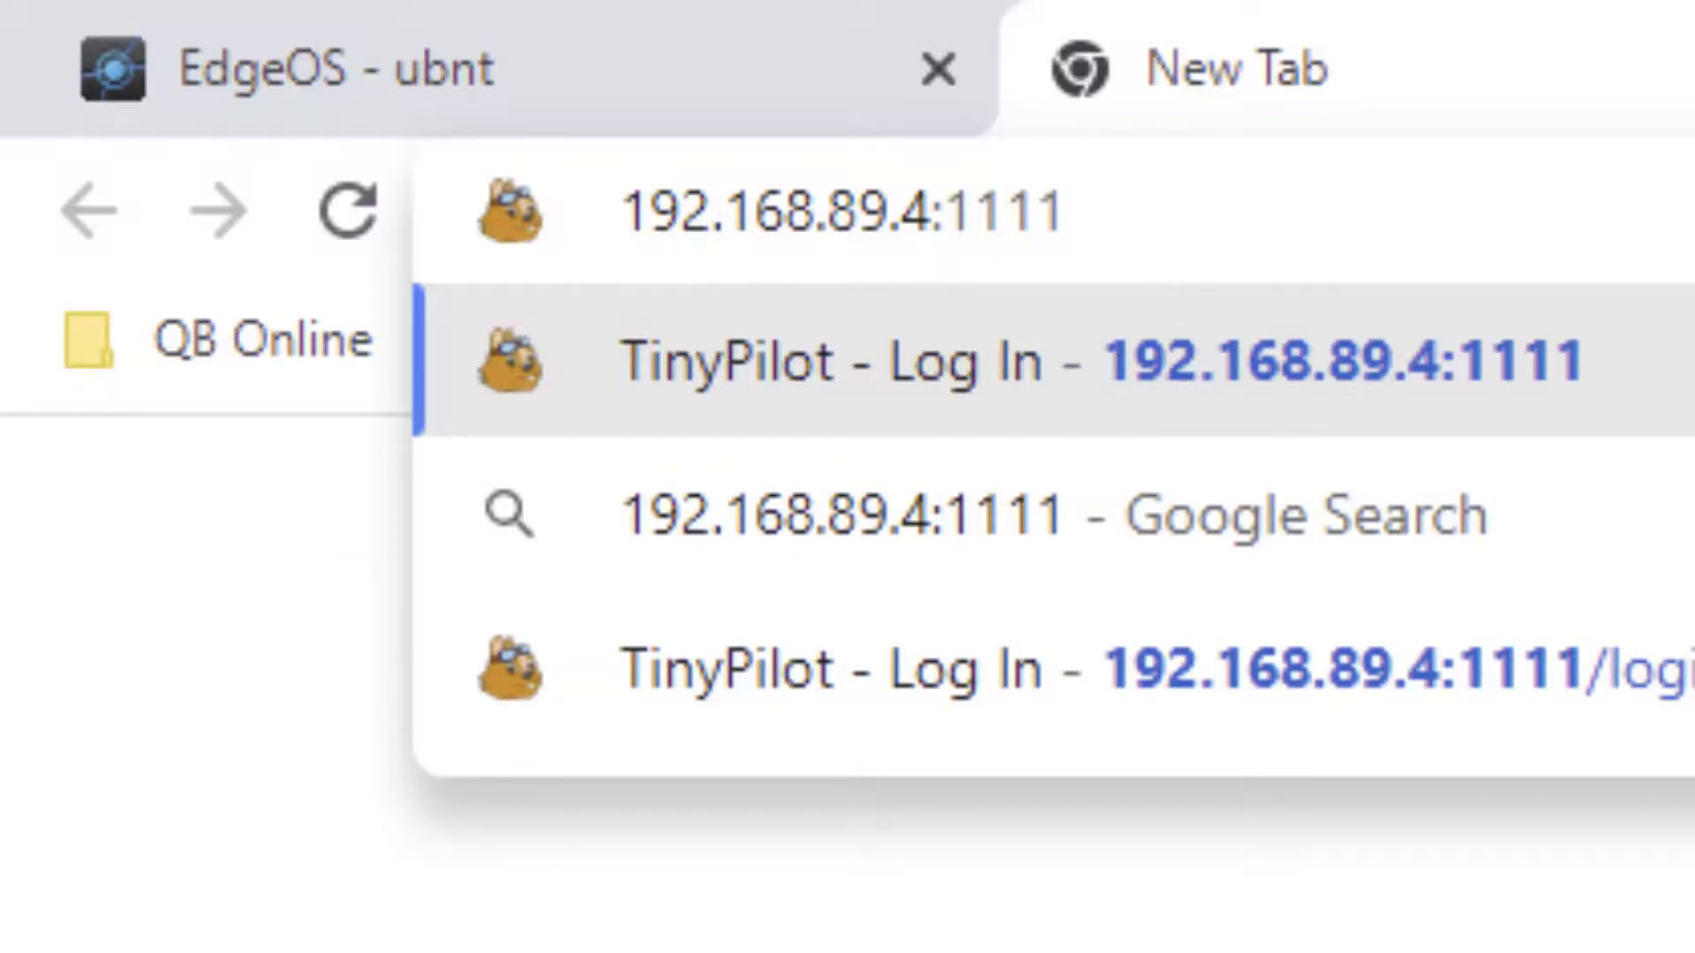
{"action": "key", "text": "Return"}
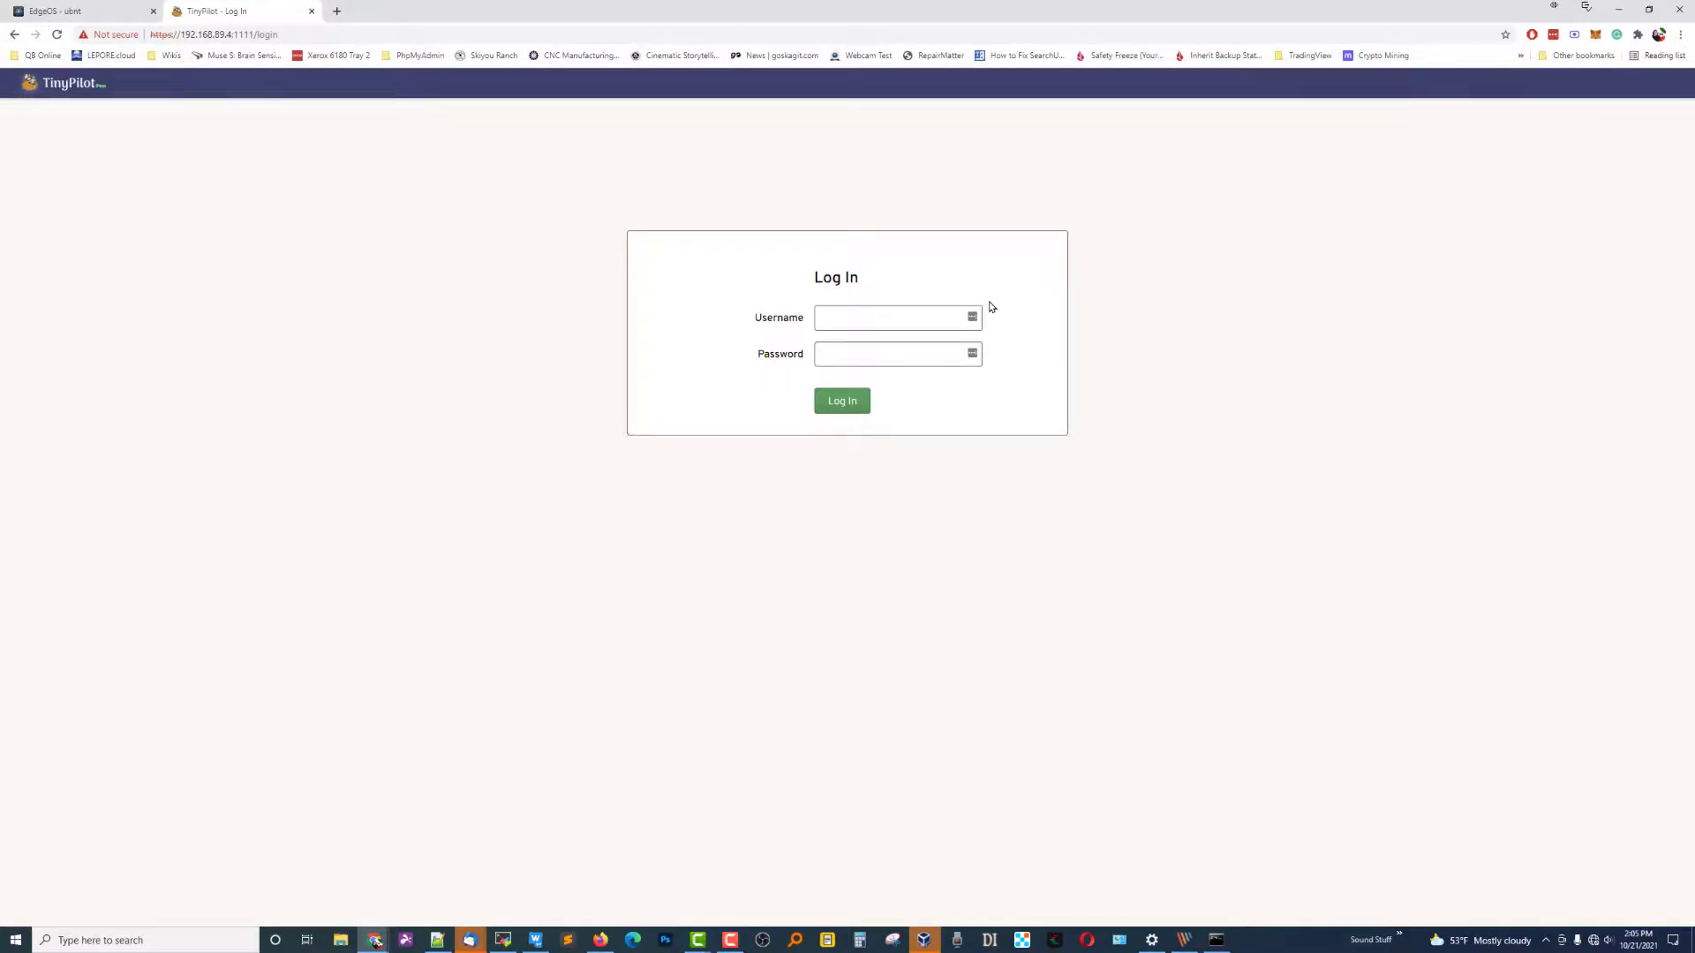
Log in to TinyPilot with the saved credentials, store them in the password manager, and select the local IP.
{"action": "key", "text": "Return"}
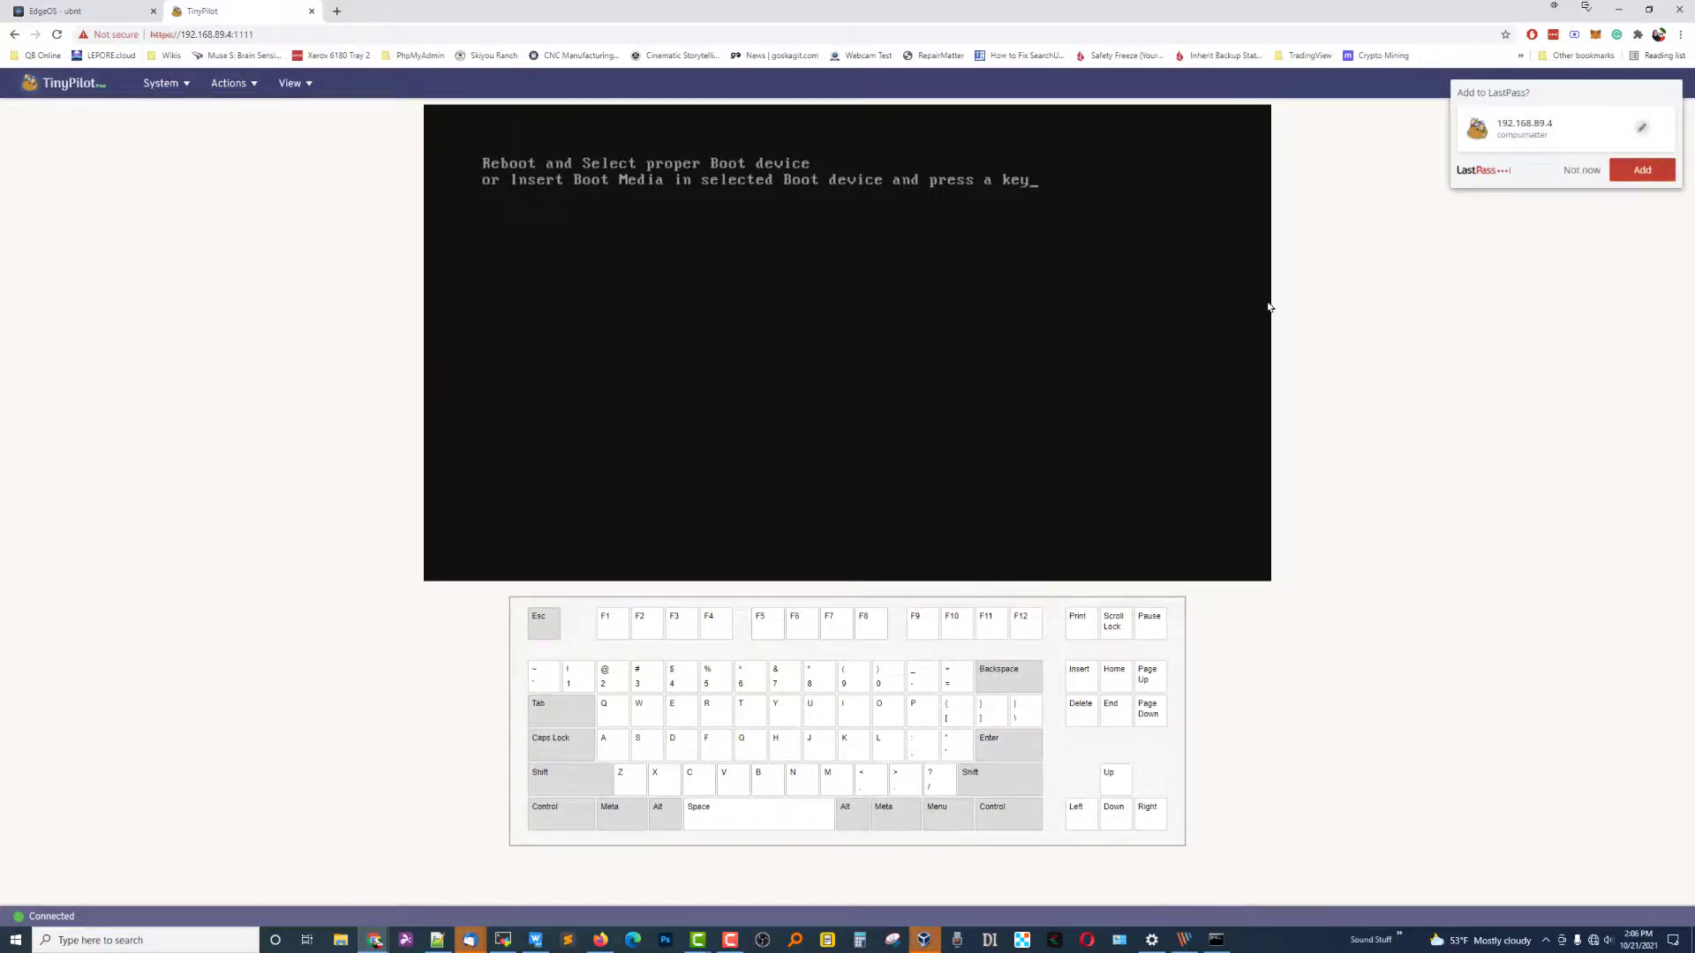
{"action": "left_click", "coordinate": [1631, 173]}
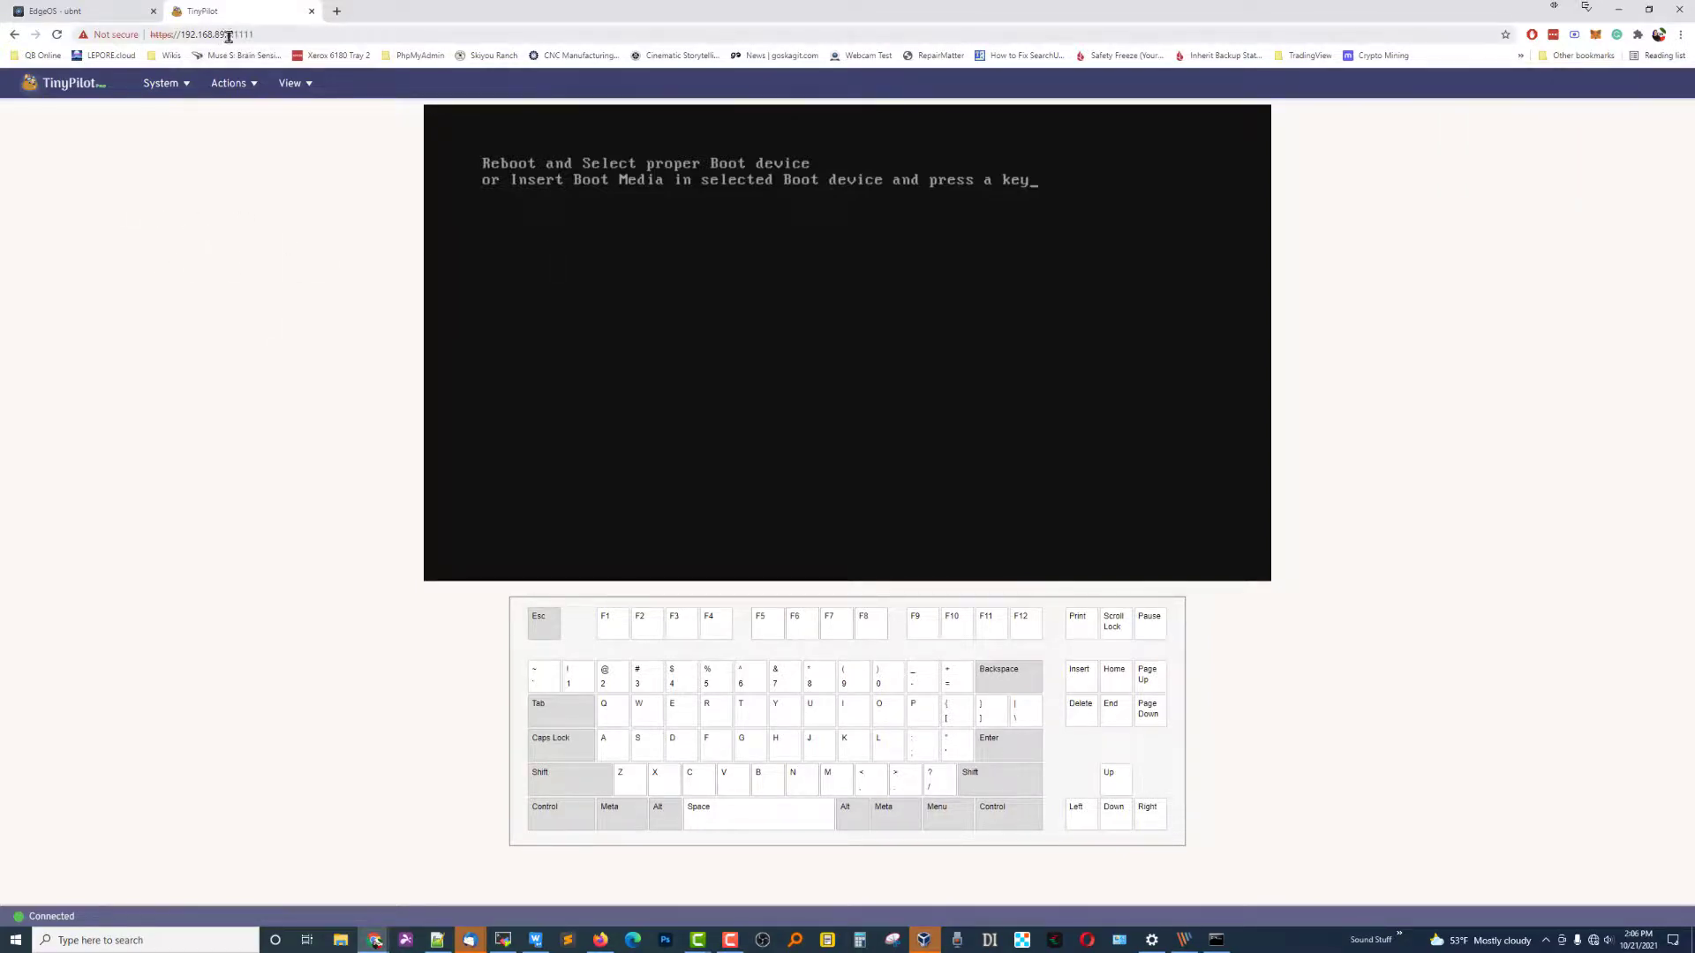
{"action": "left_click_drag", "start_coordinate": [229, 35], "coordinate": [179, 34]}
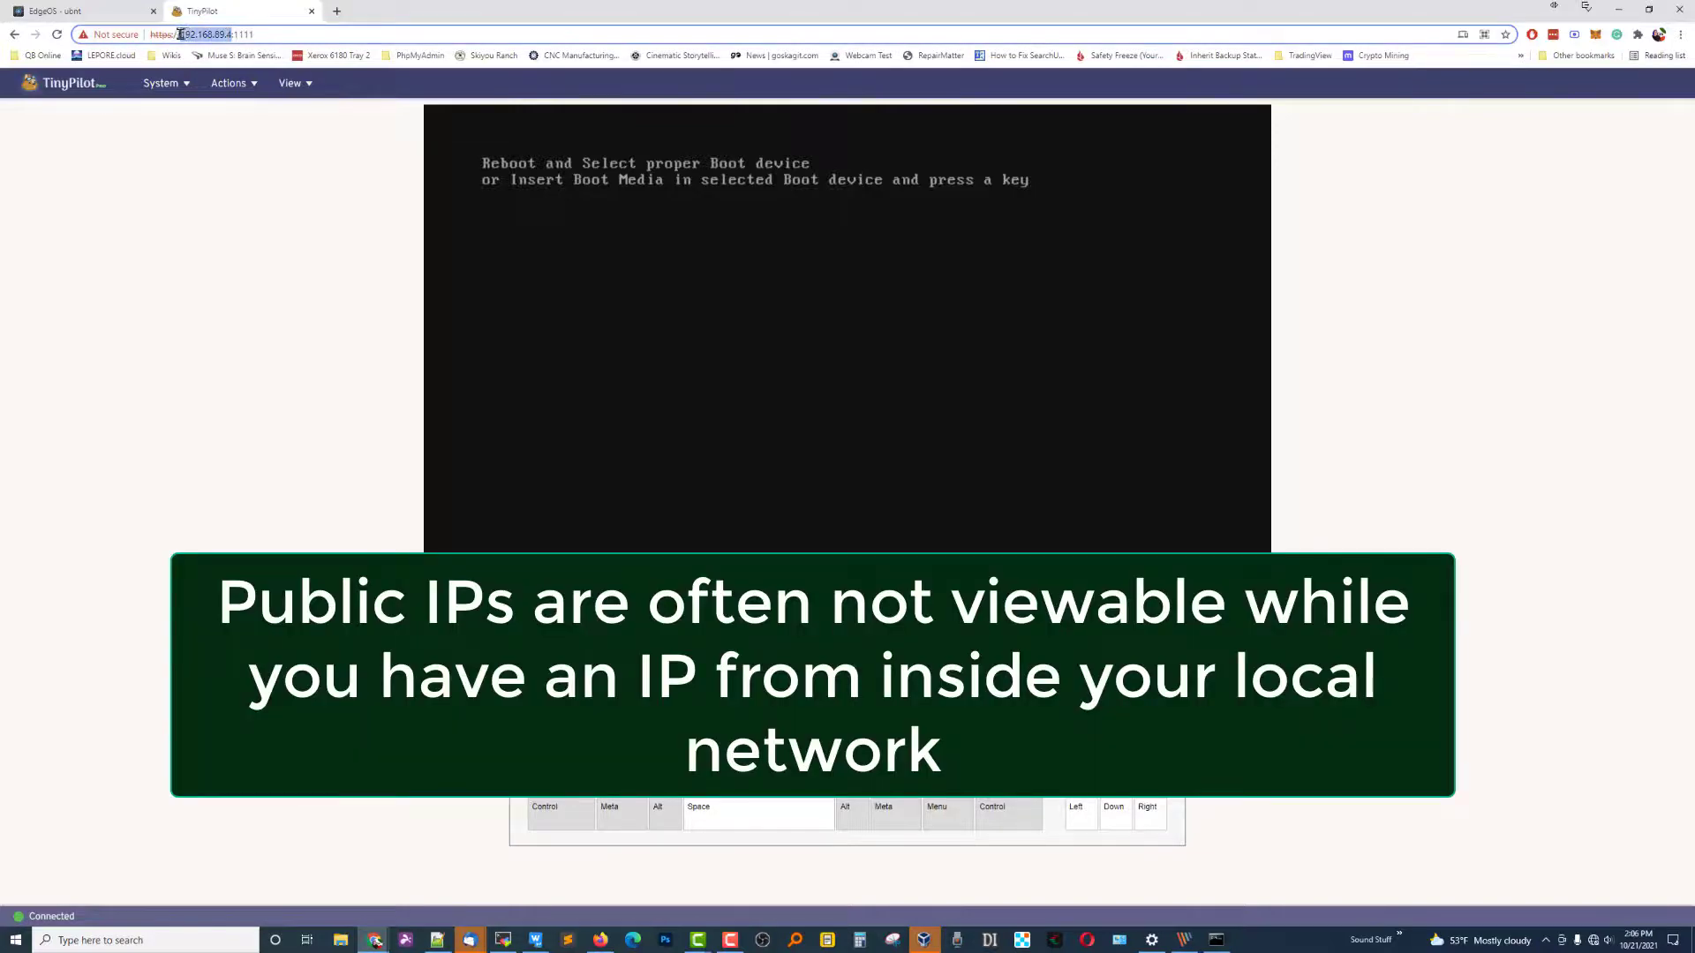
Try reaching TinyPilot at the public address 96.69.208.120:1111 in a new tab.
{"action": "left_click", "coordinate": [284, 442]}
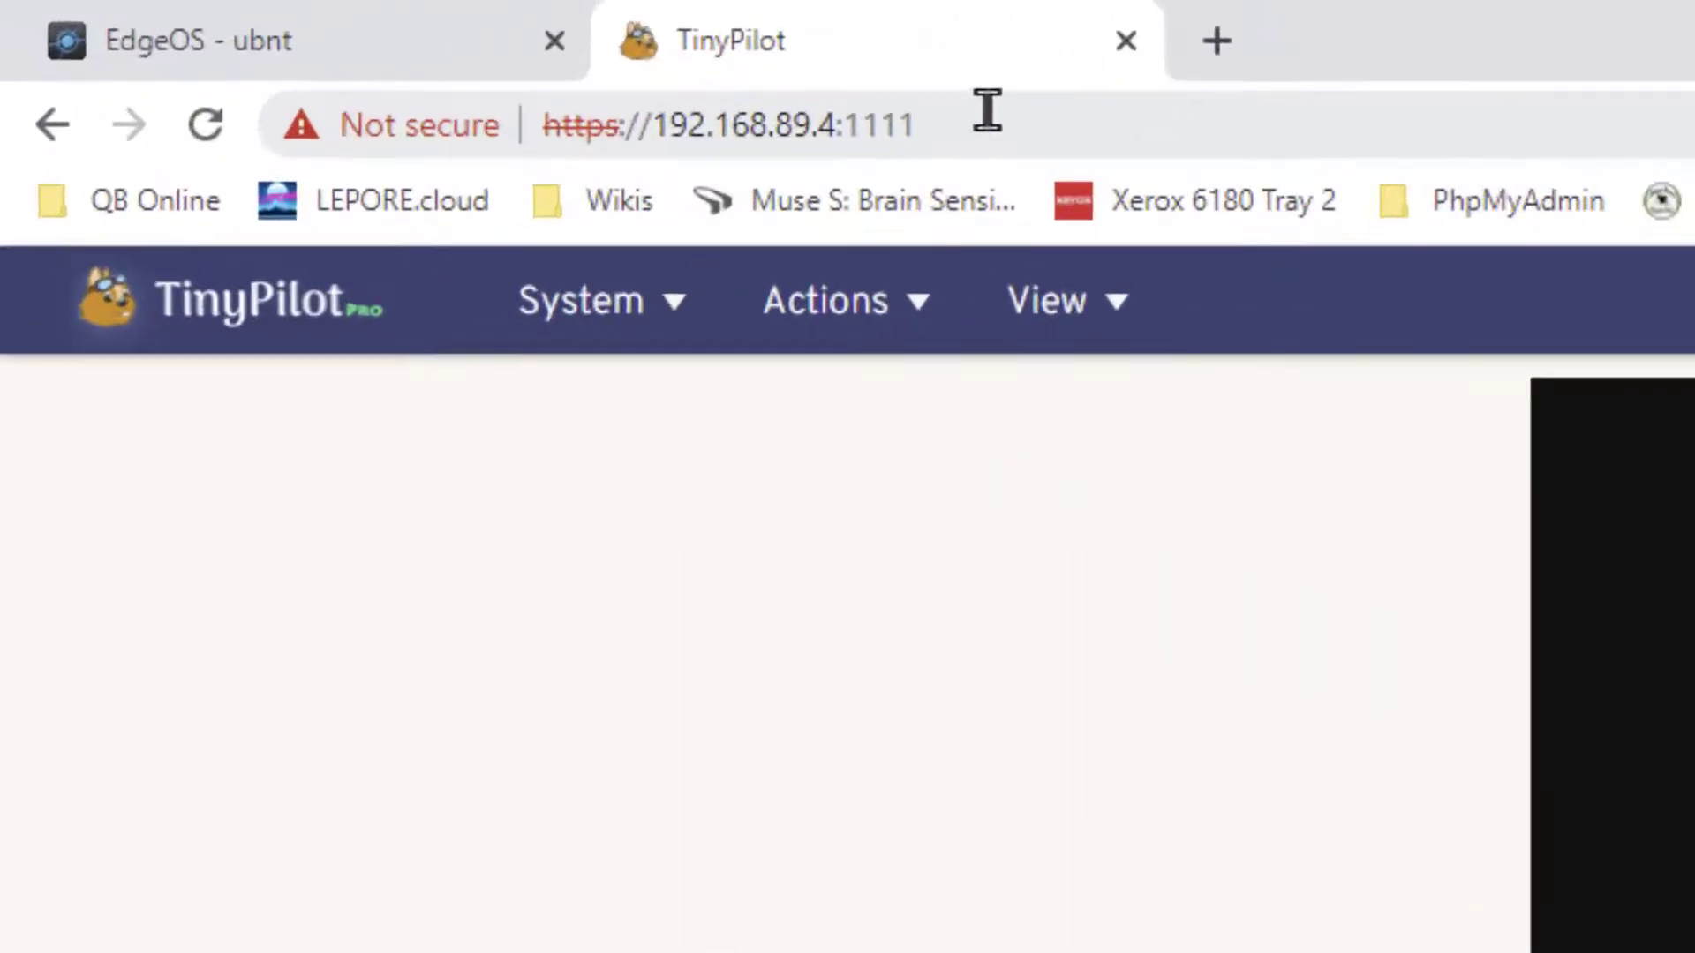
{"action": "left_click", "coordinate": [274, 29]}
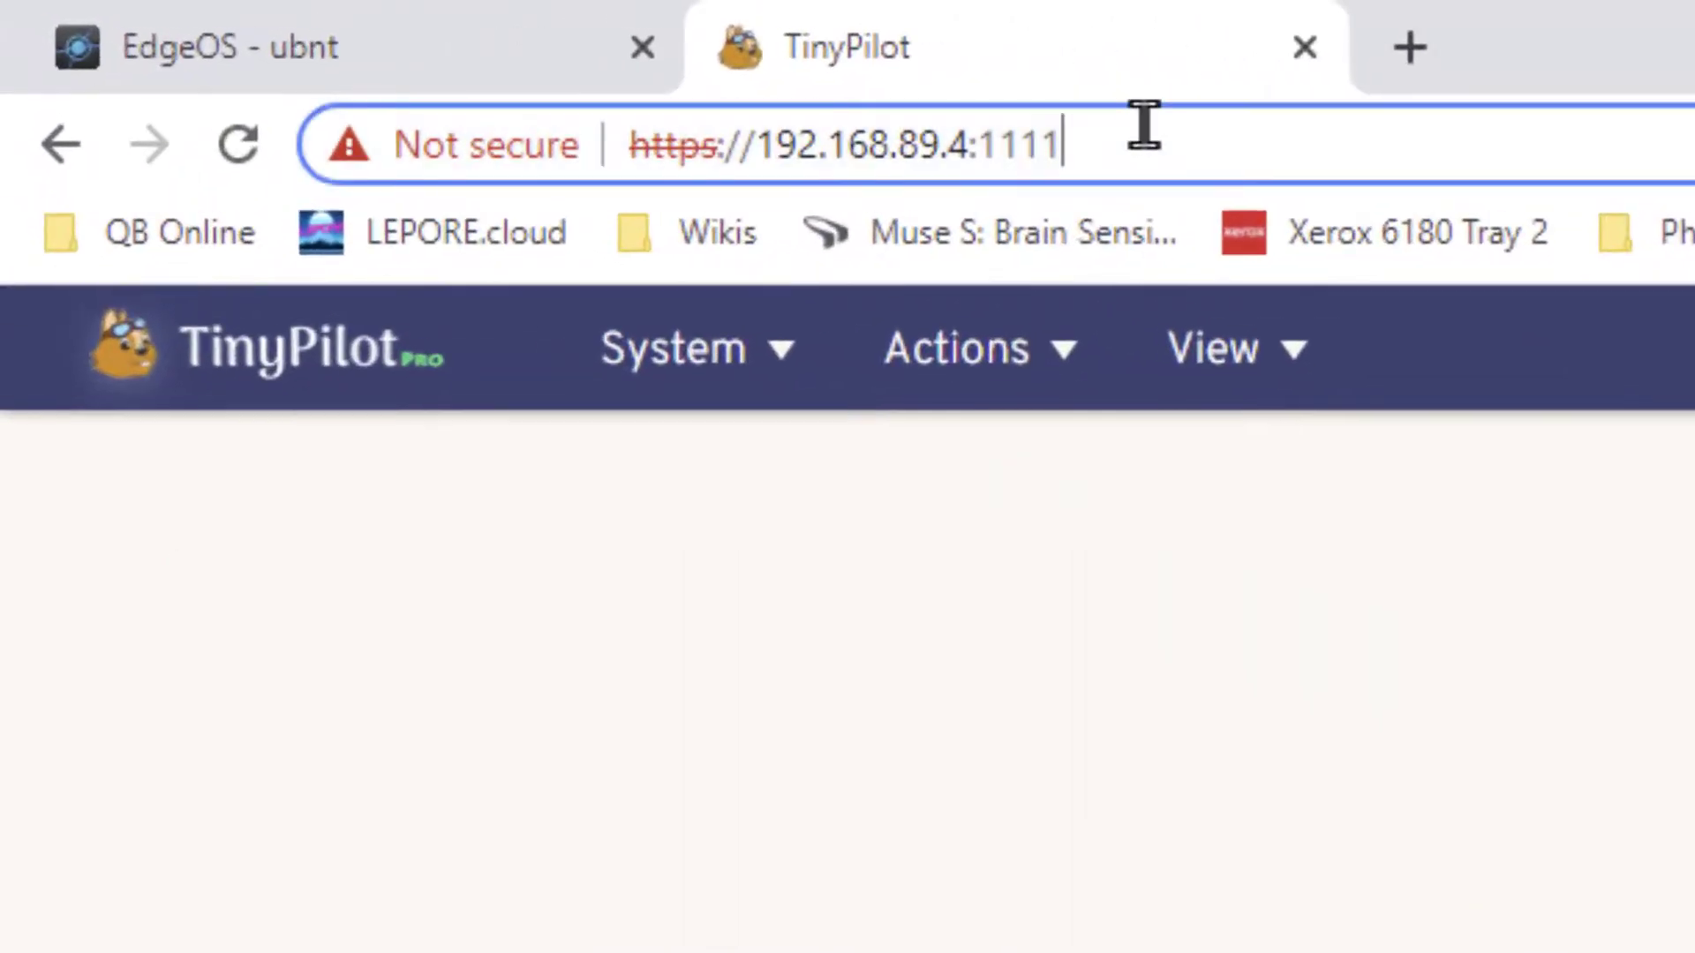
{"action": "left_click", "coordinate": [1410, 49]}
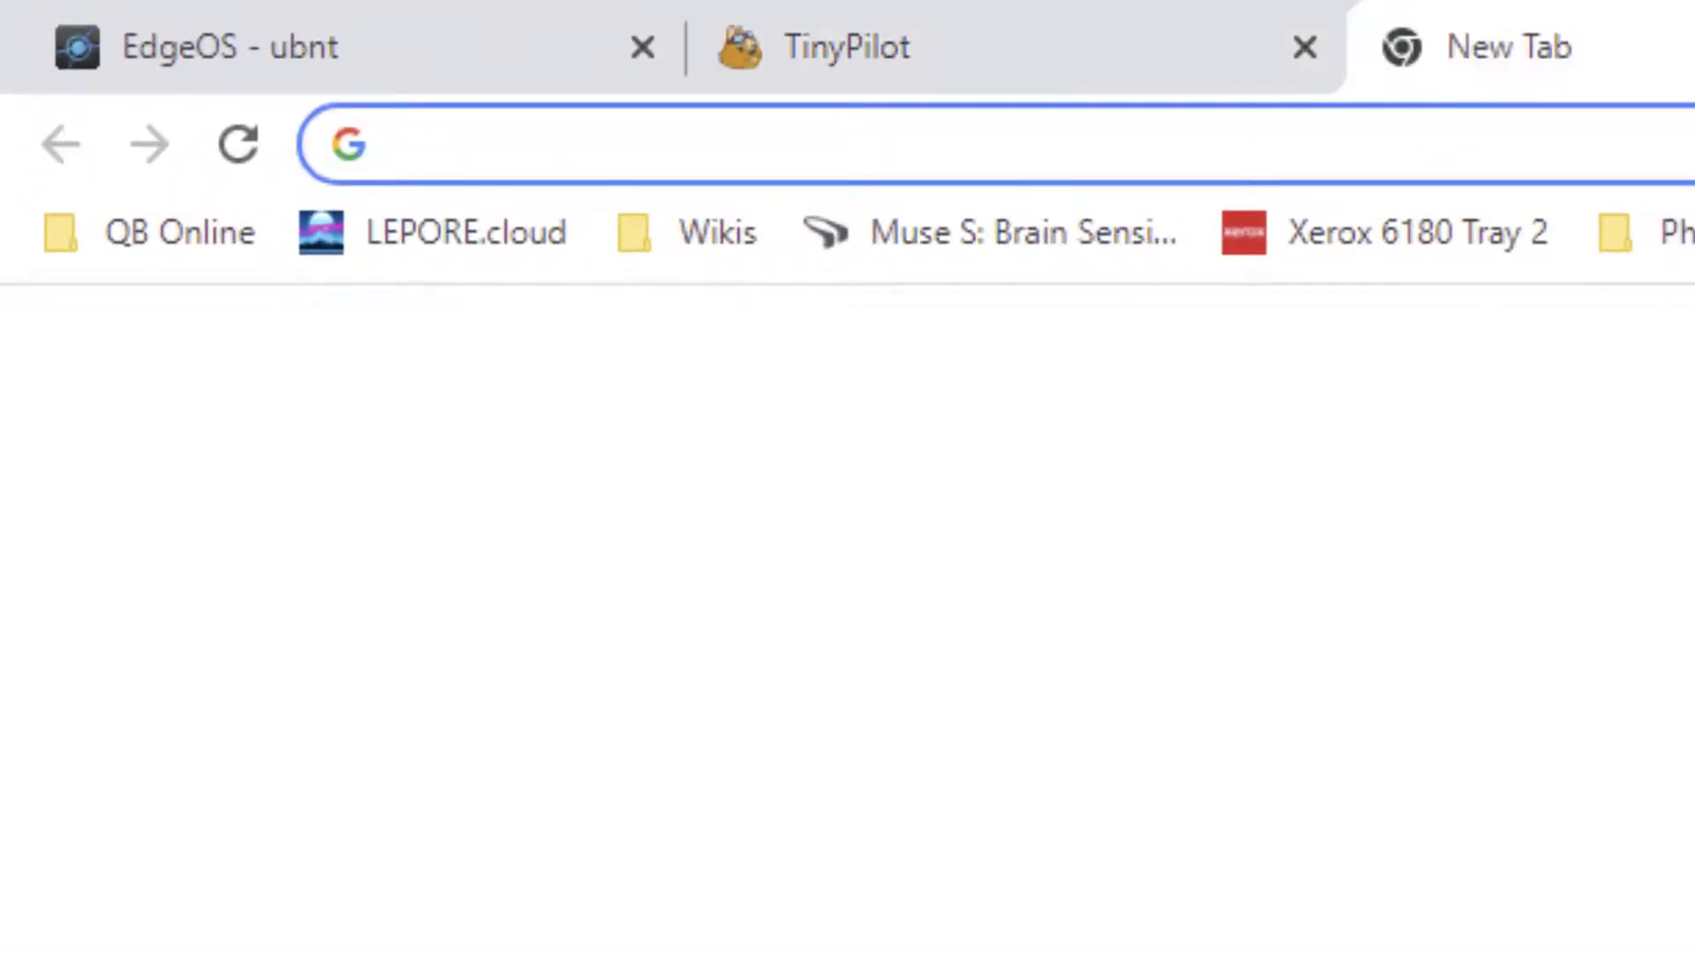
{"action": "type", "text": "96.69."}
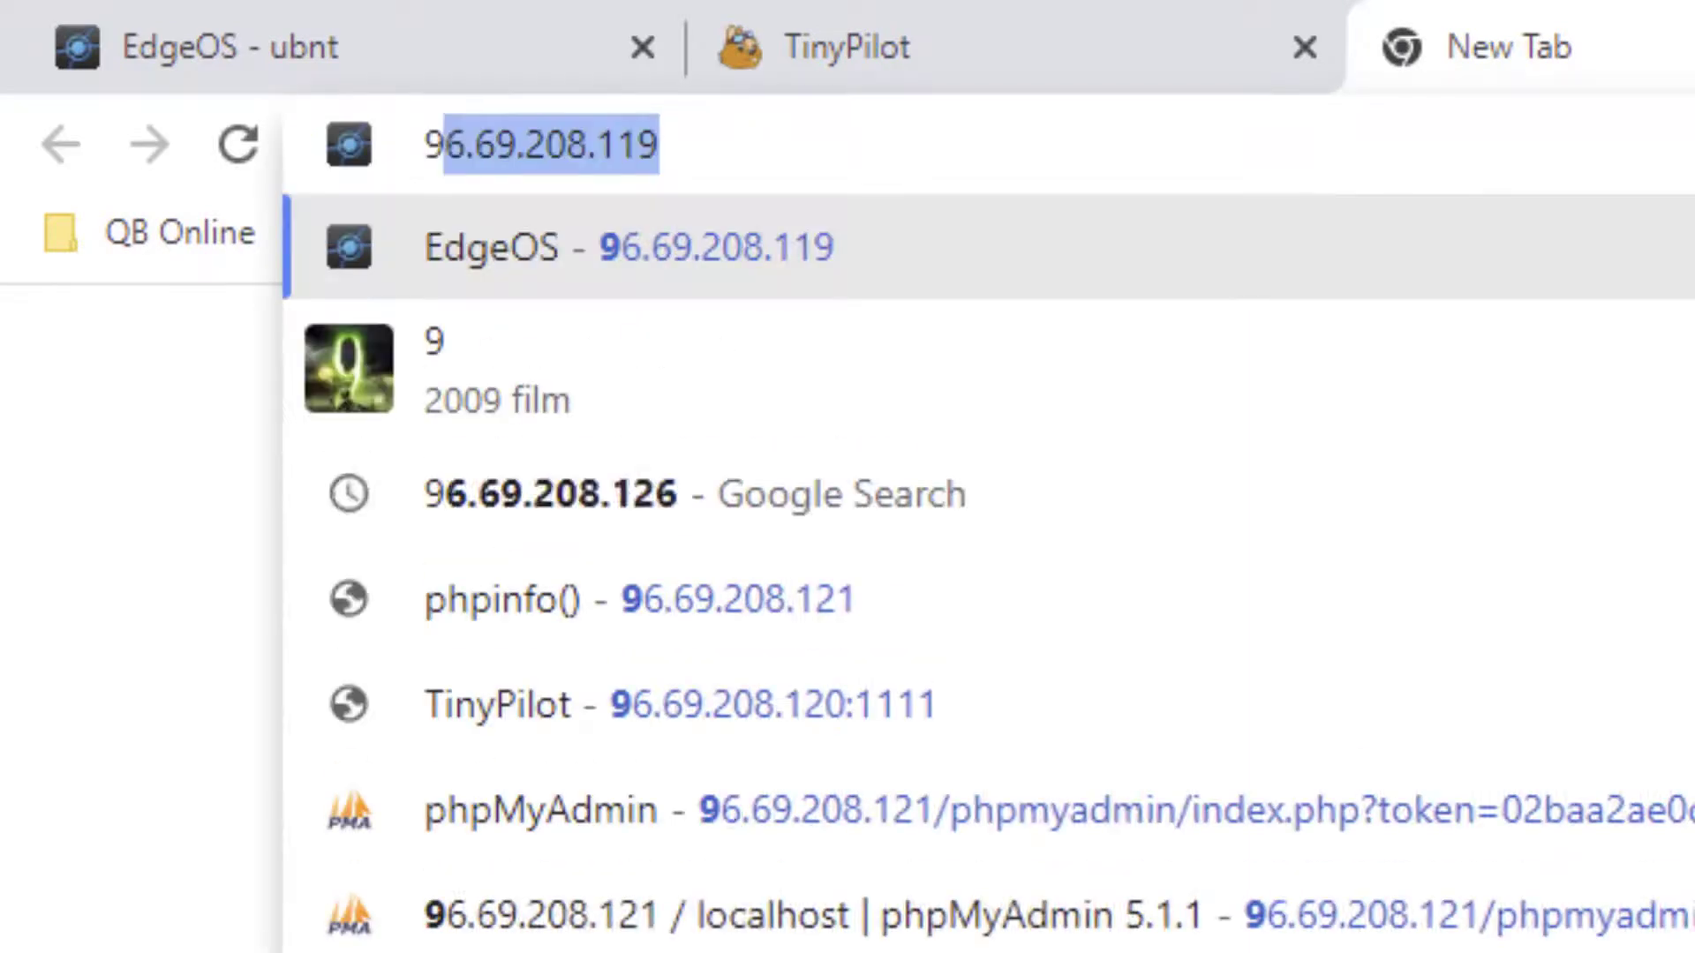
{"action": "type", "text": "208"}
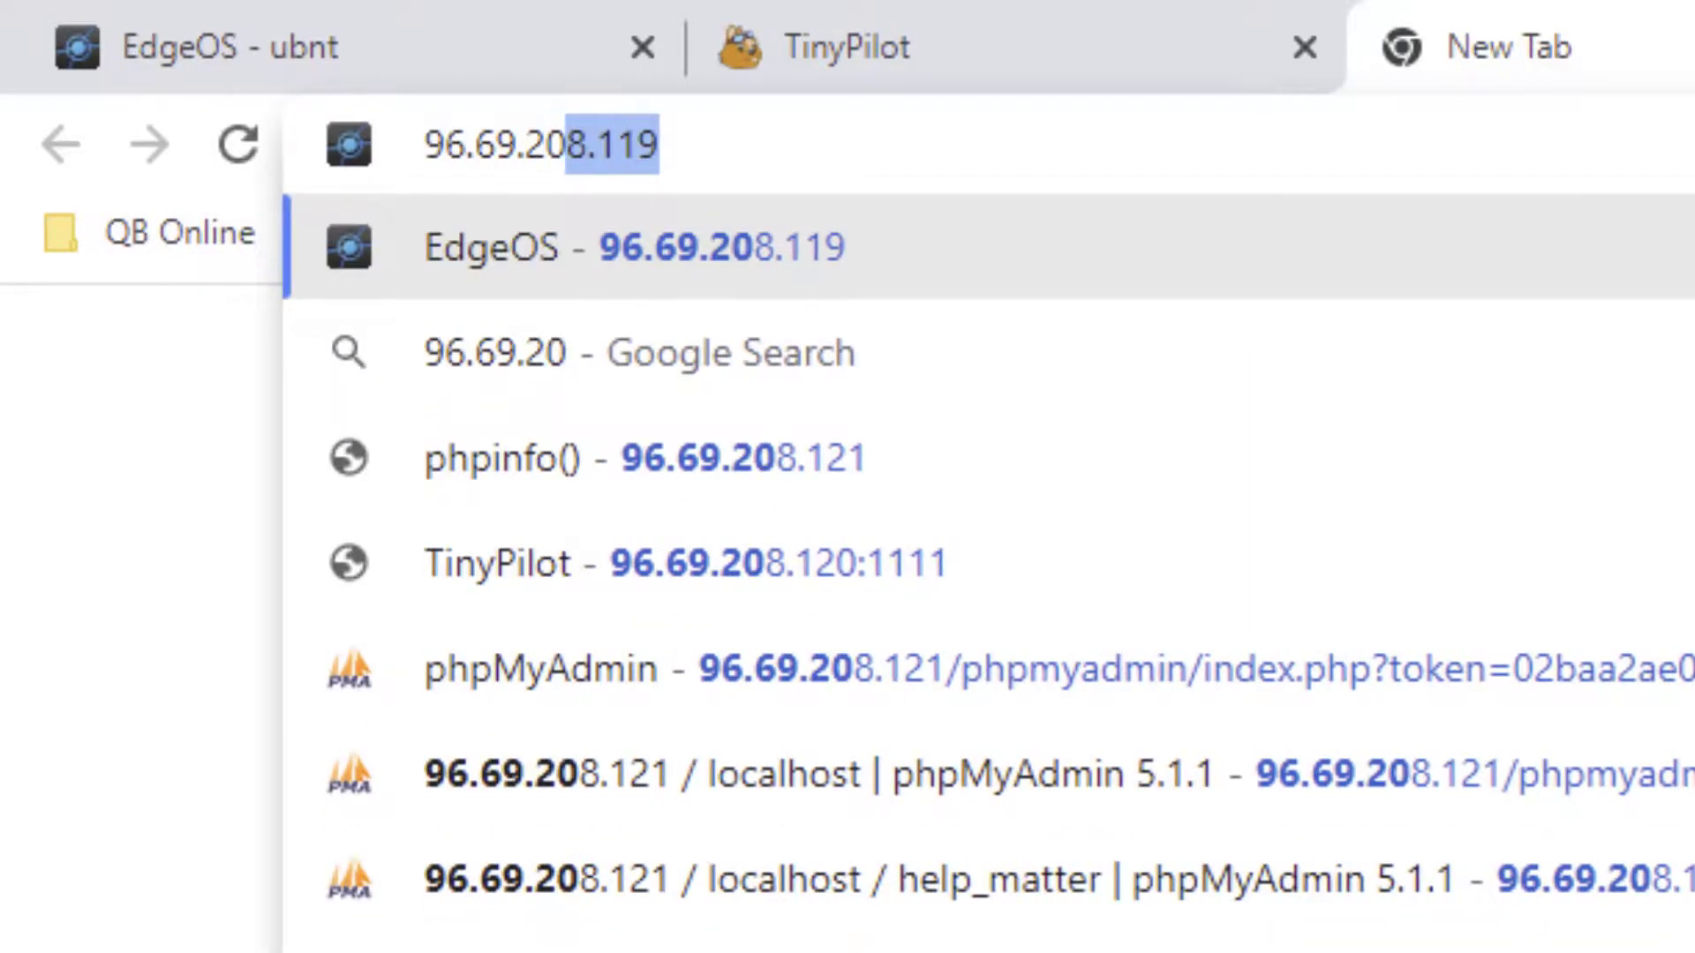
{"action": "type", "text": ".120"}
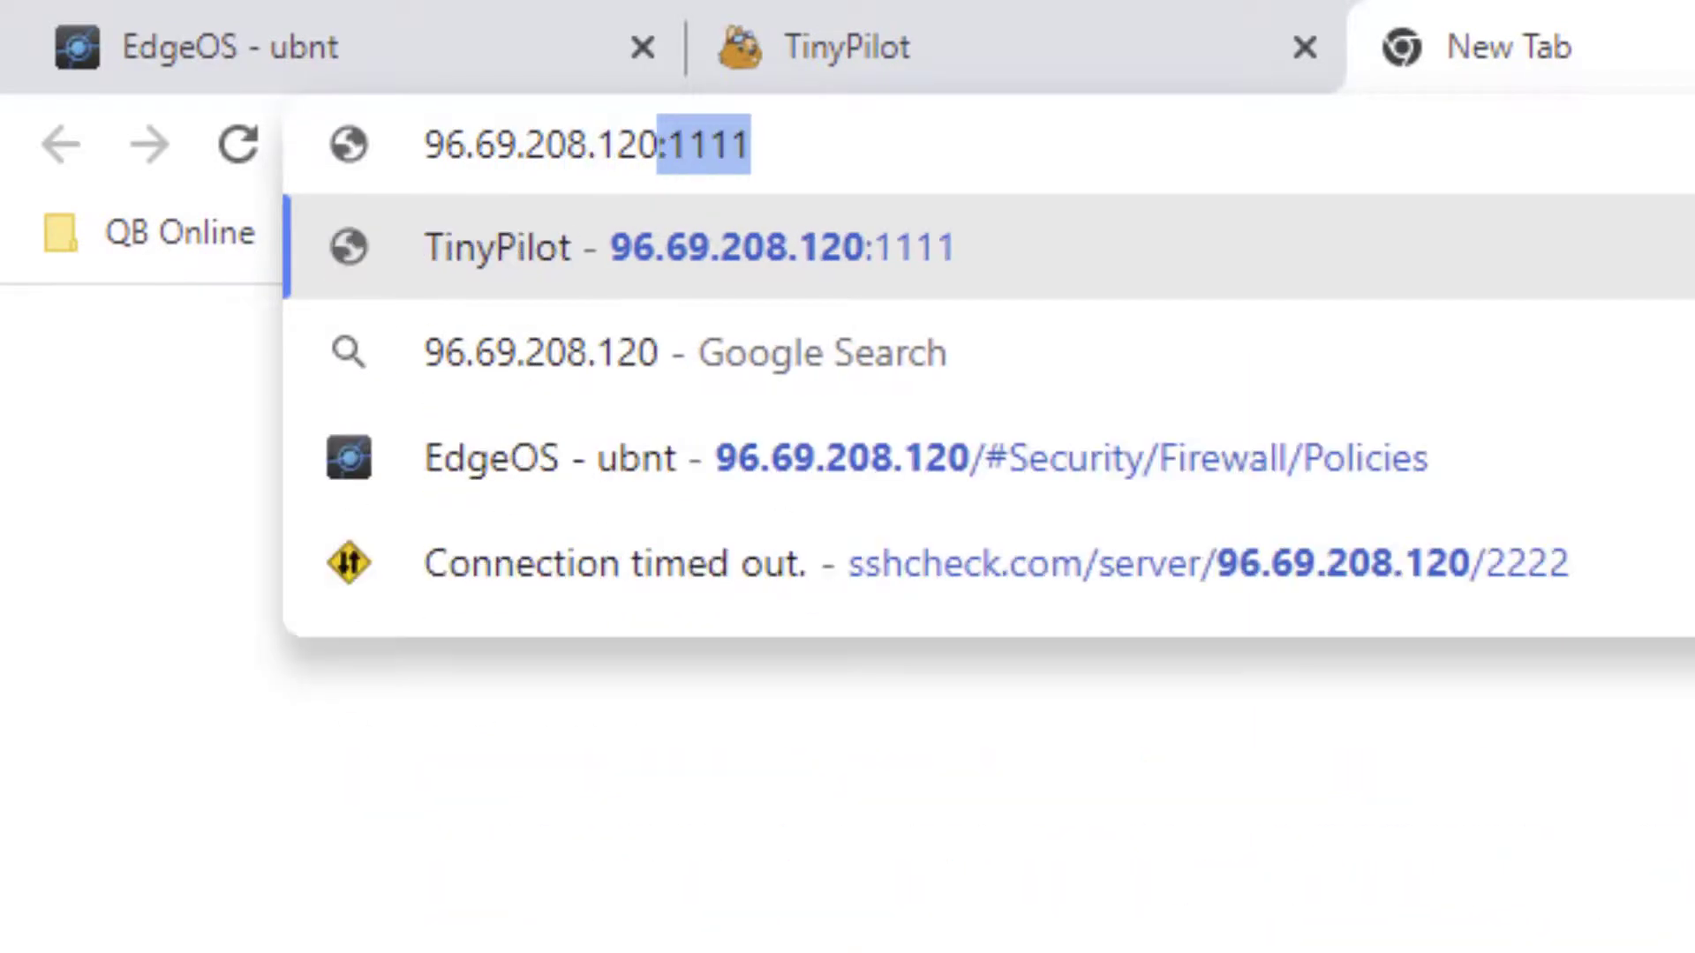
{"action": "type", "text": ":"}
{"action": "key", "text": "Left"}
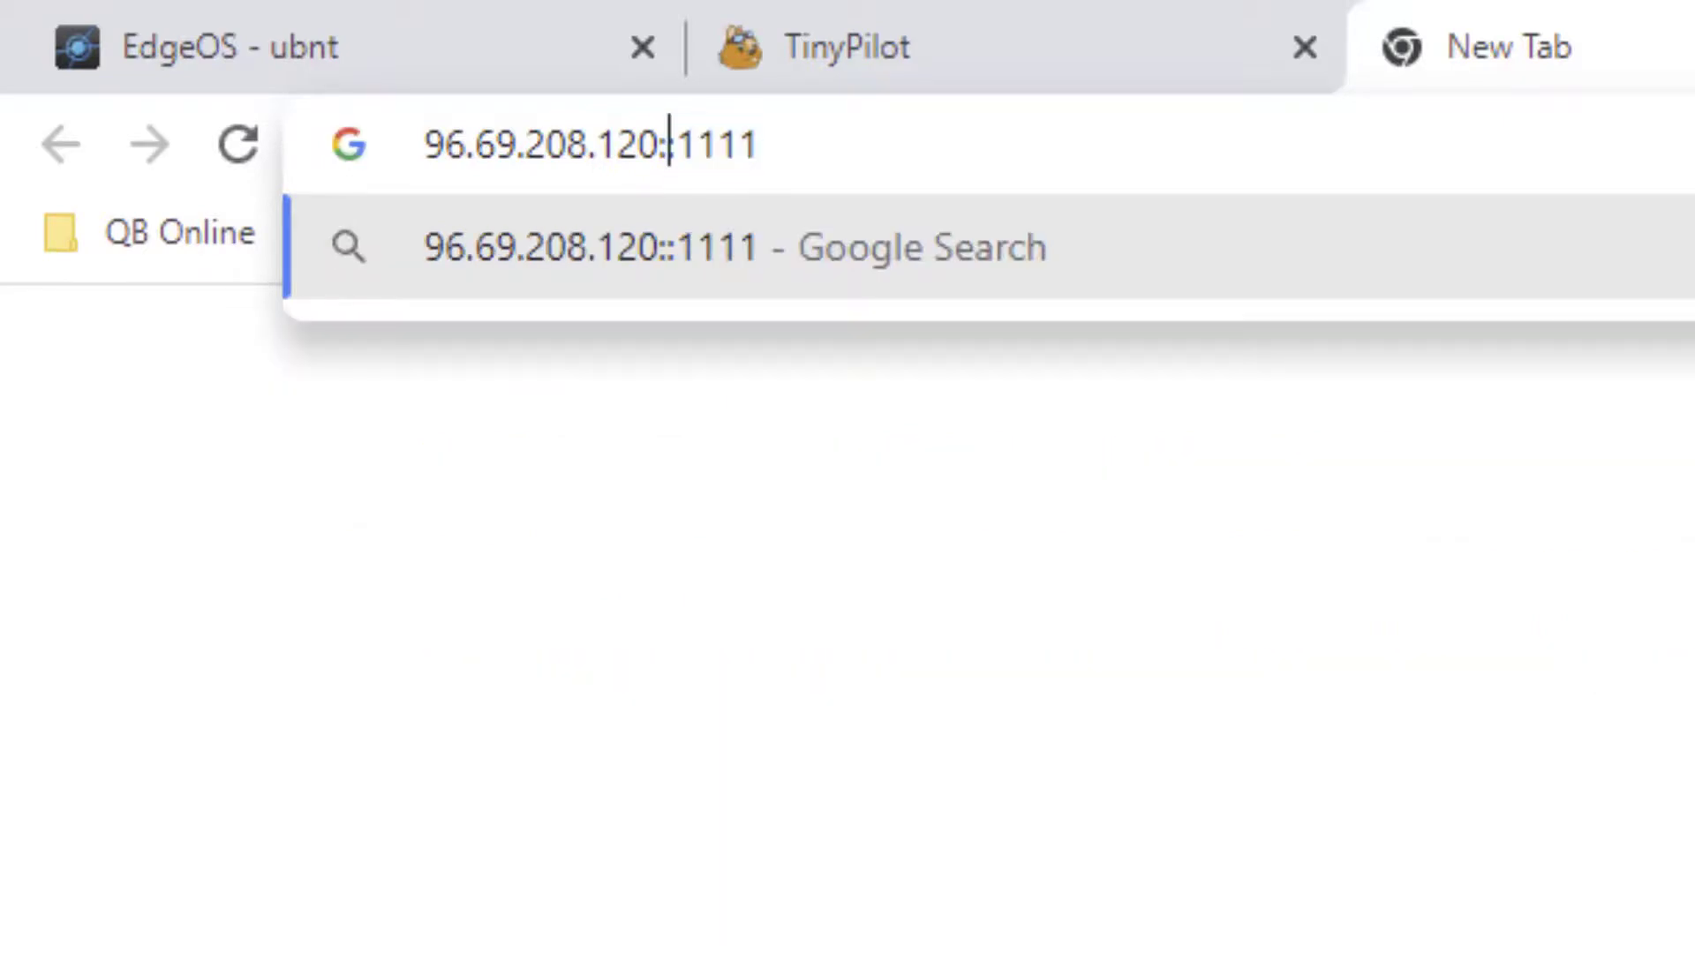
{"action": "key", "text": "Delete"}
{"action": "key", "text": "End"}
{"action": "key", "text": "Return"}
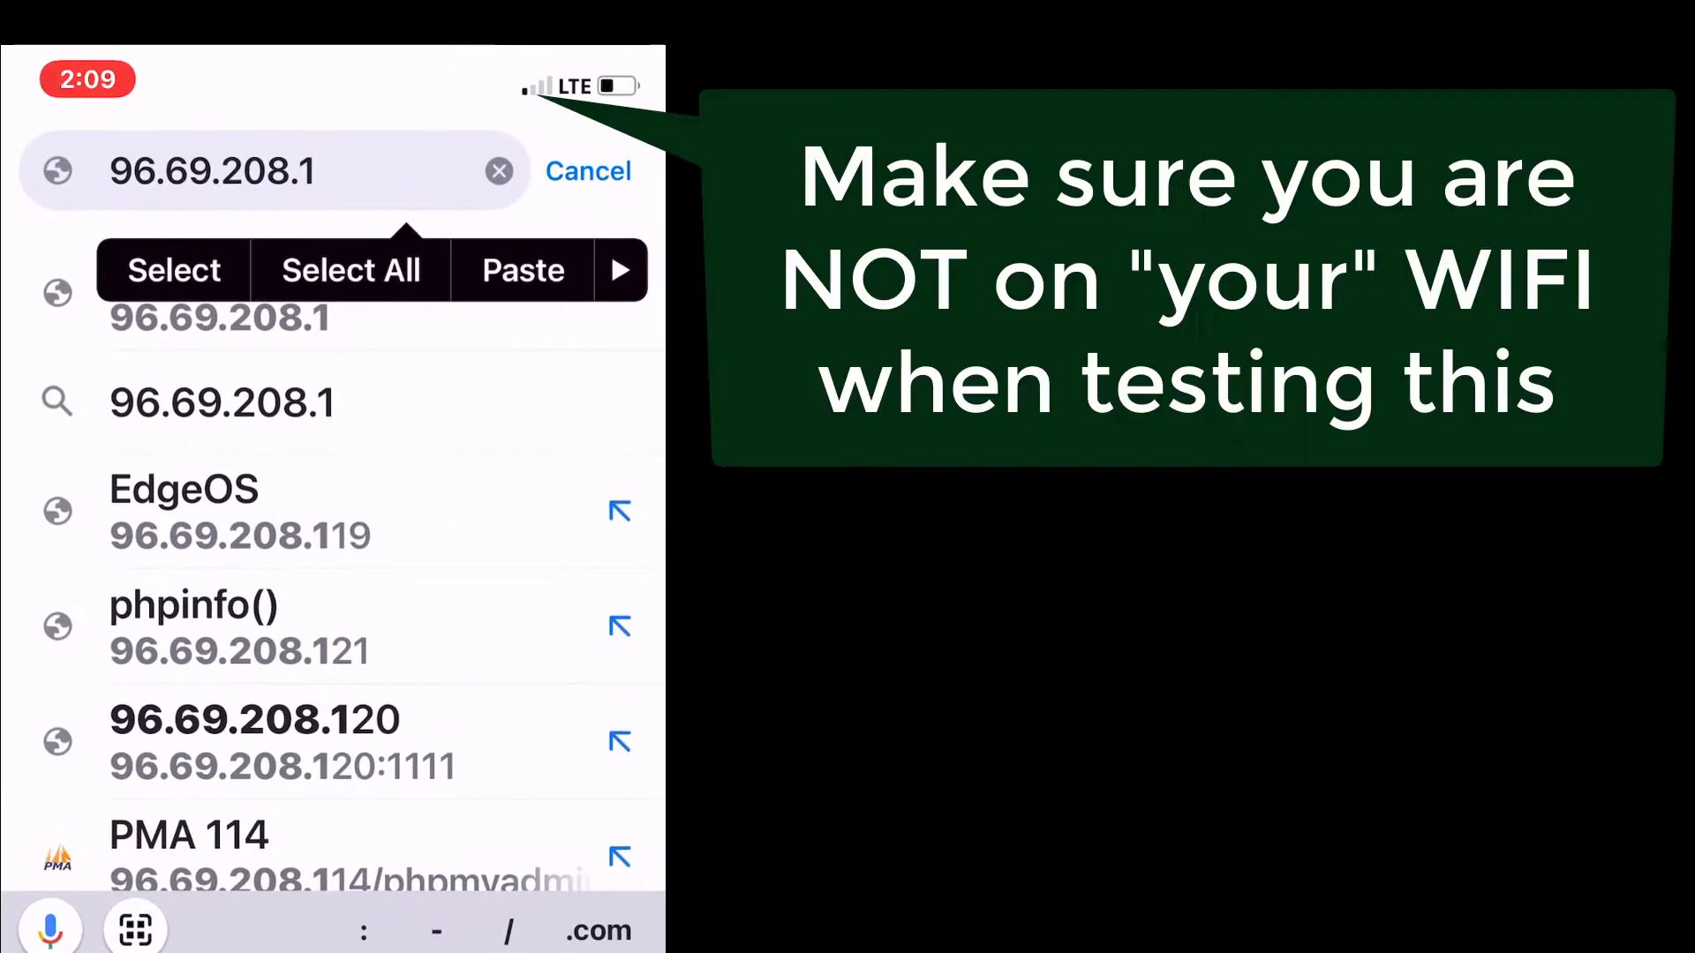
{"action": "type", "text": "208.120"}
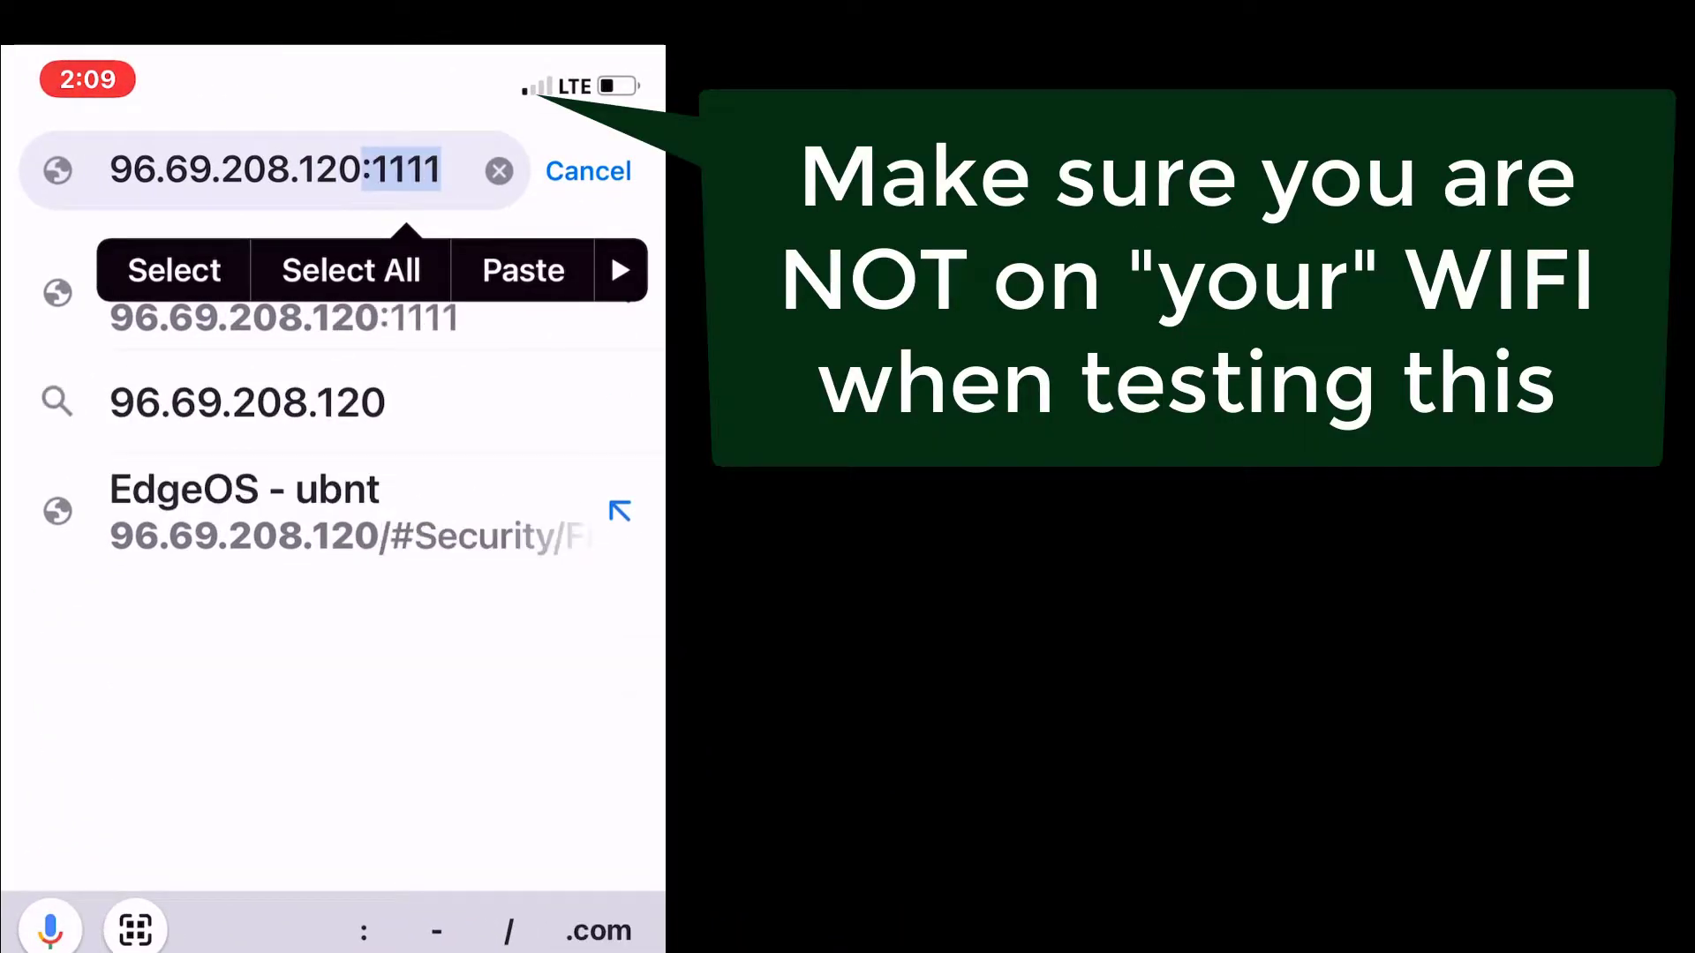
{"action": "key", "text": "Return"}
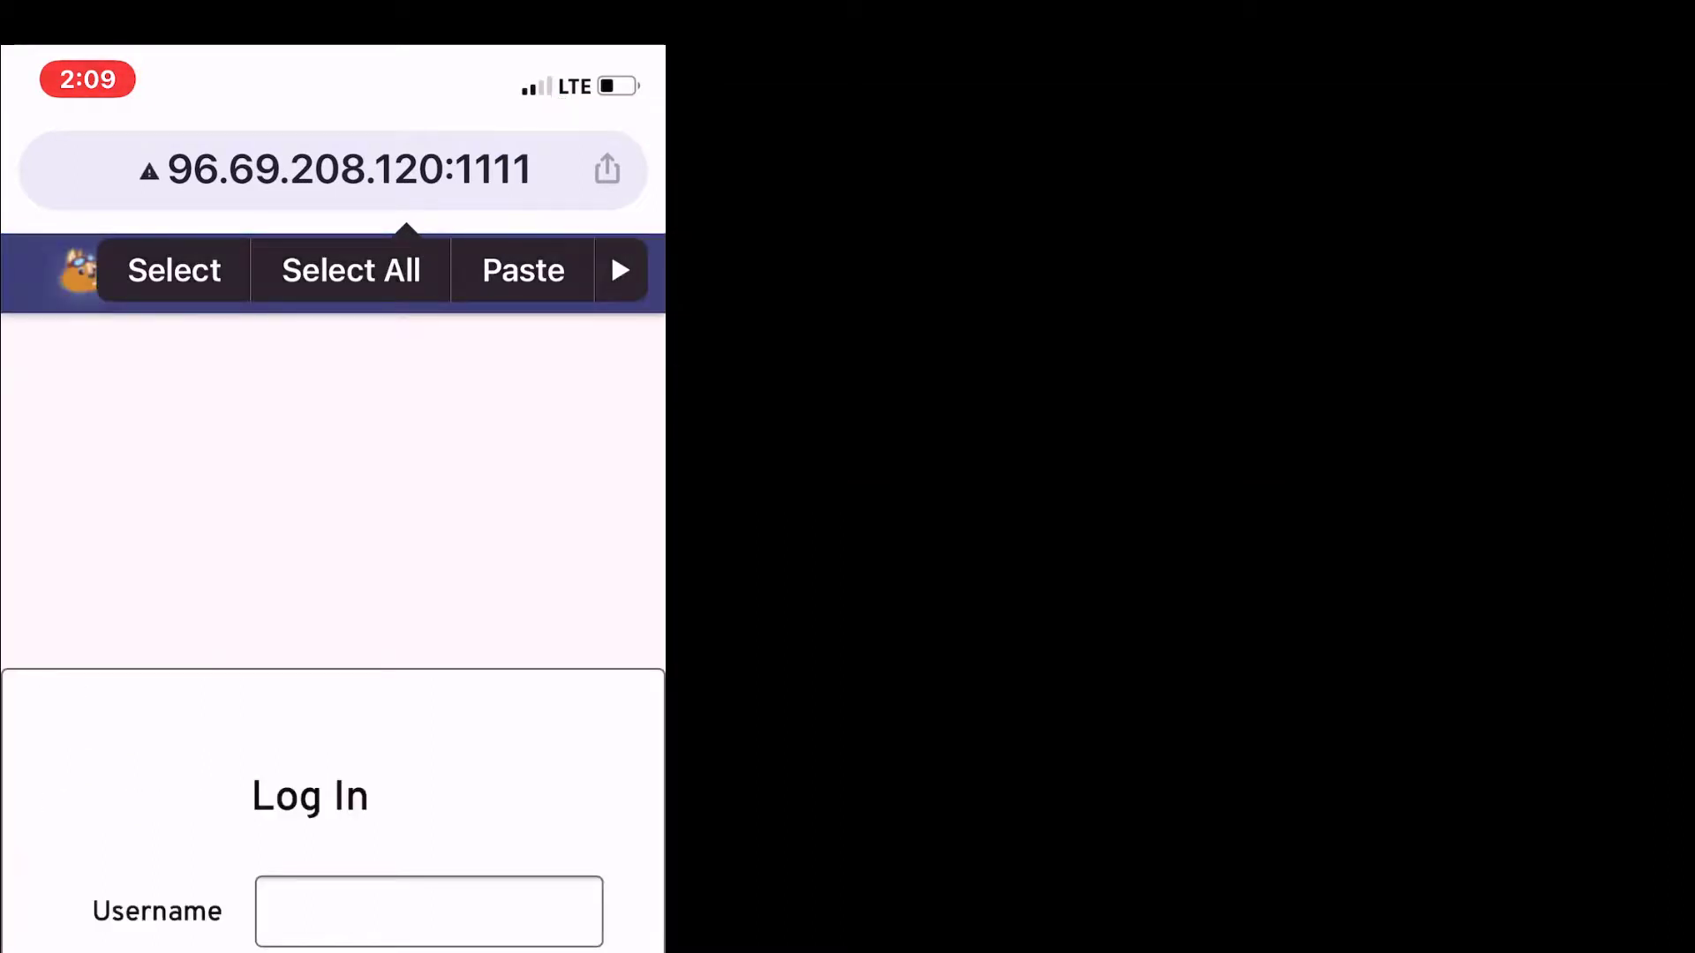
{"action": "left_click", "coordinate": [429, 911]}
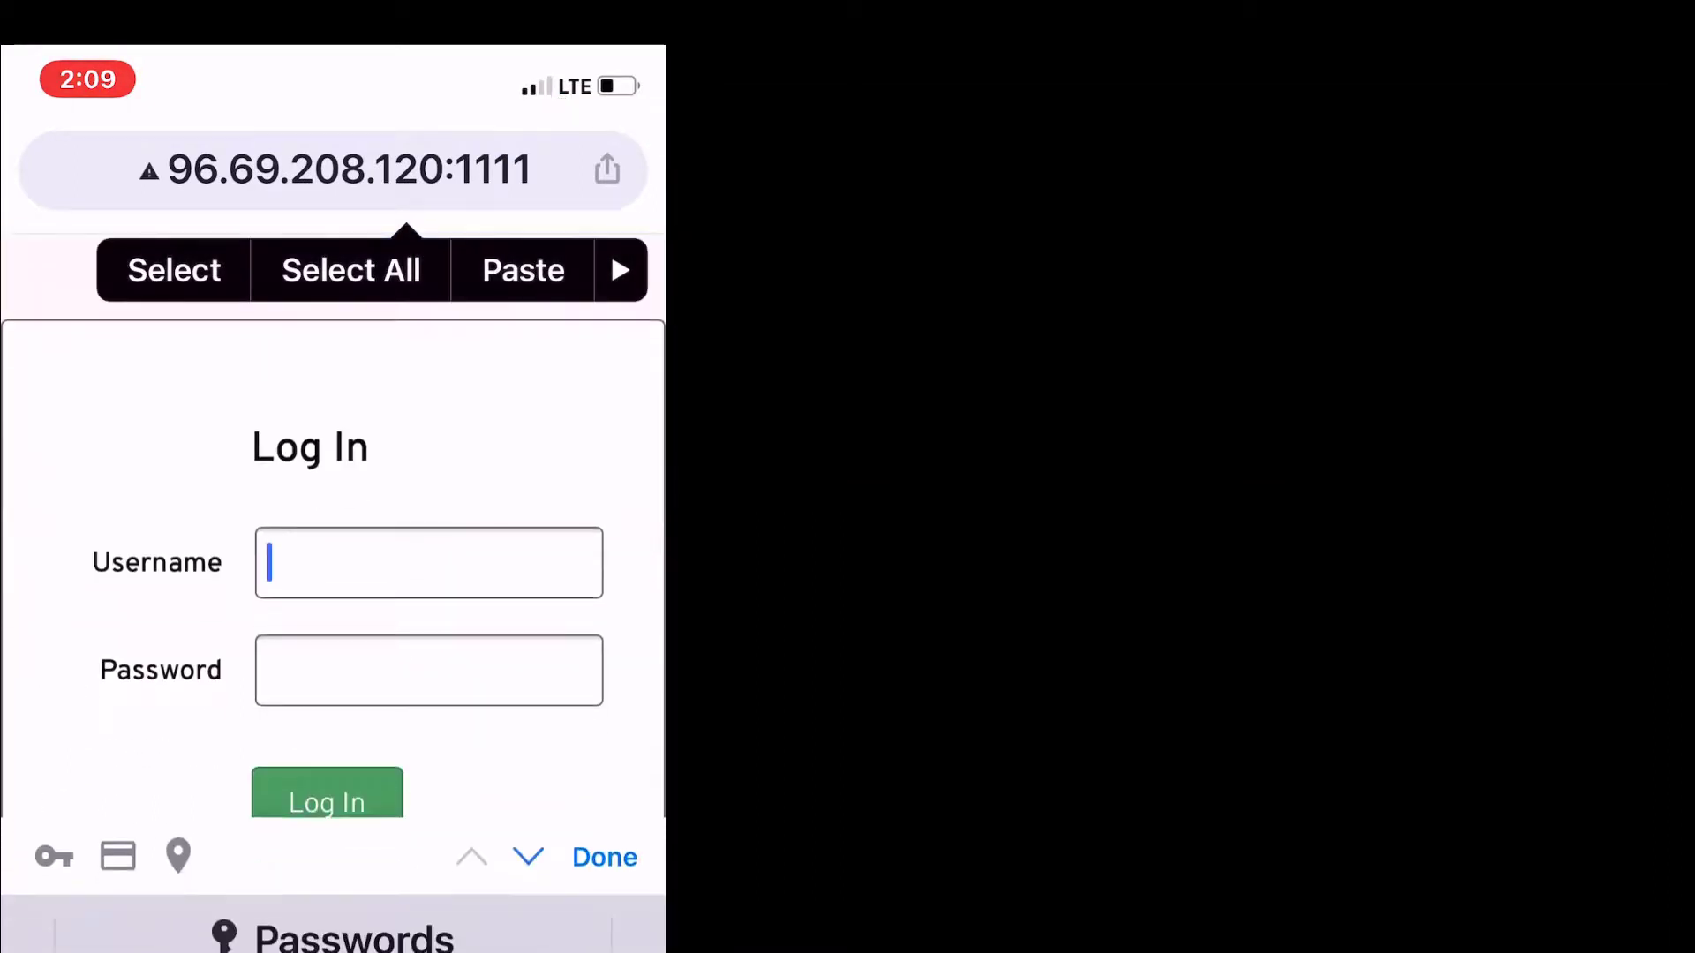
{"action": "left_click", "coordinate": [269, 562]}
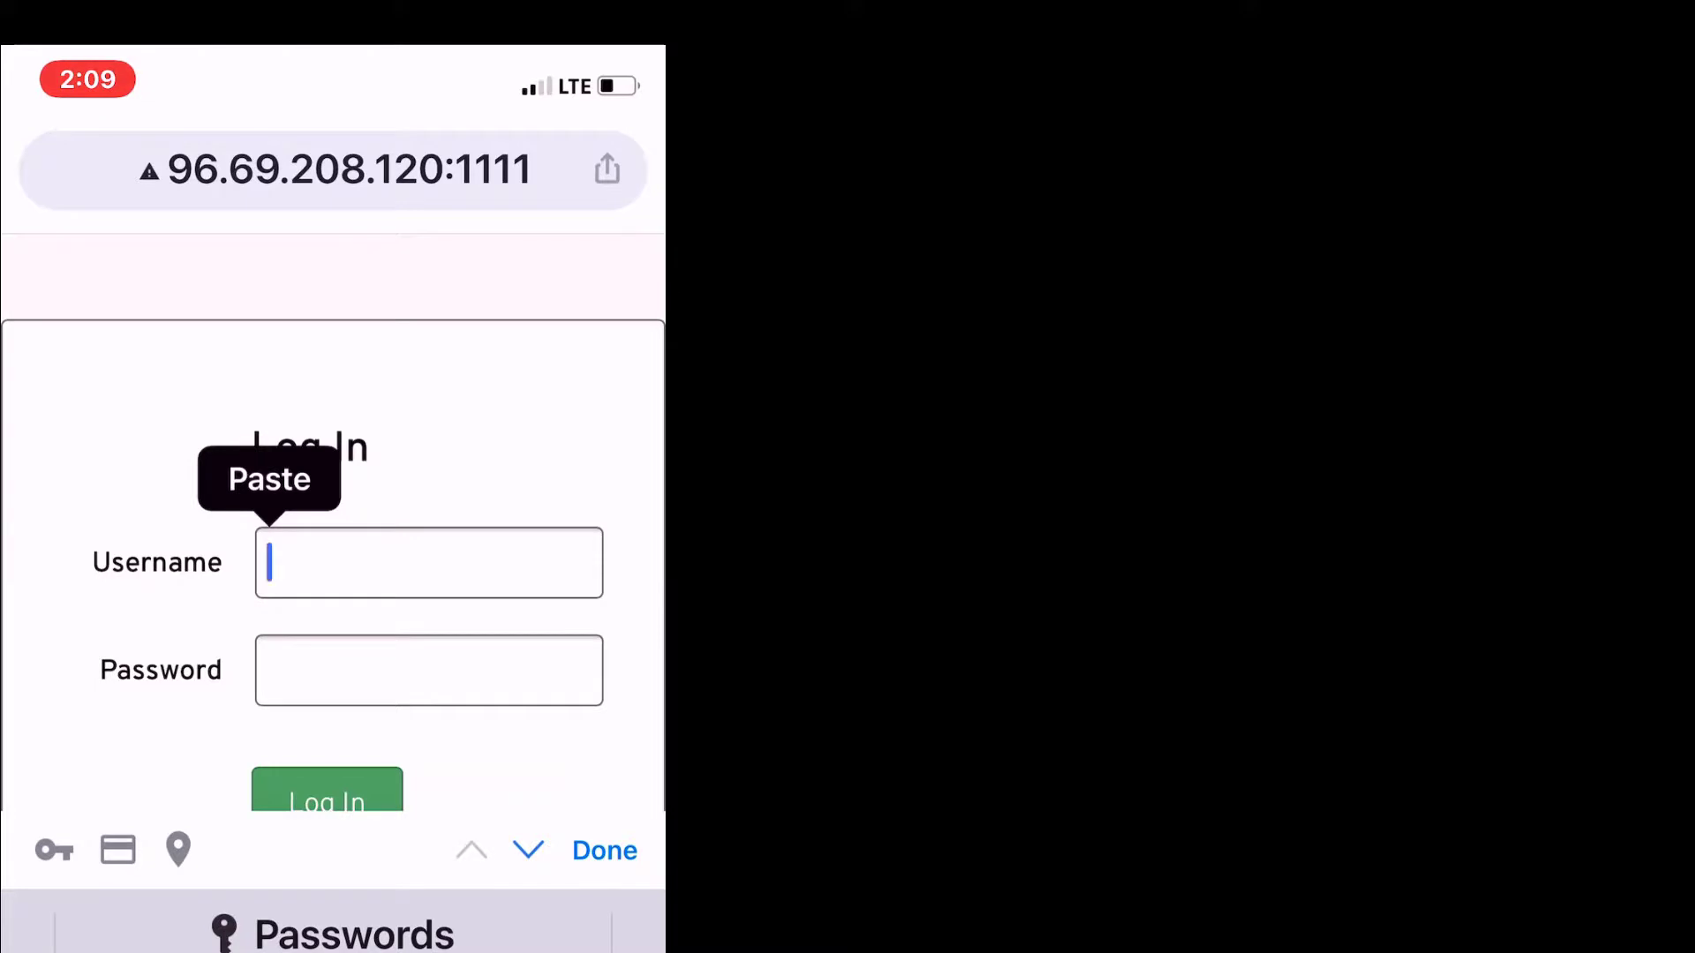
{"action": "type", "text": "com"}
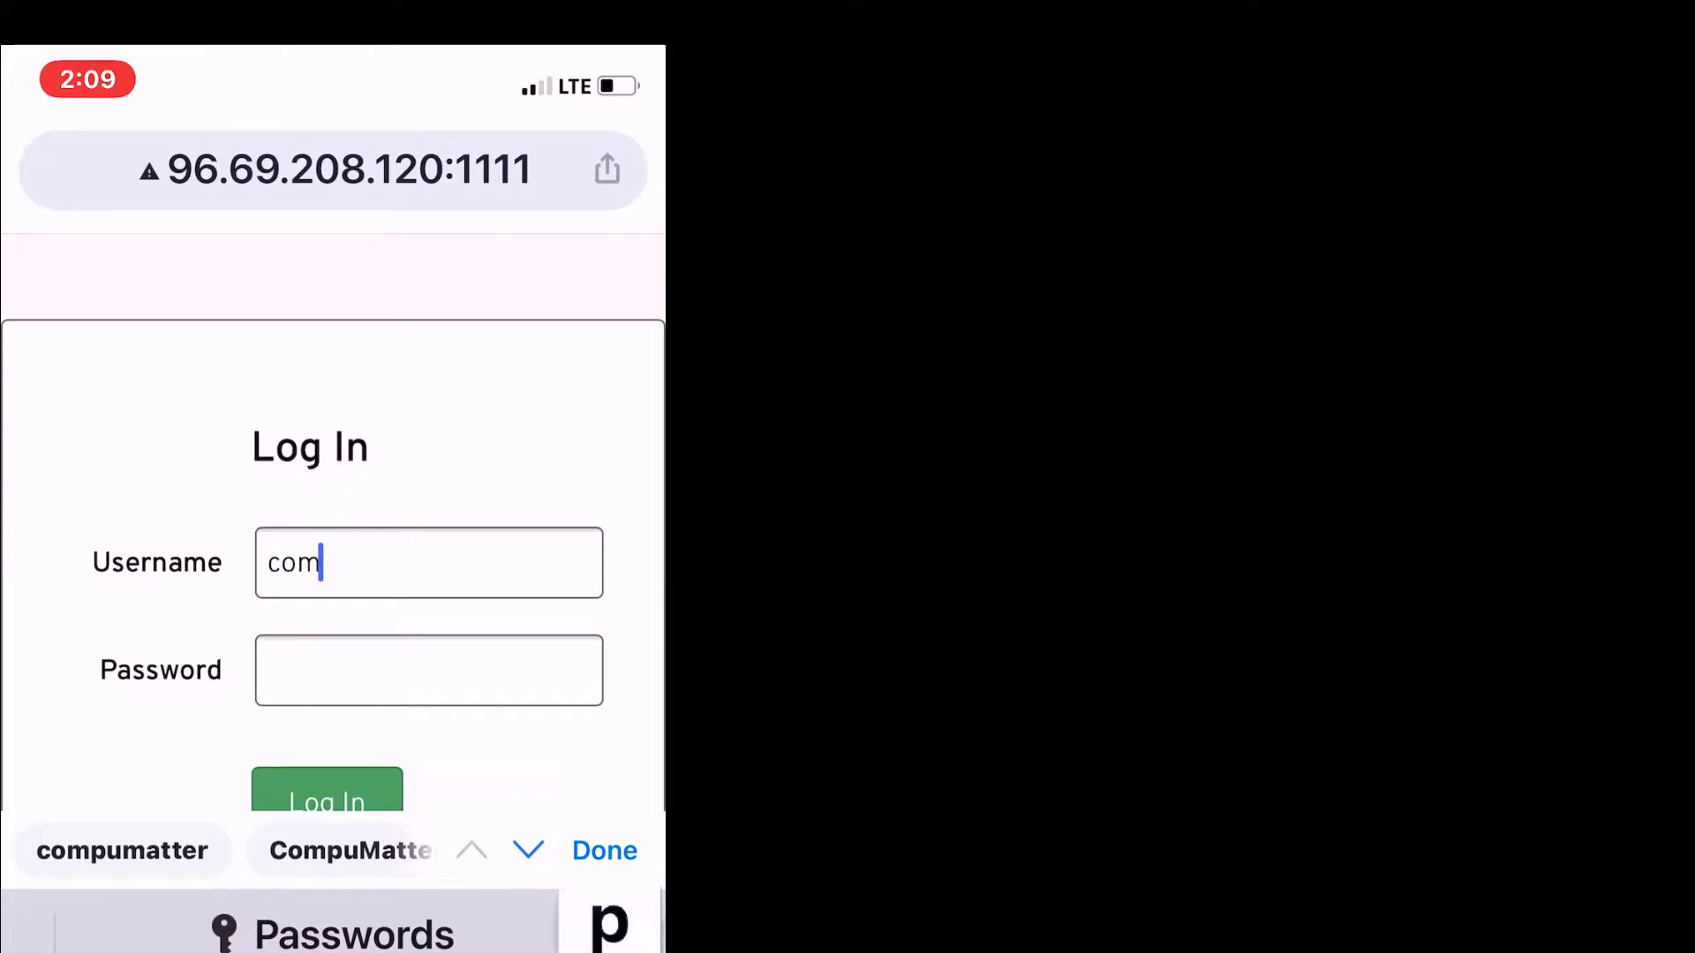
{"action": "type", "text": "pumatter"}
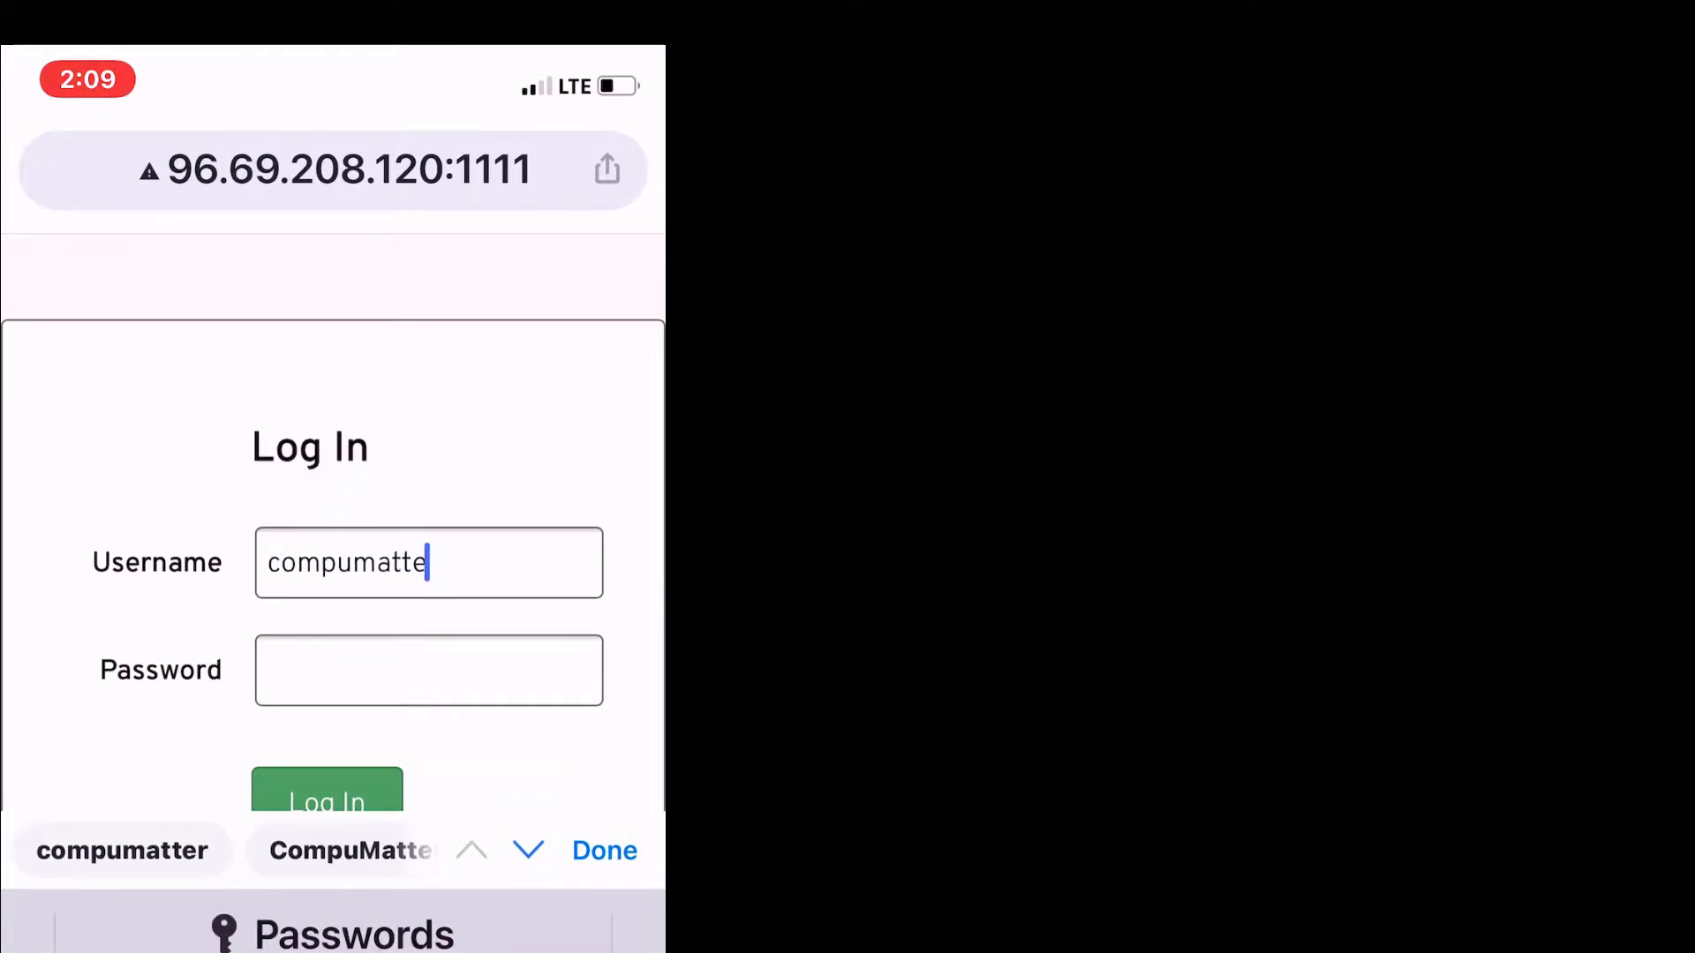
{"action": "left_click", "coordinate": [429, 669]}
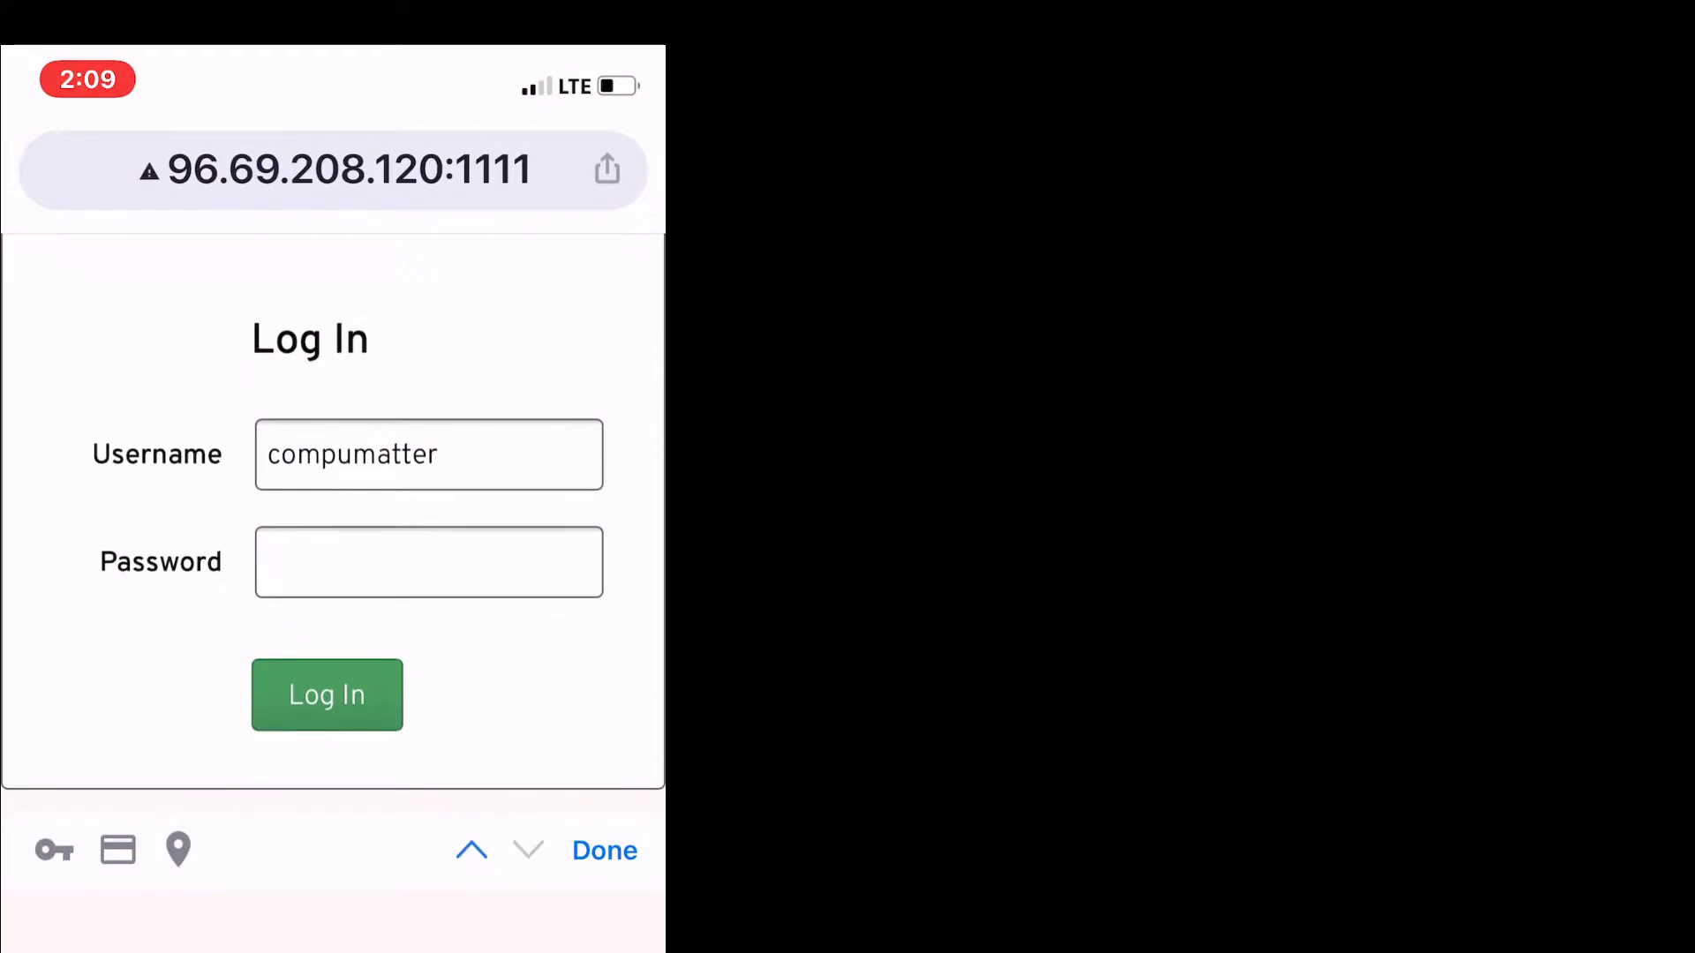
{"action": "type", "text": "••••••"}
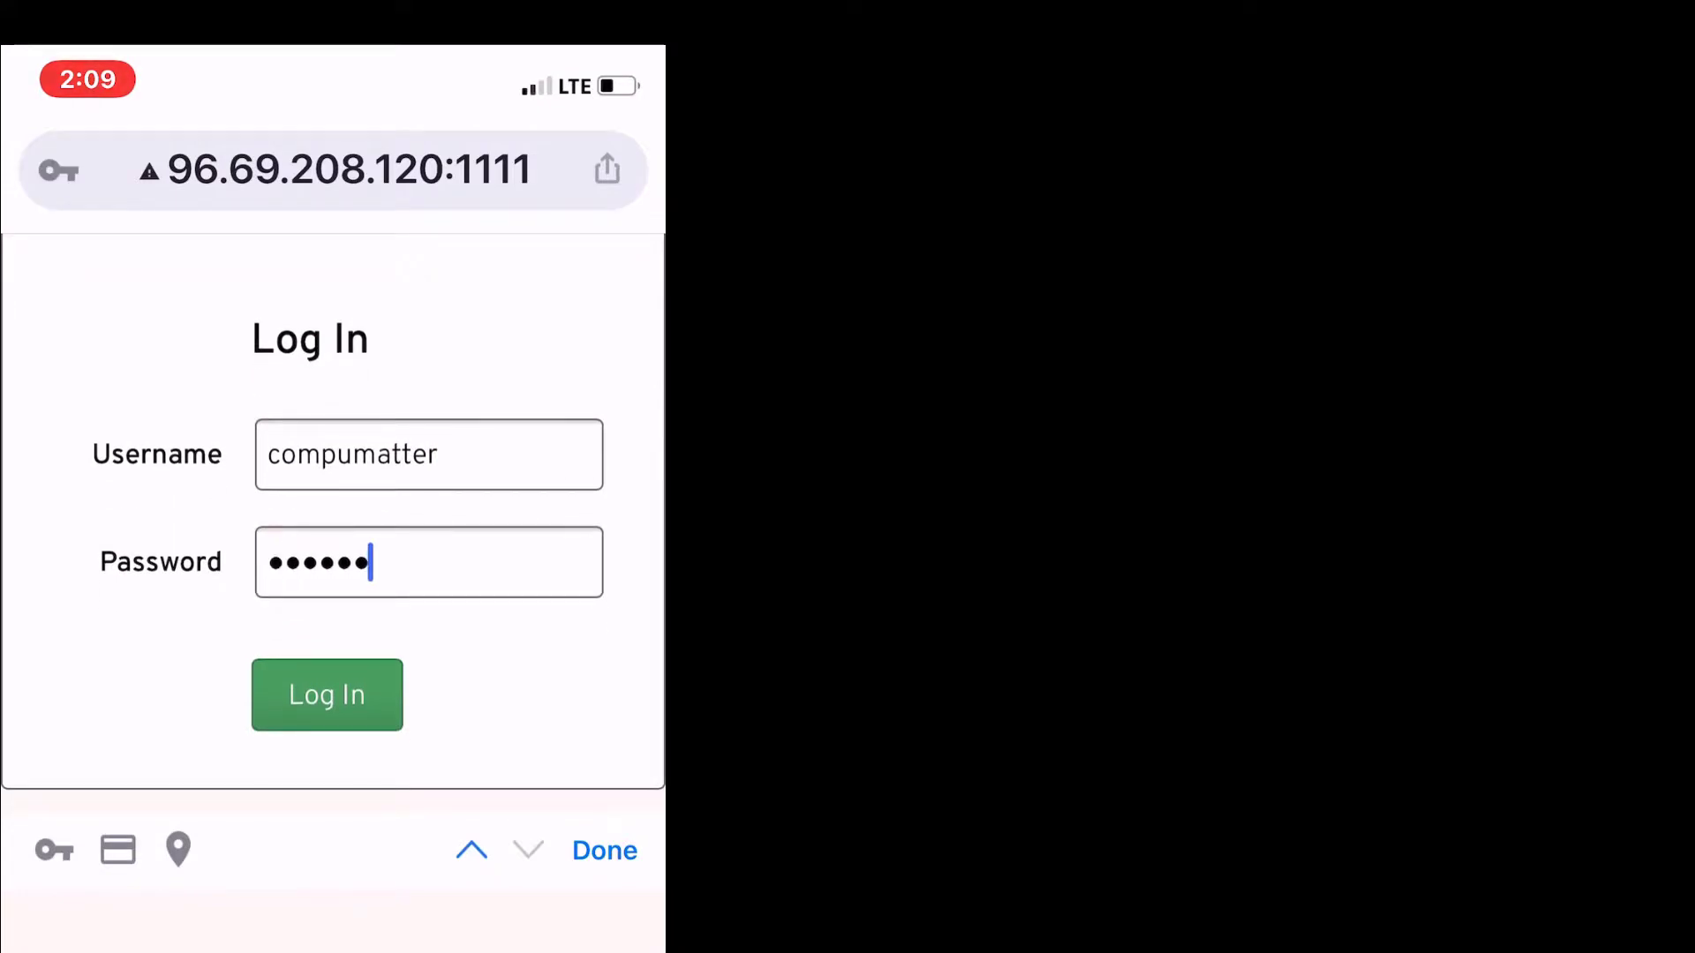
{"action": "type", "text": "••"}
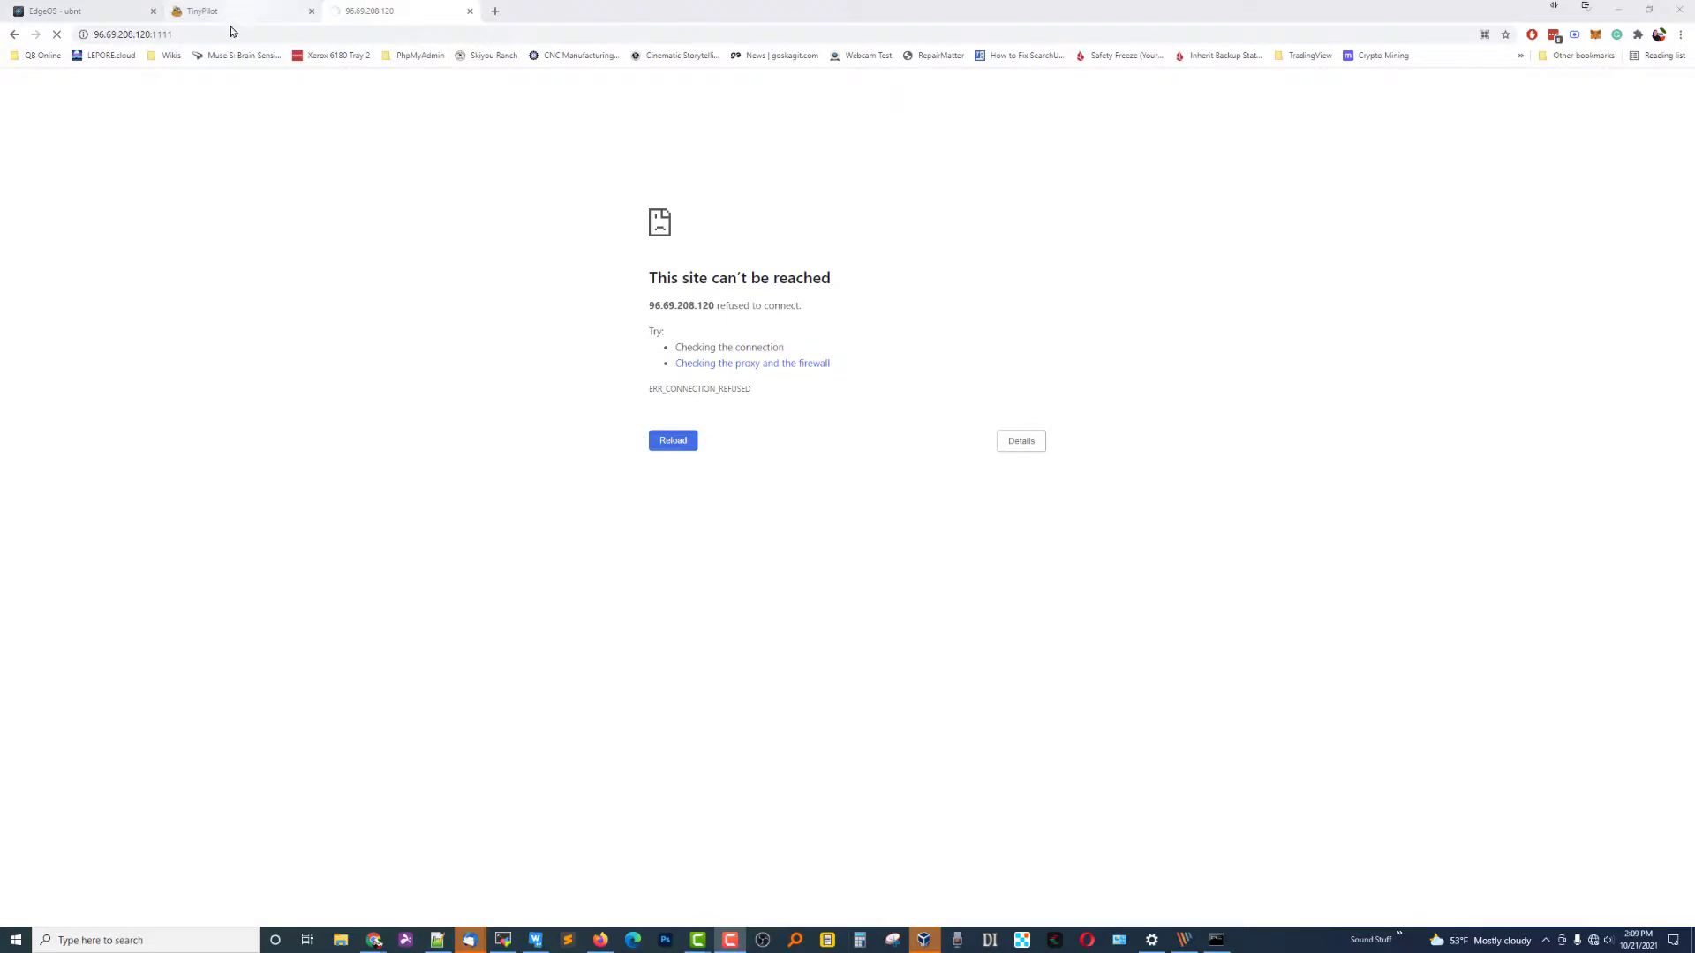
Compare the local TinyPilot address and port with the failed public attempt, then return to EdgeOS.
{"action": "left_click", "coordinate": [239, 11]}
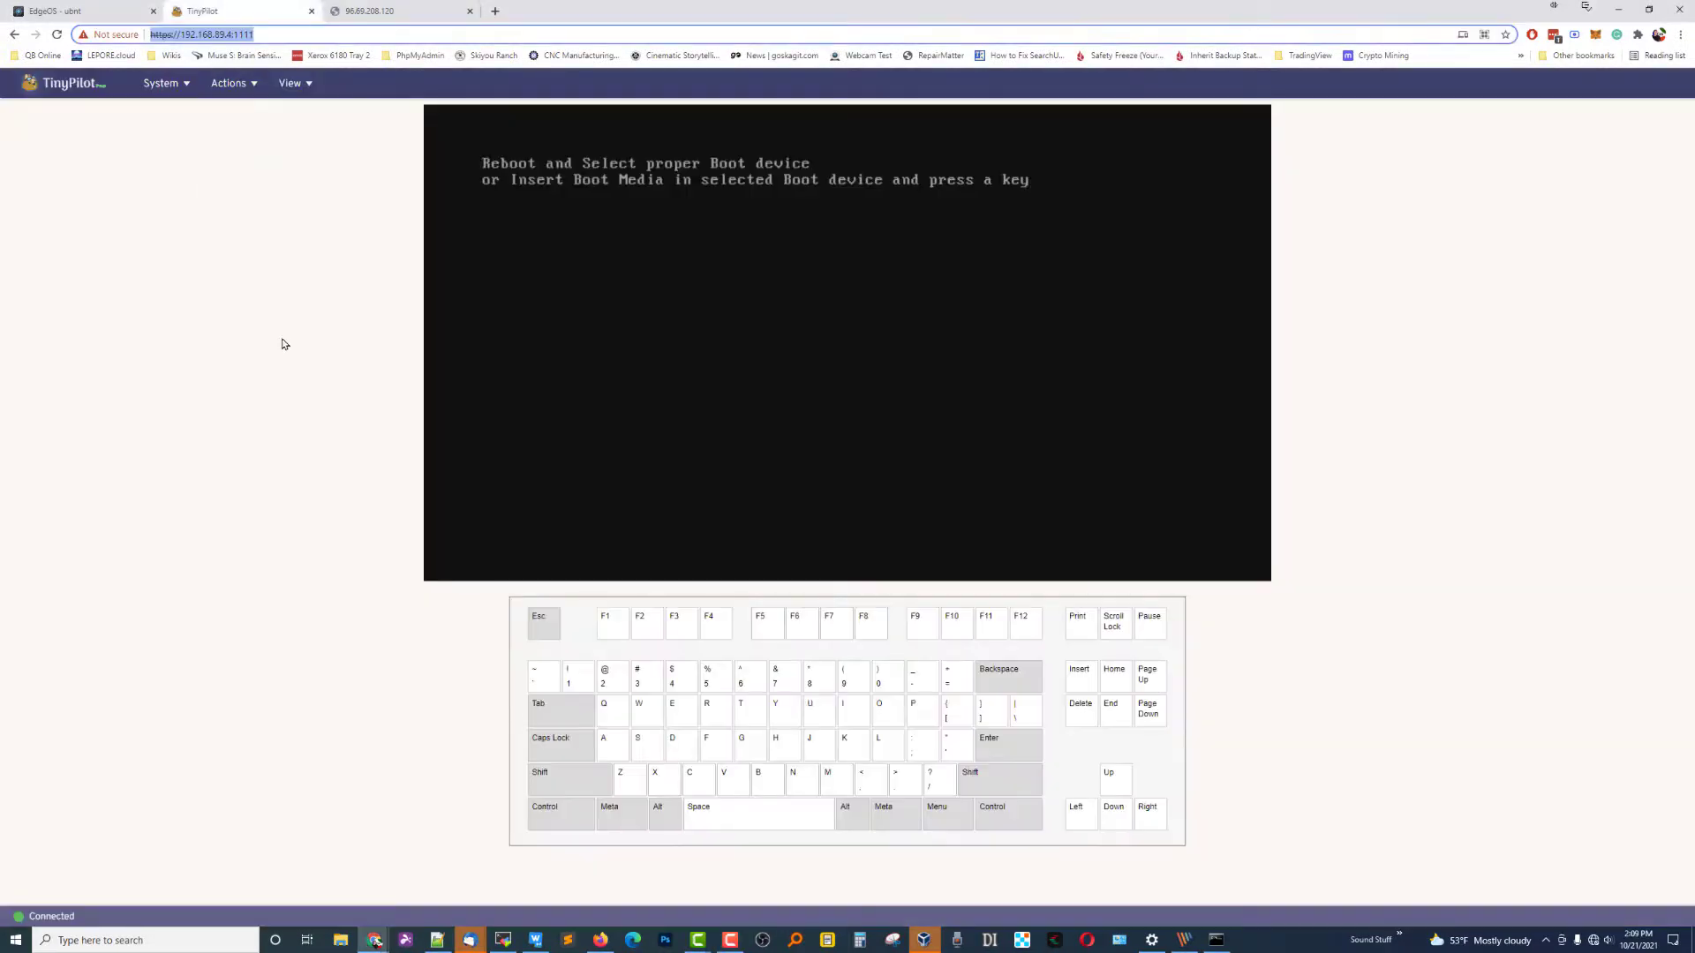
{"action": "left_click", "coordinate": [181, 339]}
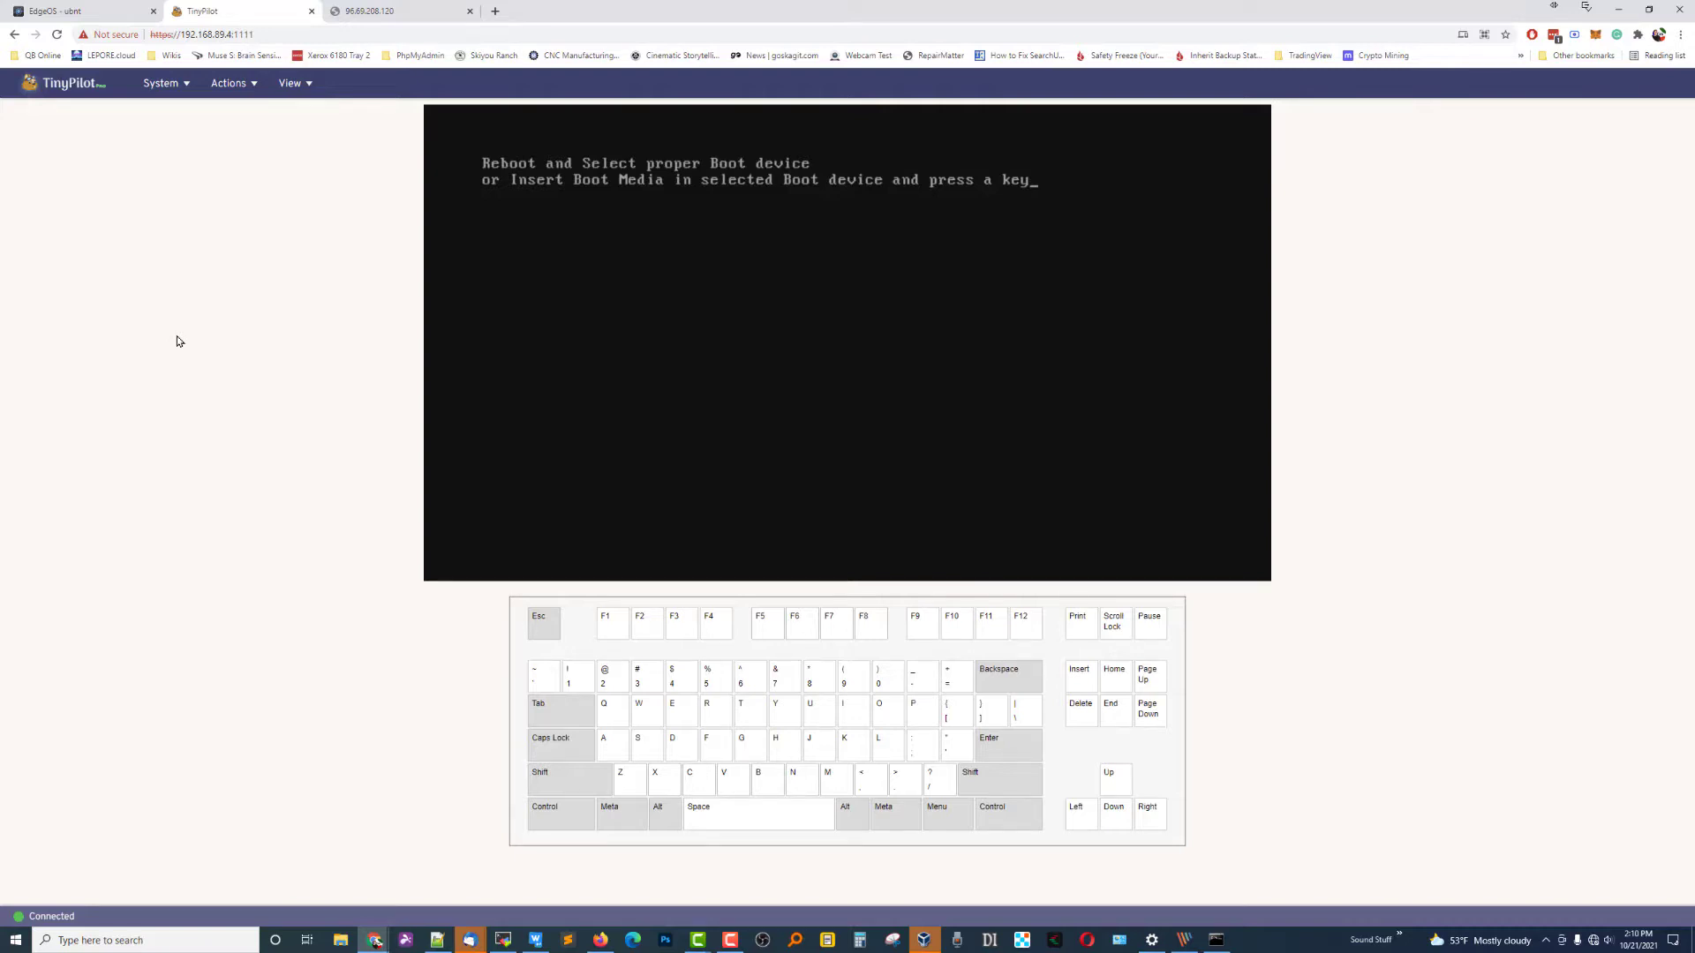
{"action": "left_click", "coordinate": [221, 33]}
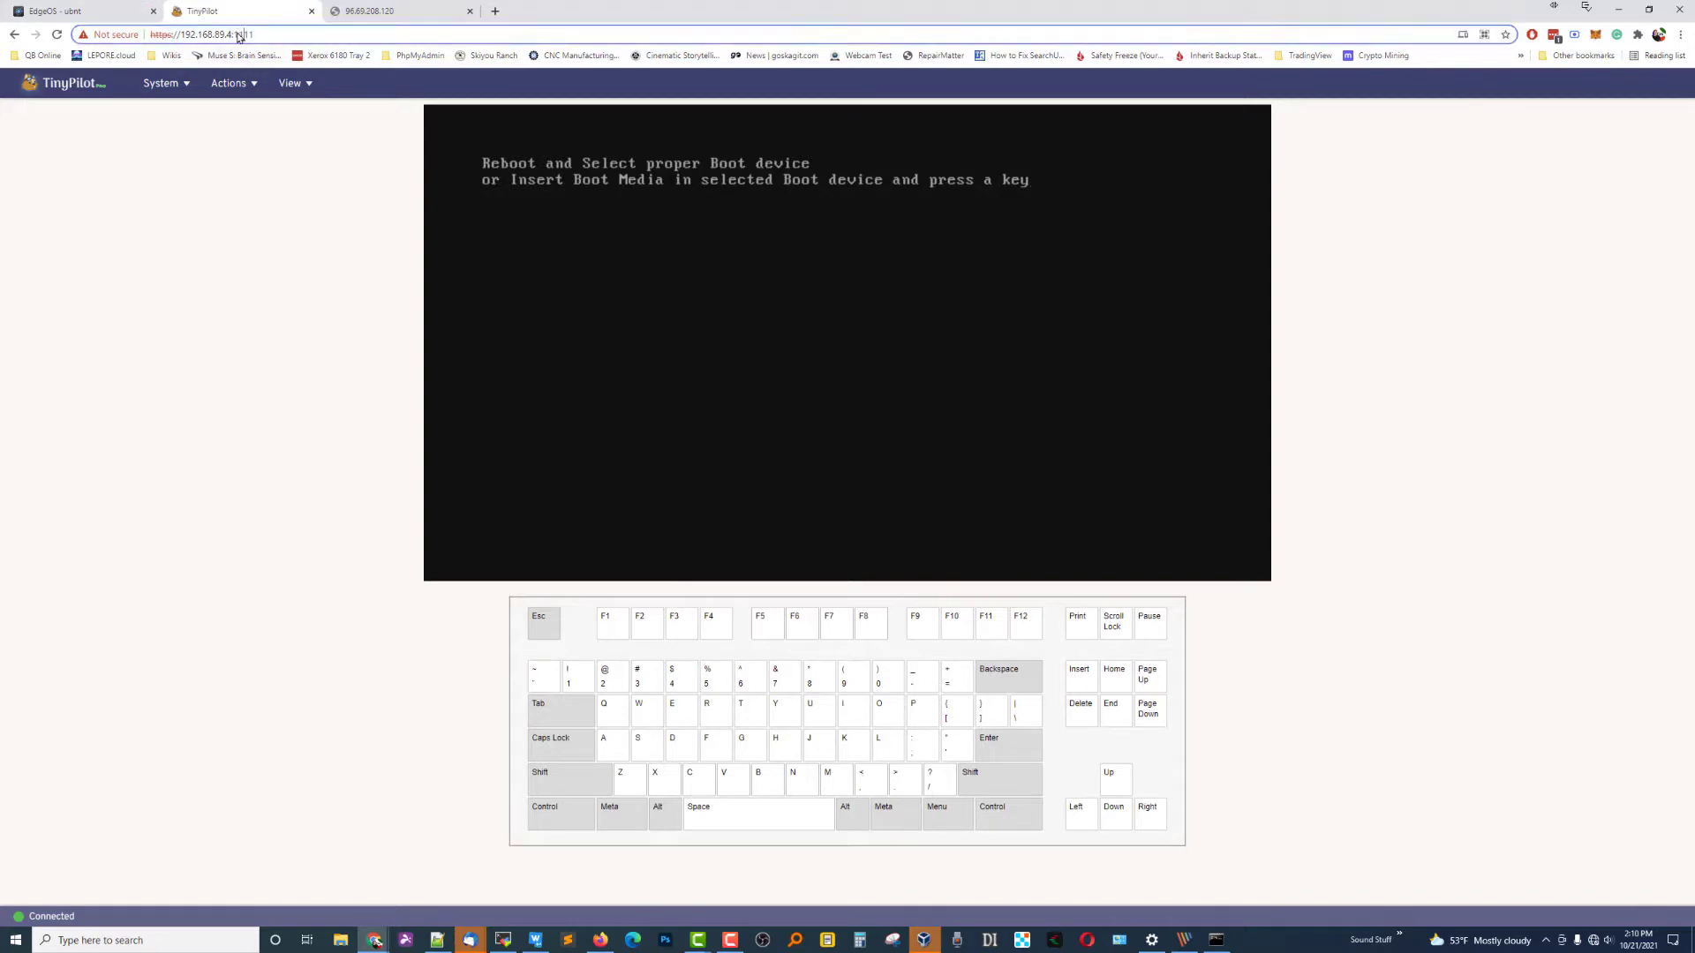
{"action": "left_click", "coordinate": [221, 34]}
{"action": "left_click", "coordinate": [370, 11]}
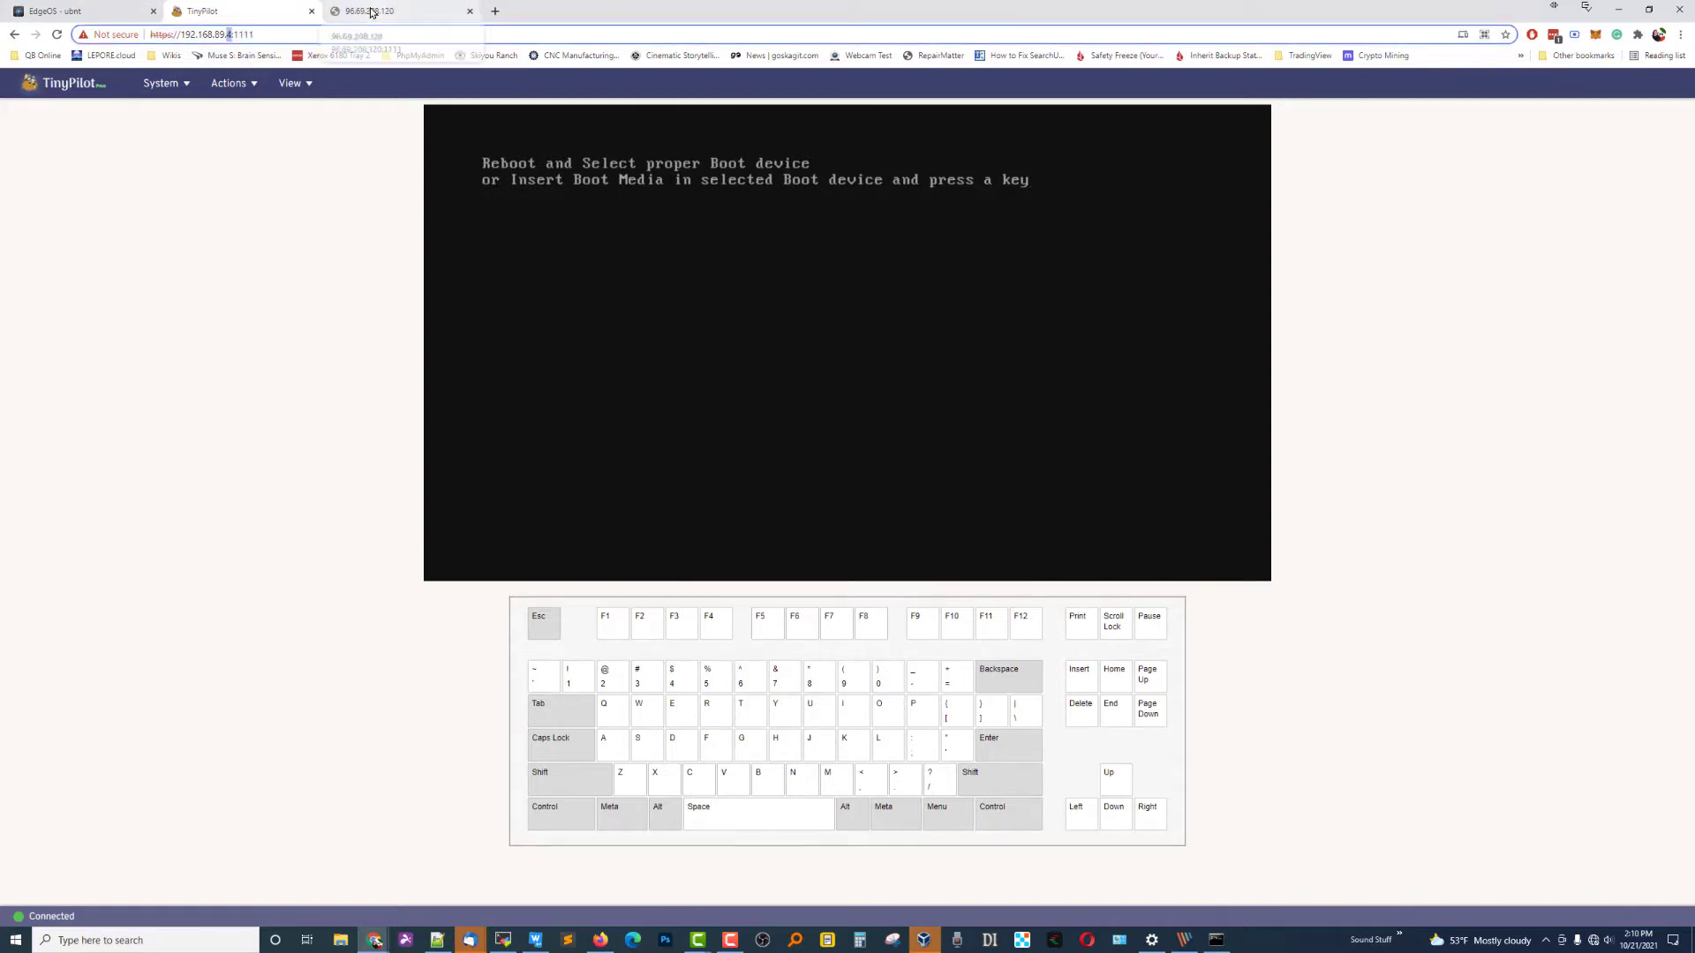
{"action": "left_click", "coordinate": [115, 11]}
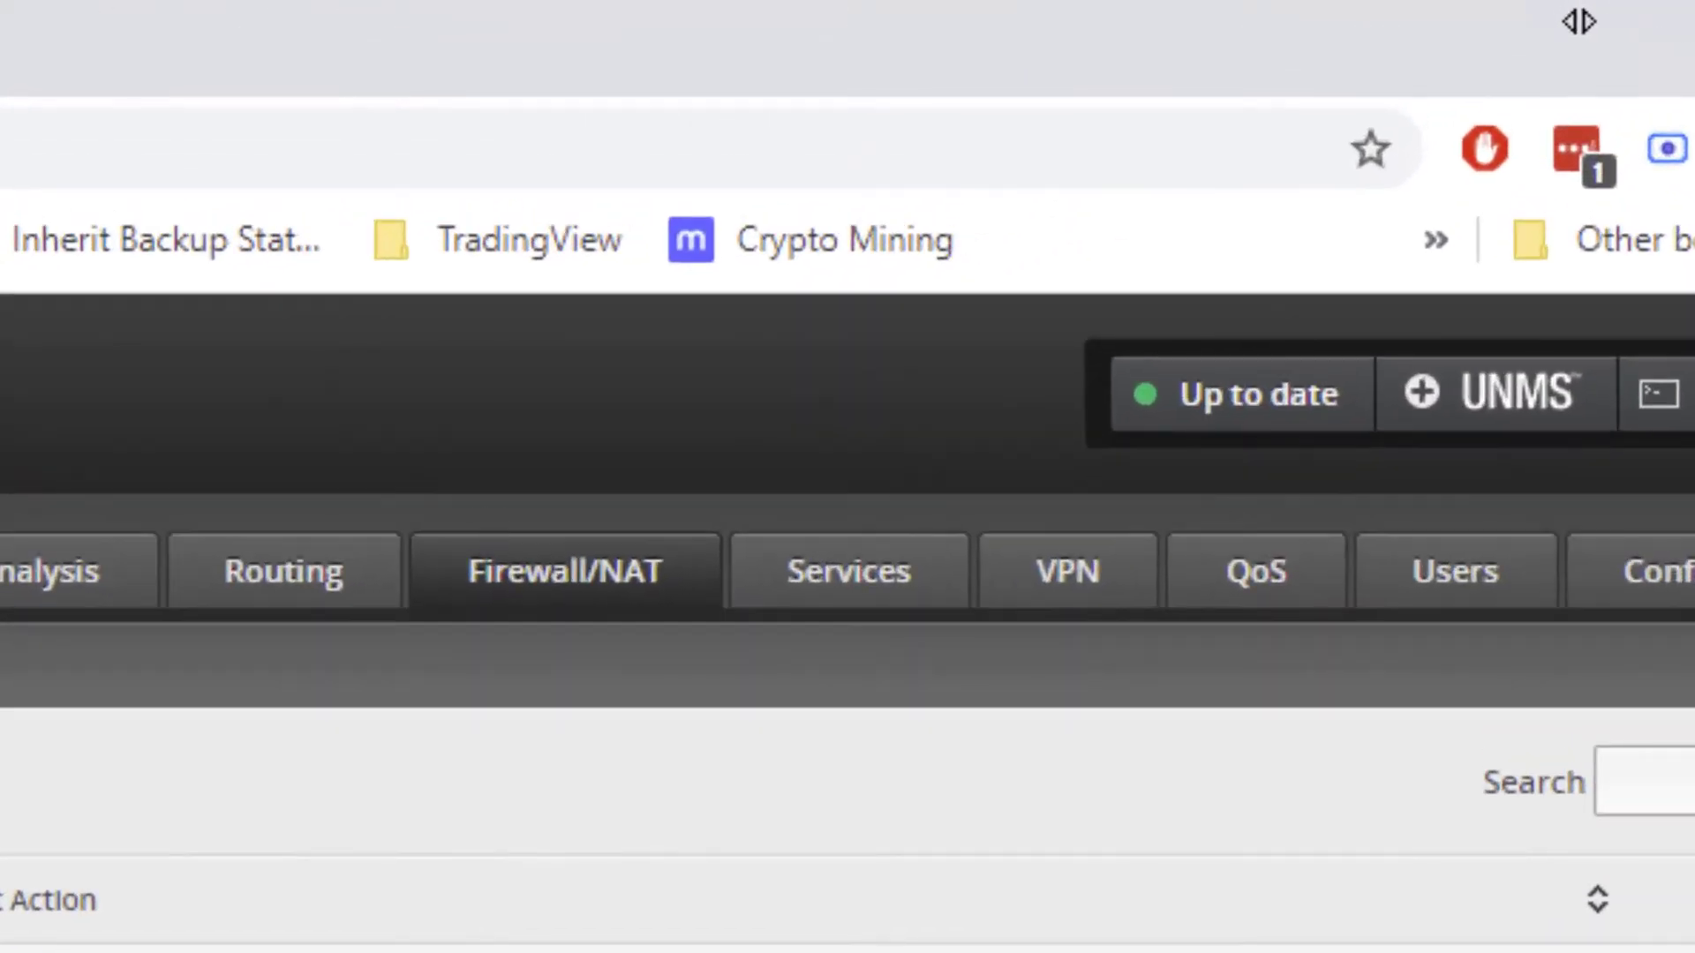
From the Lan-1-89 DHCP leases, map 192.168.89.4 statically under the name TinyPilot and save.
{"action": "left_click", "coordinate": [1183, 132]}
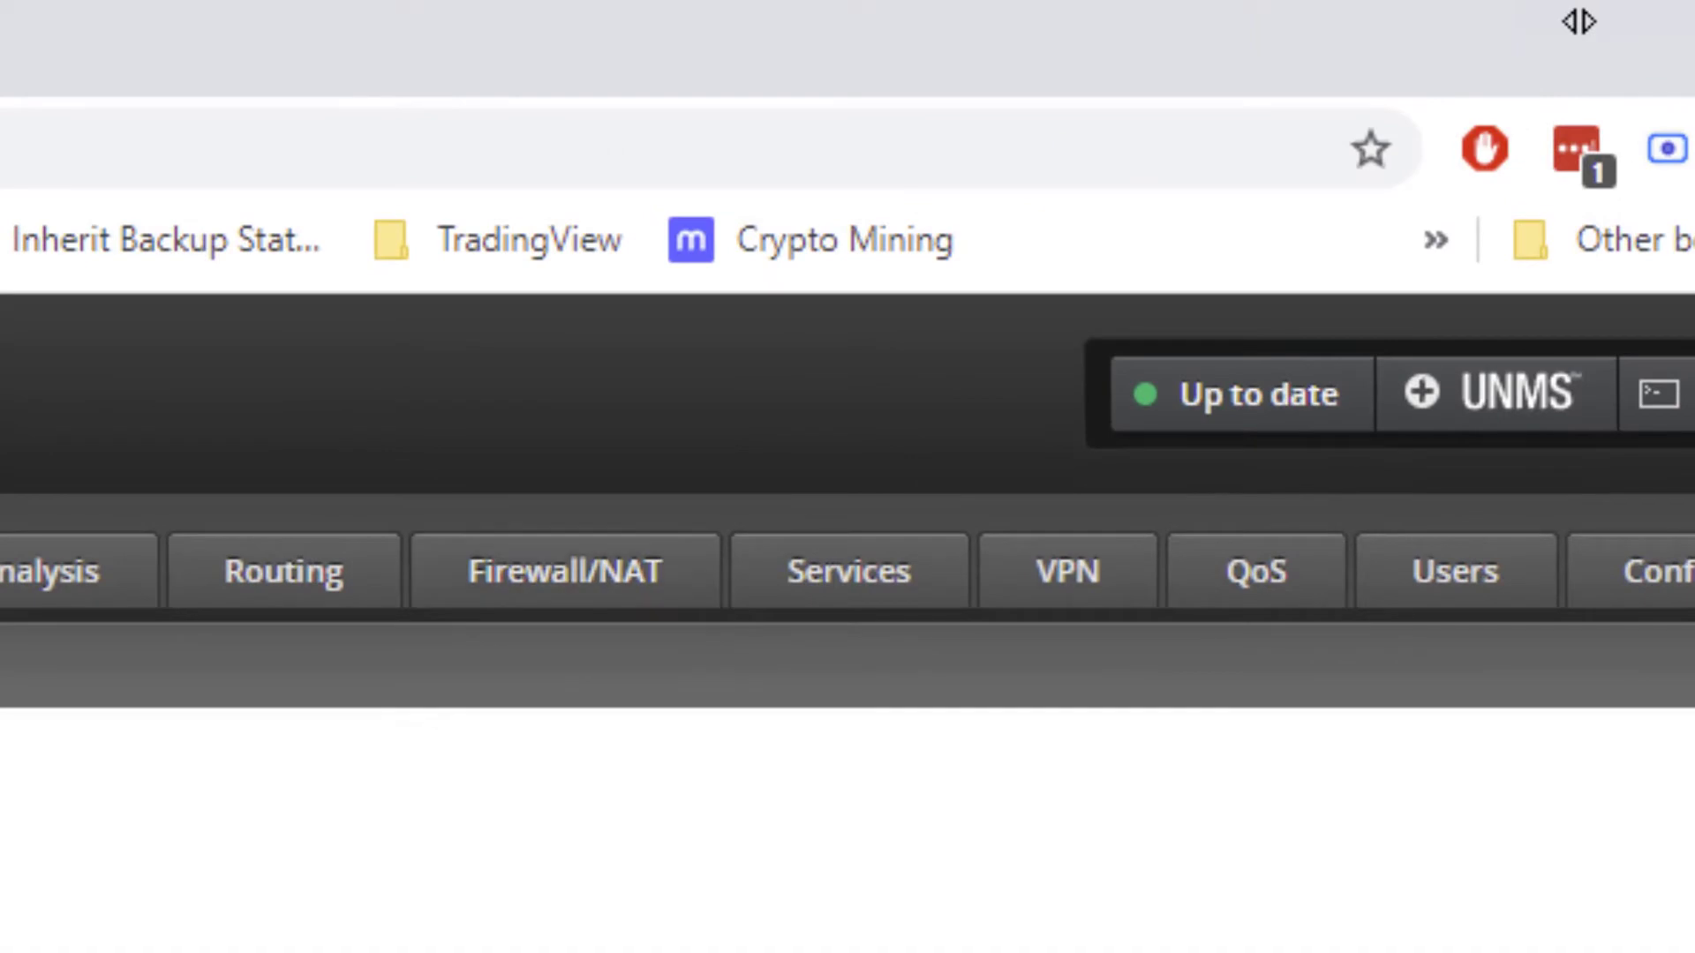
{"action": "left_click", "coordinate": [852, 594]}
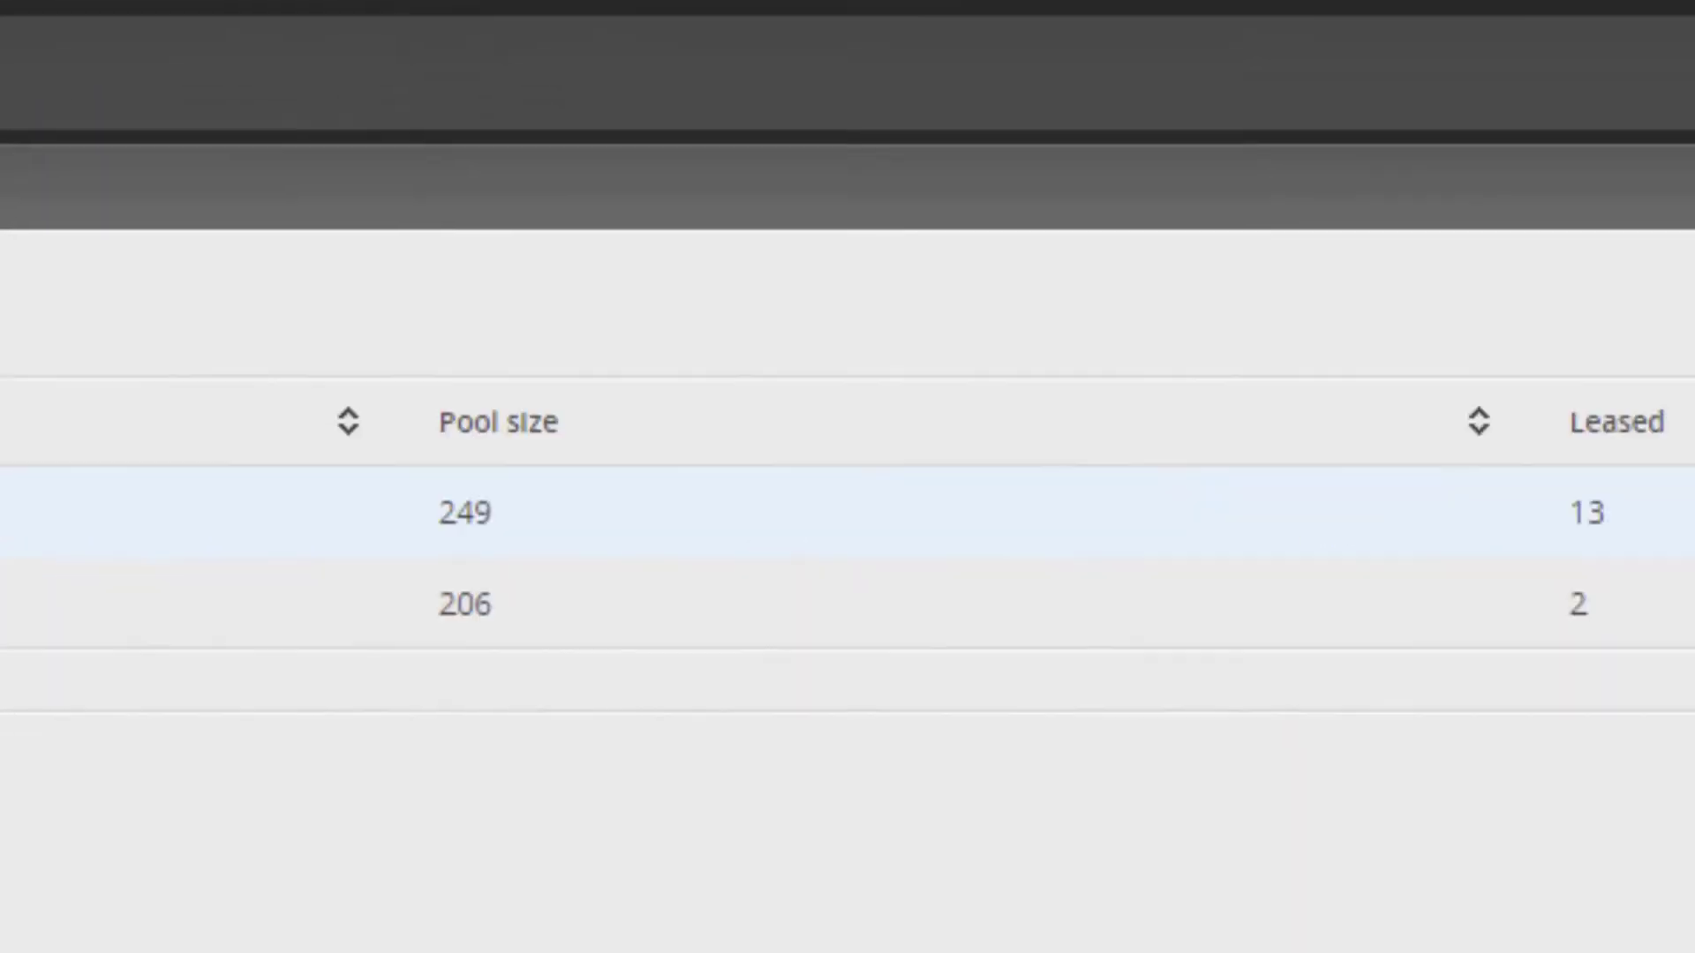
{"action": "left_click", "coordinate": [1324, 299]}
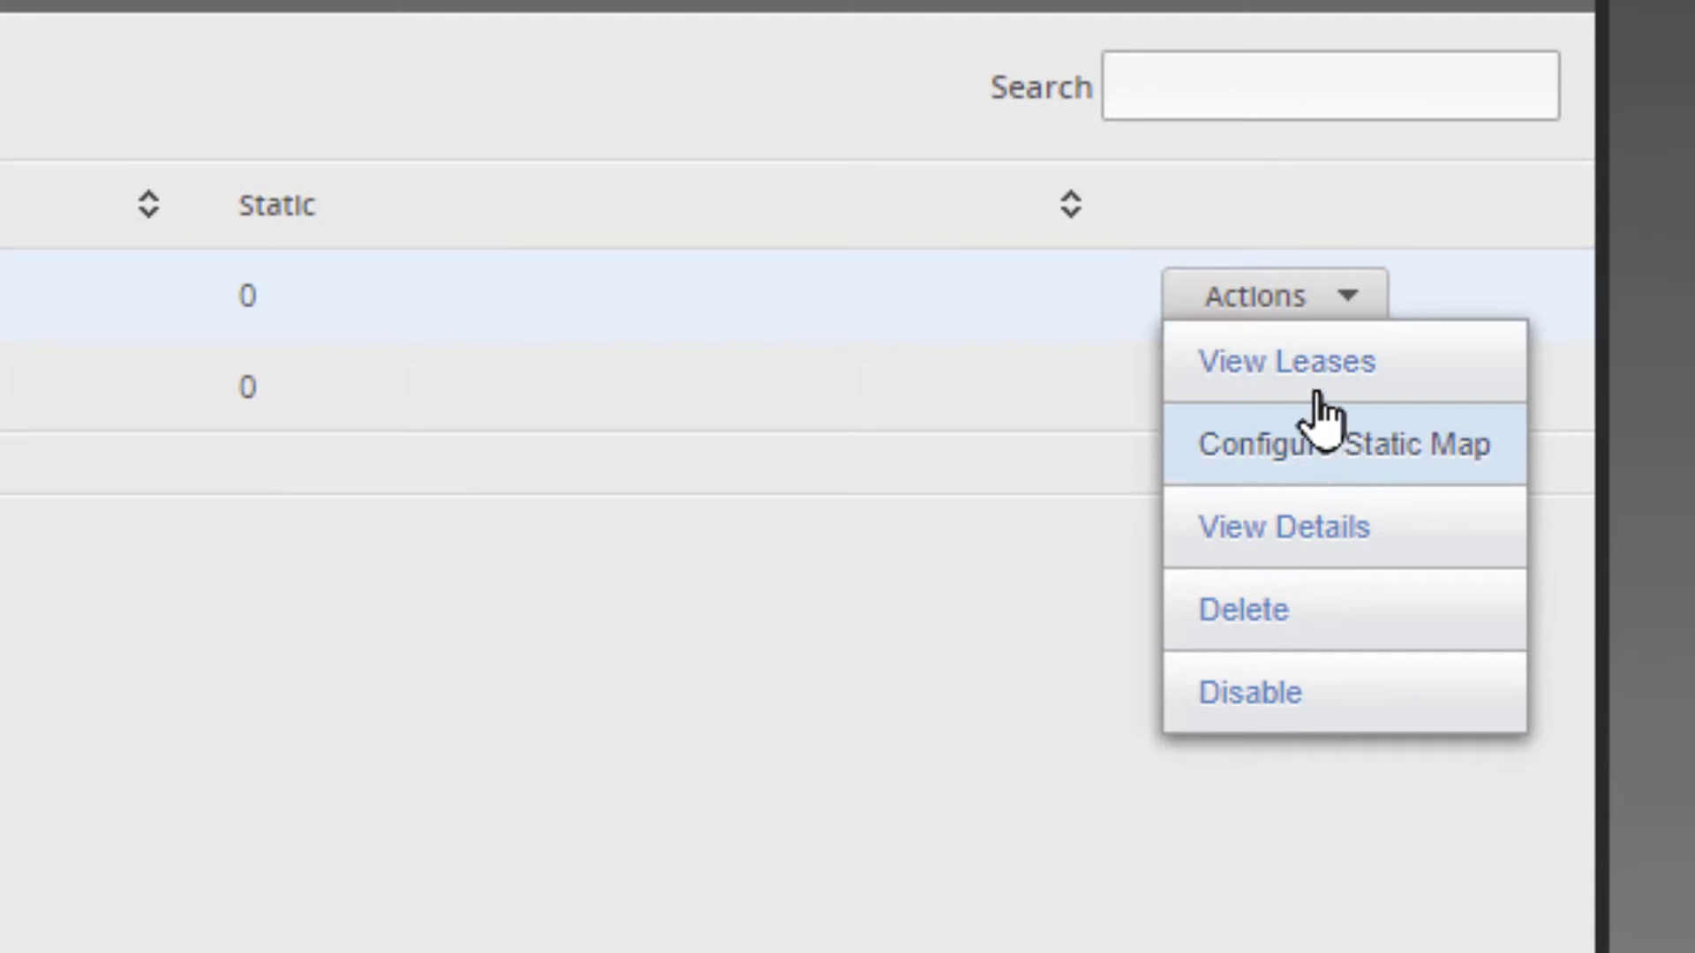
{"action": "left_click", "coordinate": [1315, 375]}
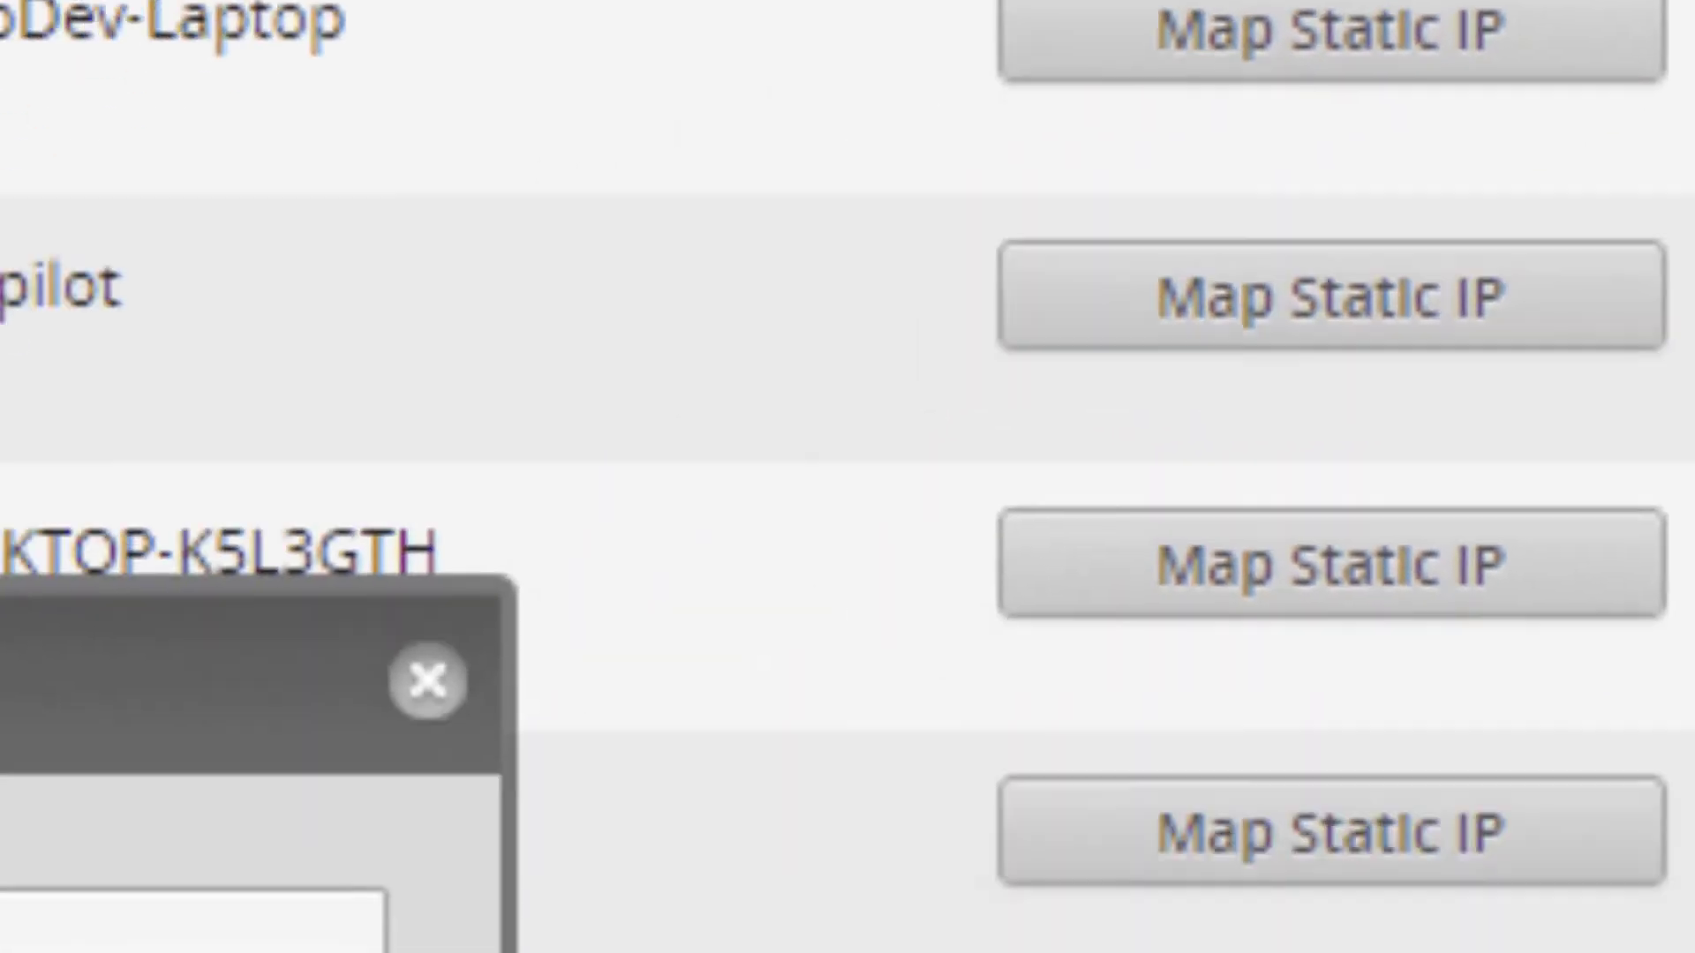
{"action": "type", "text": "TinyPilot"}
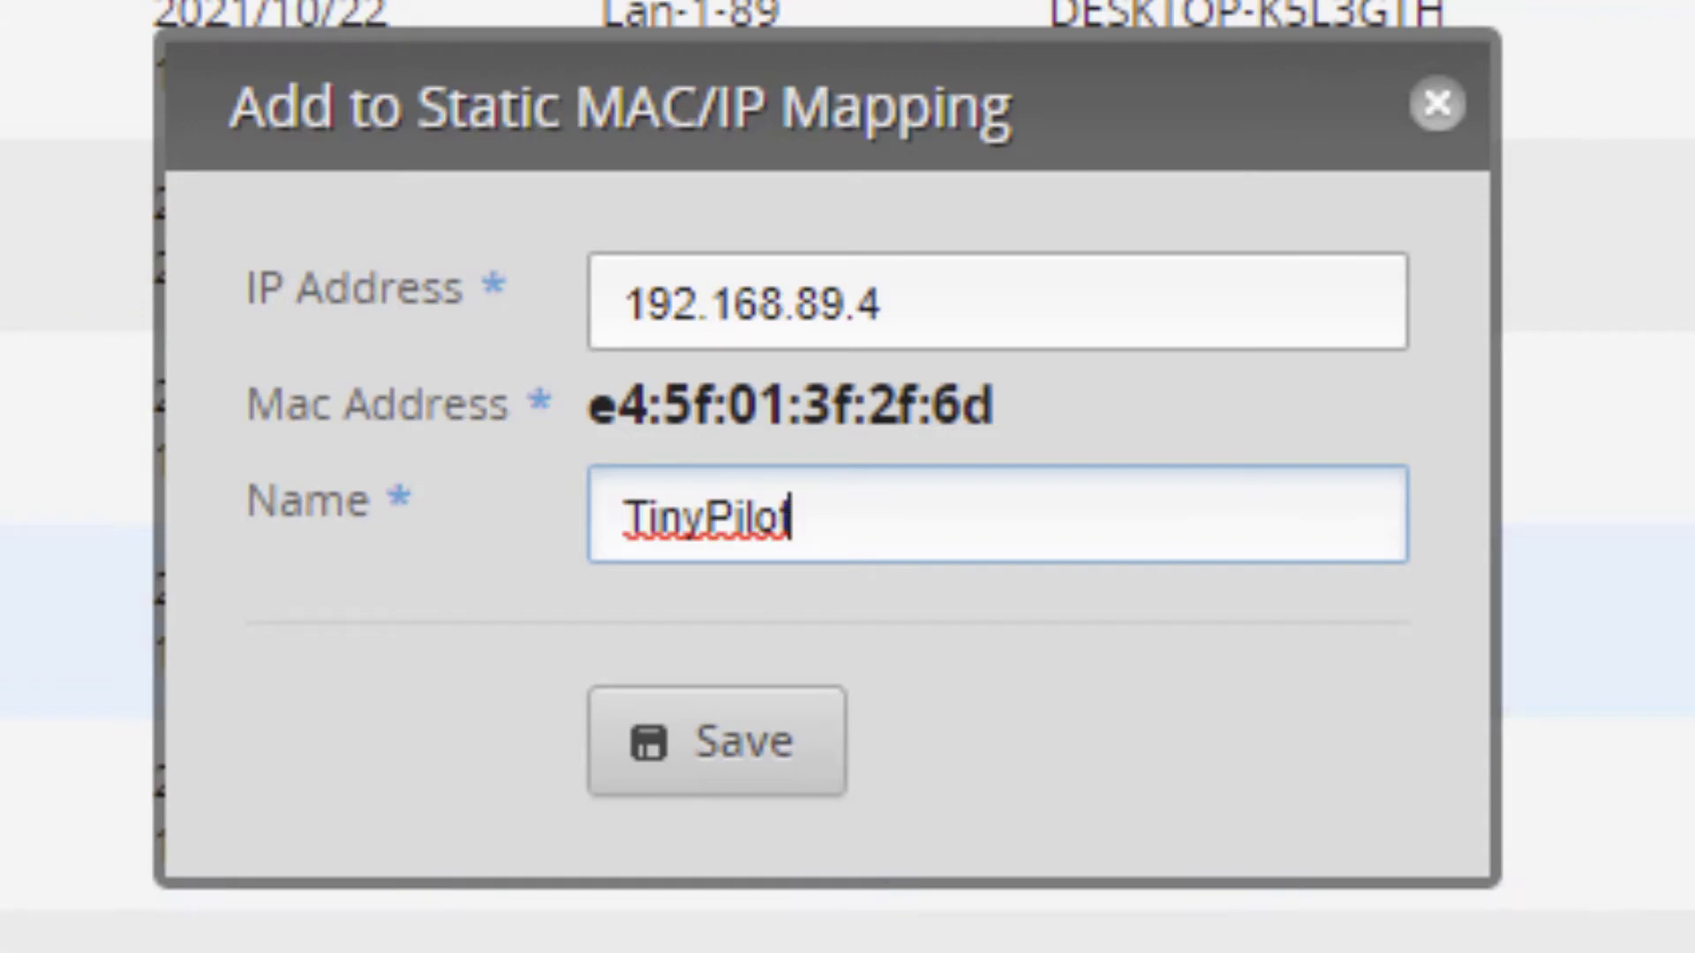
{"action": "left_click", "coordinate": [741, 770]}
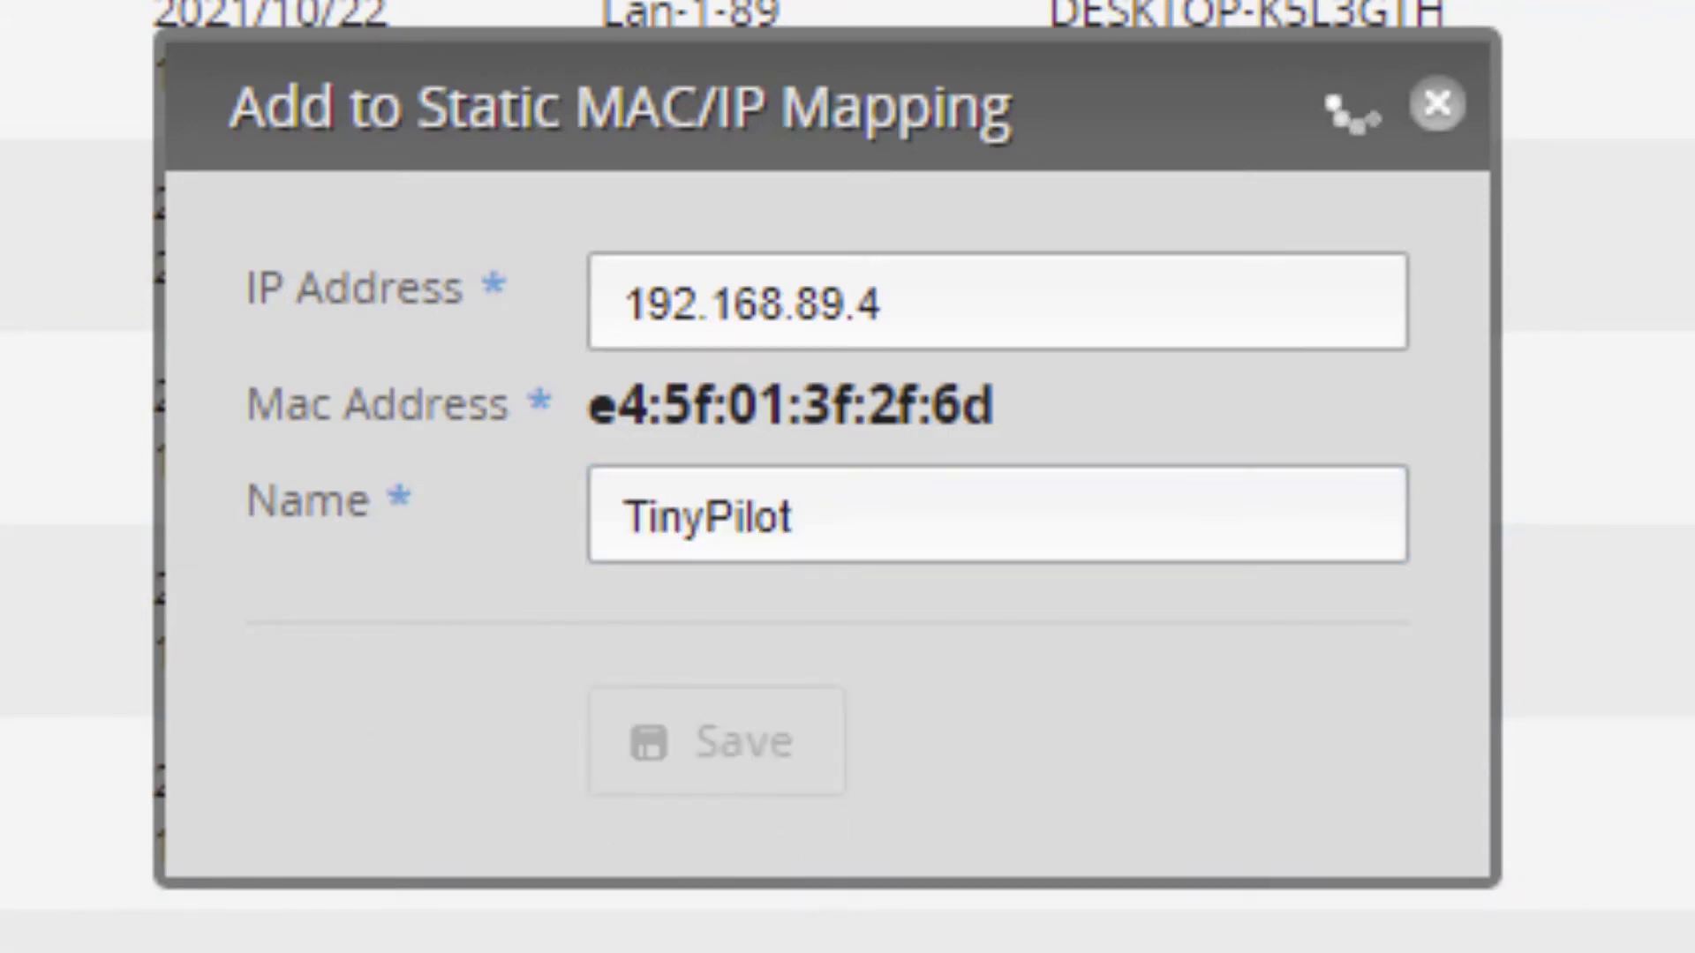